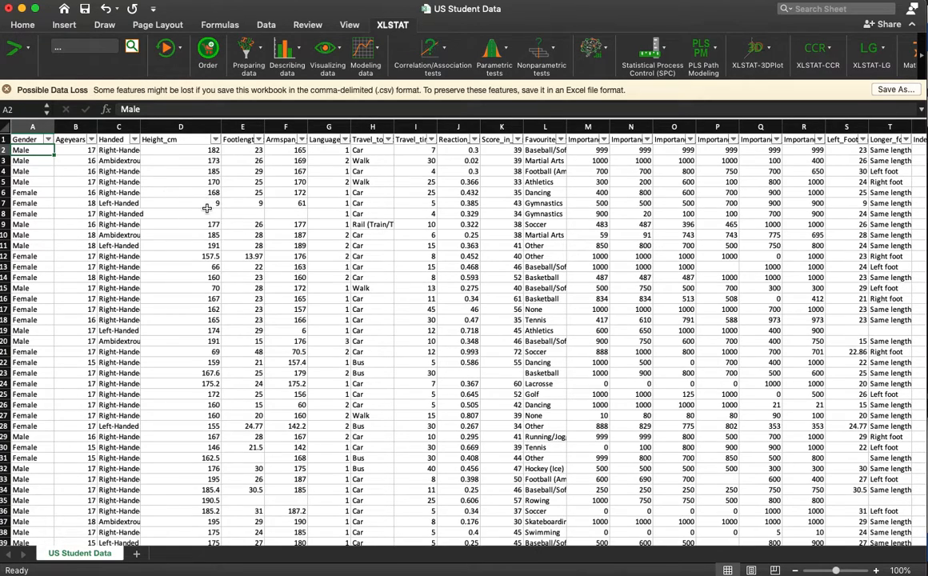
Look through the student data columns from the height values across to Text_Messages_Sent_Yesterday and the neighbouring hanging-out hours.
{"action": "left_click", "coordinate": [205, 204]}
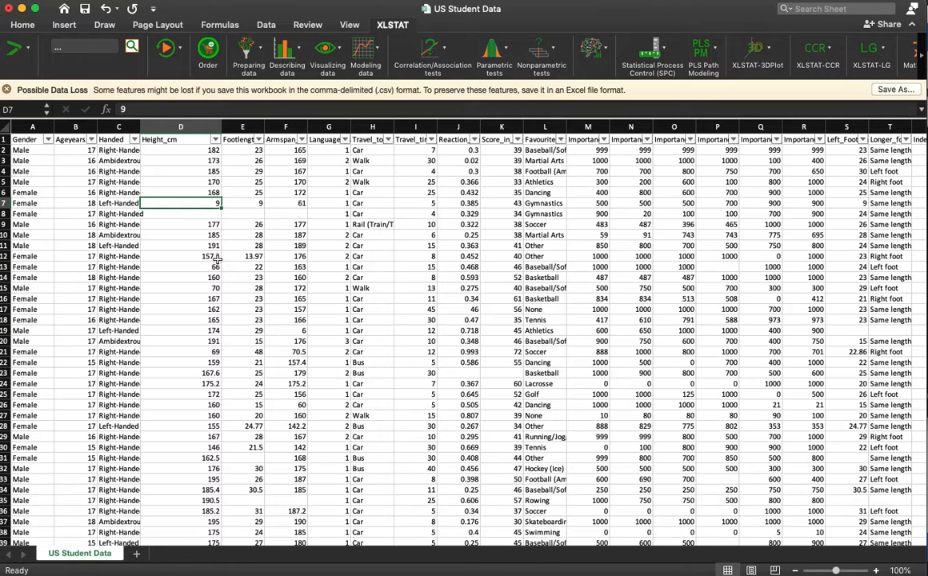
{"action": "scroll", "coordinate": [200, 244], "scroll_direction": "down", "scroll_amount": 1}
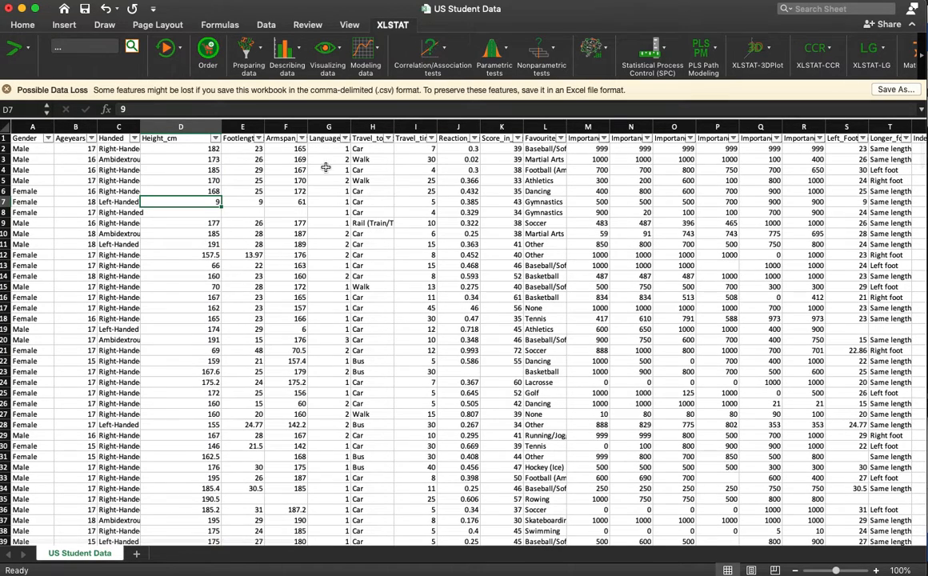
{"action": "left_click", "coordinate": [764, 233]}
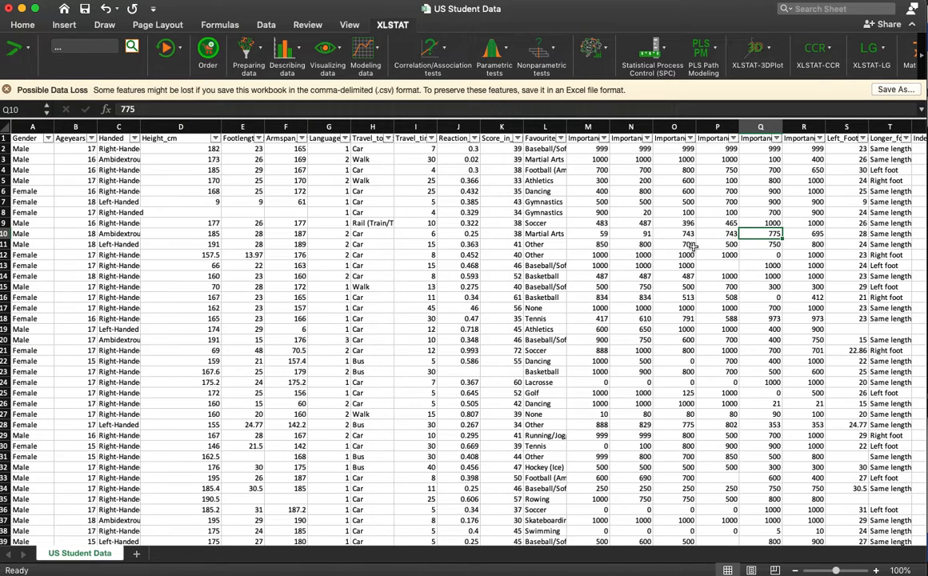
{"action": "key", "text": "Right"}
{"action": "key", "text": "Right"}
{"action": "key", "text": "Right"}
{"action": "key", "text": "Right"}
{"action": "key", "text": "Right"}
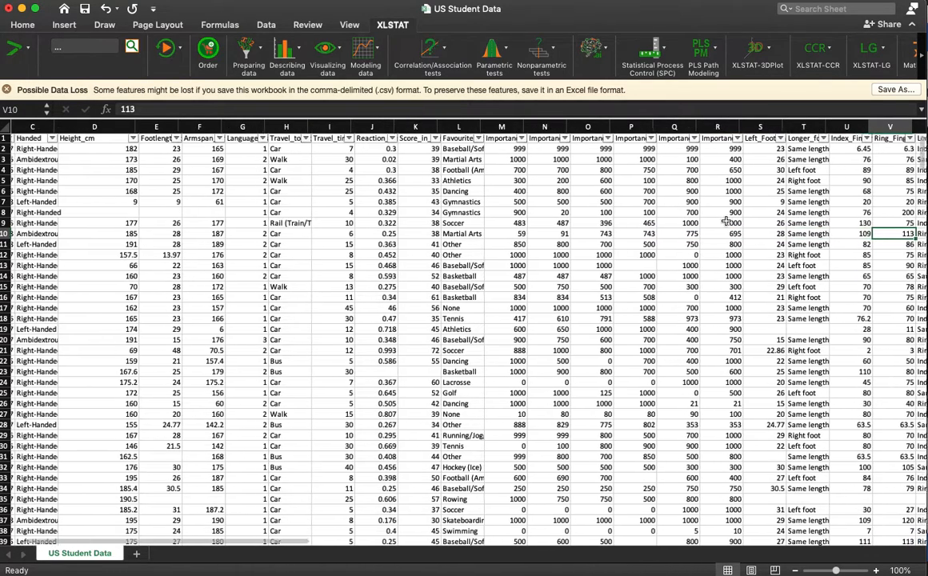
{"action": "key", "text": "Right"}
{"action": "key", "text": "Right"}
{"action": "key", "text": "Right"}
{"action": "key", "text": "Right"}
{"action": "key", "text": "Right"}
{"action": "key", "text": "Right"}
{"action": "key", "text": "Right"}
{"action": "key", "text": "Right"}
{"action": "key", "text": "Right"}
{"action": "key", "text": "Right"}
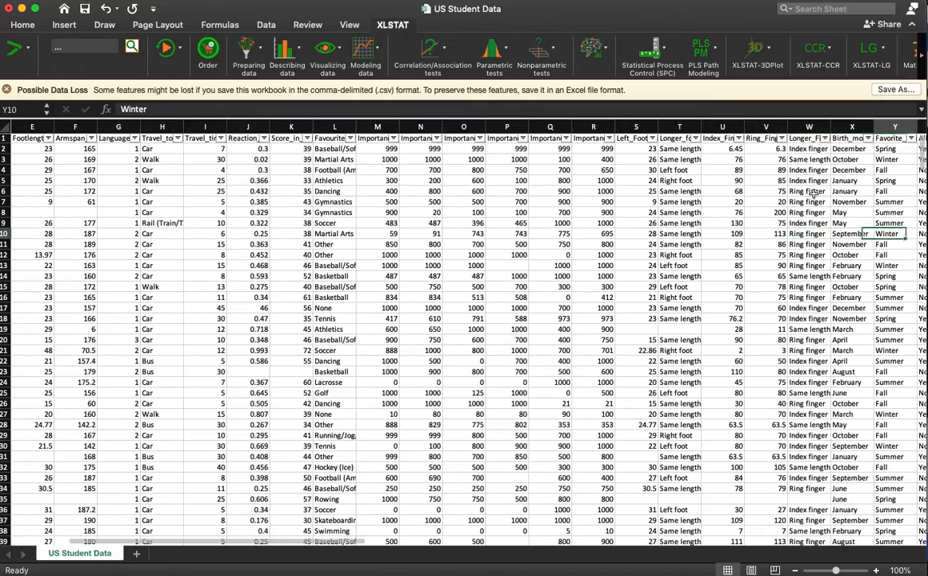
{"action": "key", "text": "Right"}
{"action": "key", "text": "Right"}
{"action": "key", "text": "Right"}
{"action": "key", "text": "Right"}
{"action": "key", "text": "Right"}
{"action": "key", "text": "Right"}
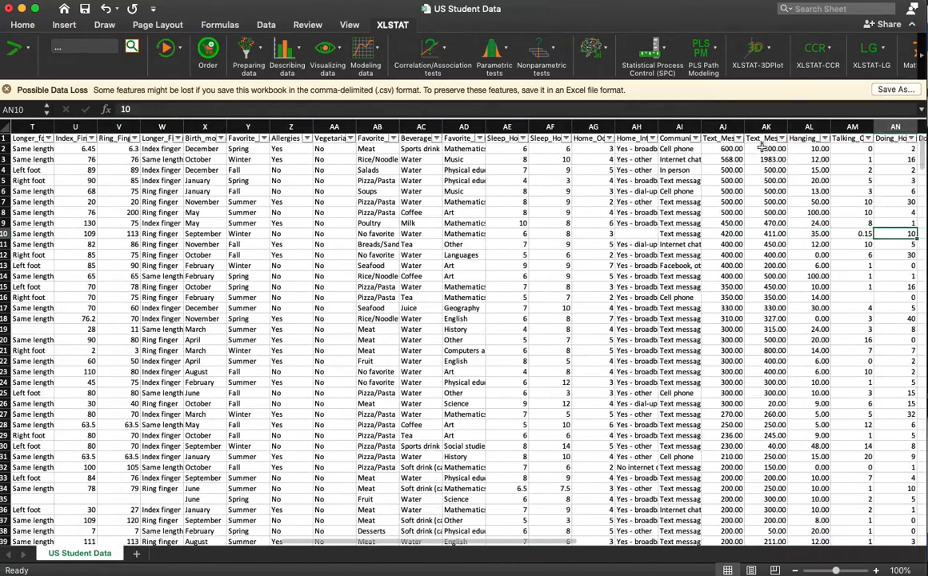
{"action": "left_click", "coordinate": [724, 159]}
{"action": "left_click", "coordinate": [723, 138]}
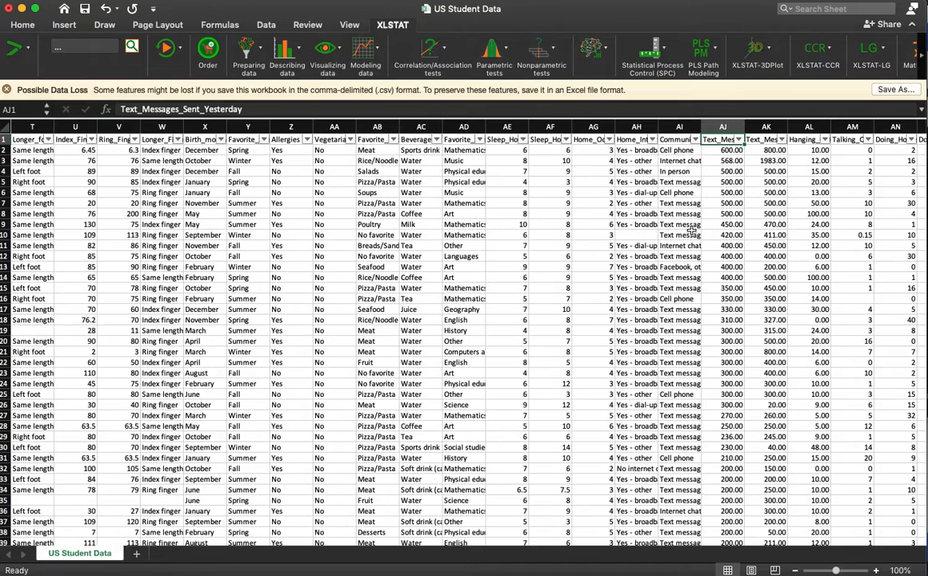
{"action": "left_click", "coordinate": [730, 150]}
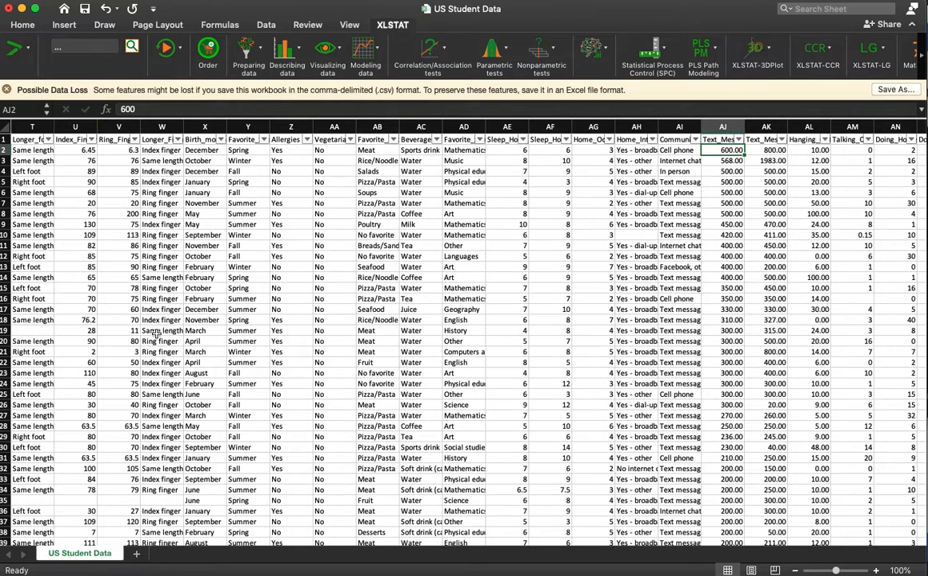
Run an XLSTAT linear regression with column AJ as the dependent variable and column AL as the quantitative explanatory variable, outputting to a new sheet.
{"action": "left_click", "coordinate": [366, 64]}
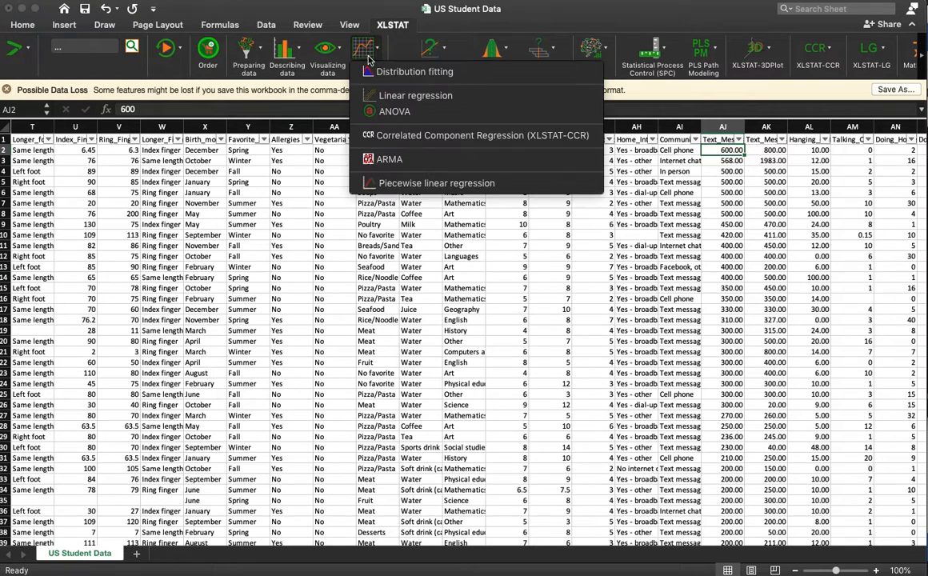
{"action": "left_click", "coordinate": [385, 97]}
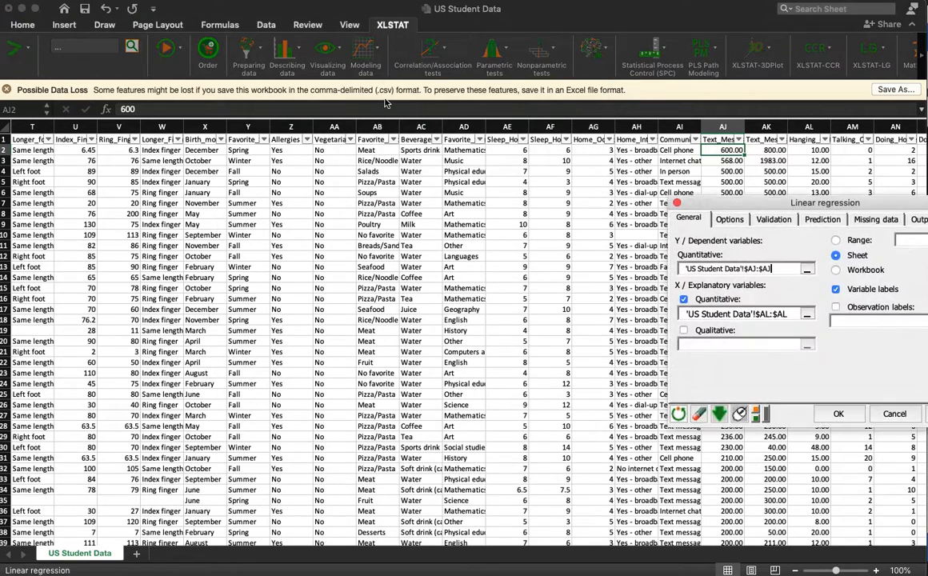
{"action": "left_click_drag", "start_coordinate": [780, 201], "coordinate": [337, 207]}
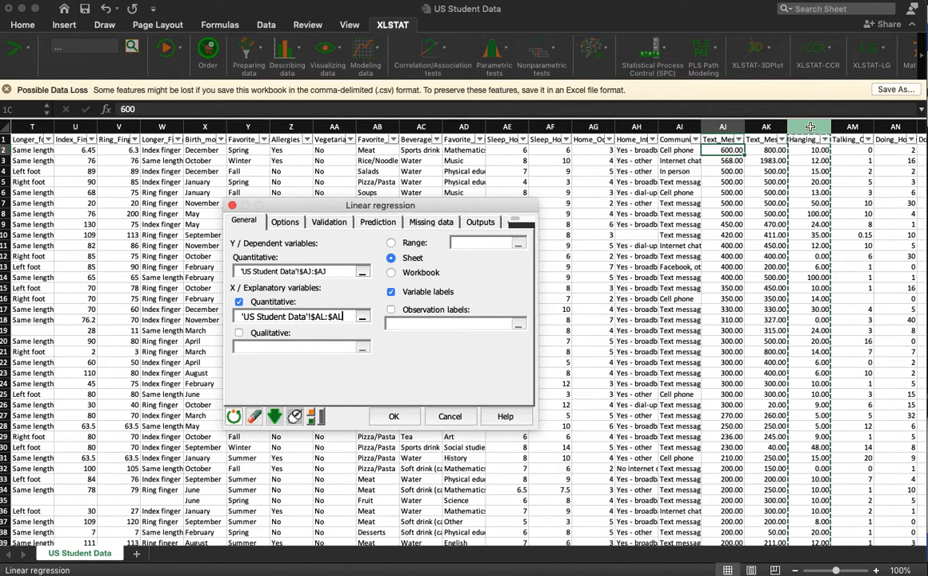
{"action": "left_click", "coordinate": [396, 416]}
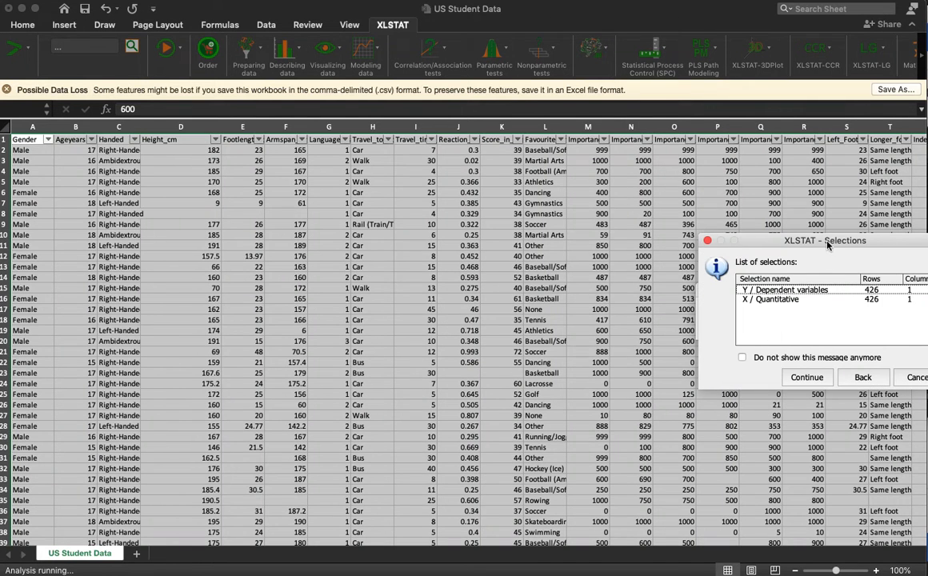
{"action": "left_click_drag", "start_coordinate": [828, 246], "coordinate": [700, 250]}
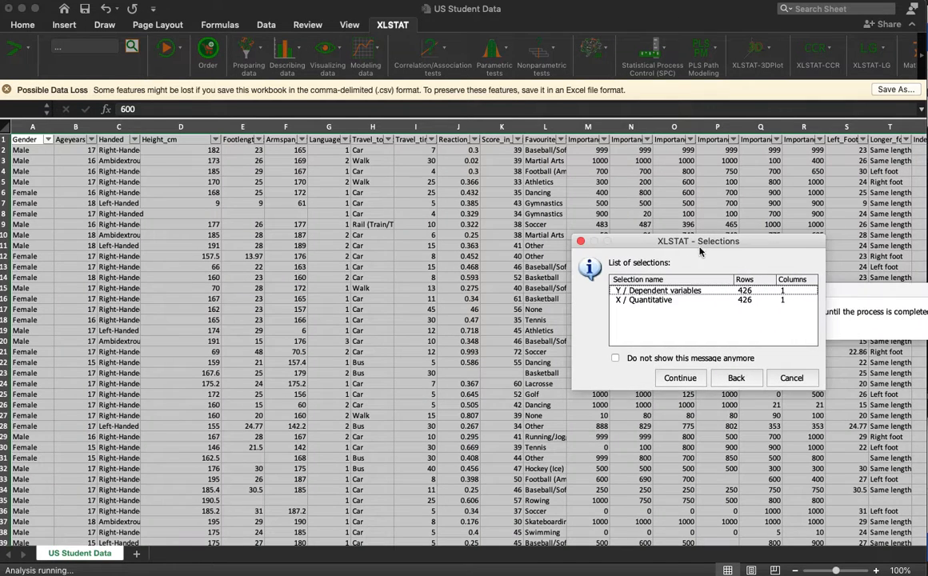
{"action": "left_click", "coordinate": [679, 381]}
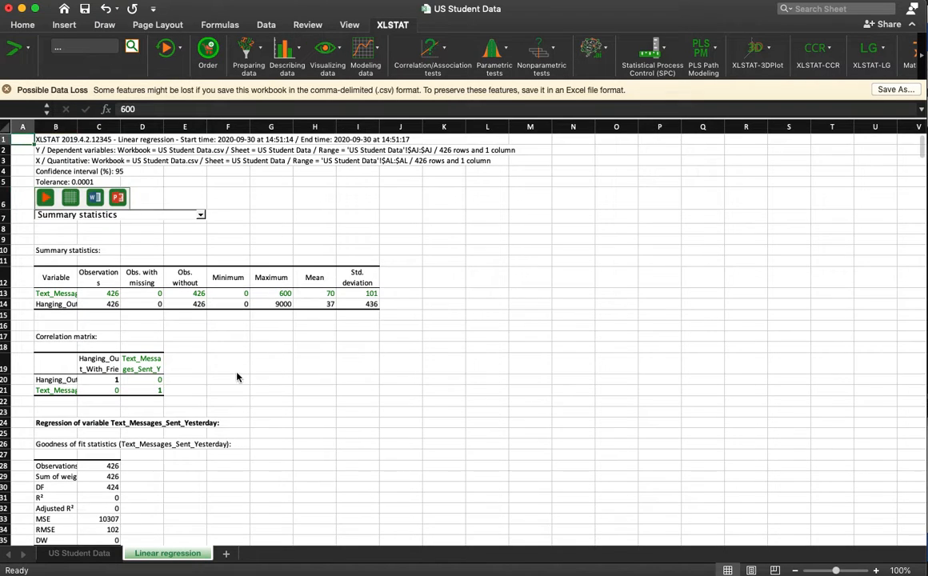
Format the goodness-of-fit statistics from Observations through MSE (C28:C33) with four decimal places.
{"action": "scroll", "coordinate": [247, 385], "scroll_direction": "down", "scroll_amount": 5}
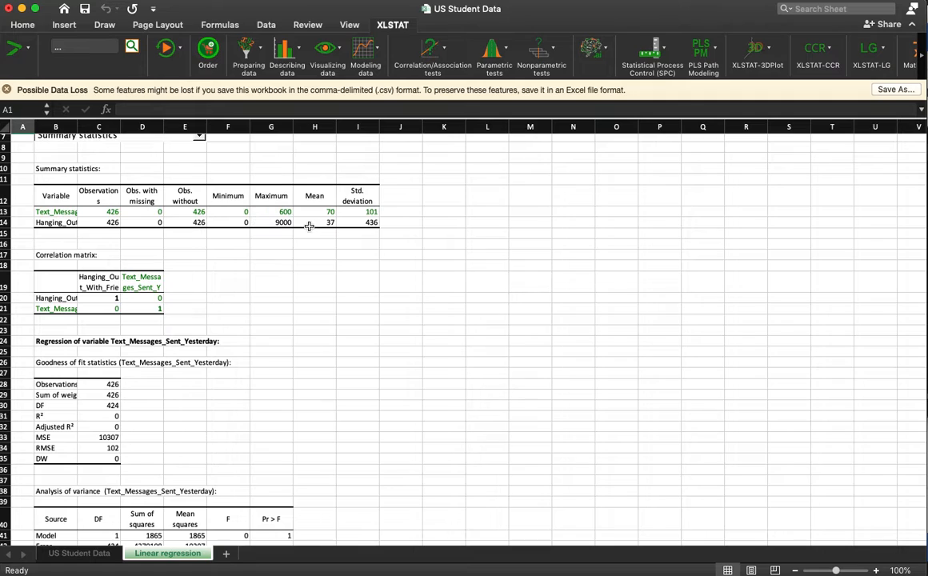
{"action": "left_click", "coordinate": [364, 222]}
{"action": "scroll", "coordinate": [349, 252], "scroll_direction": "down", "scroll_amount": 6}
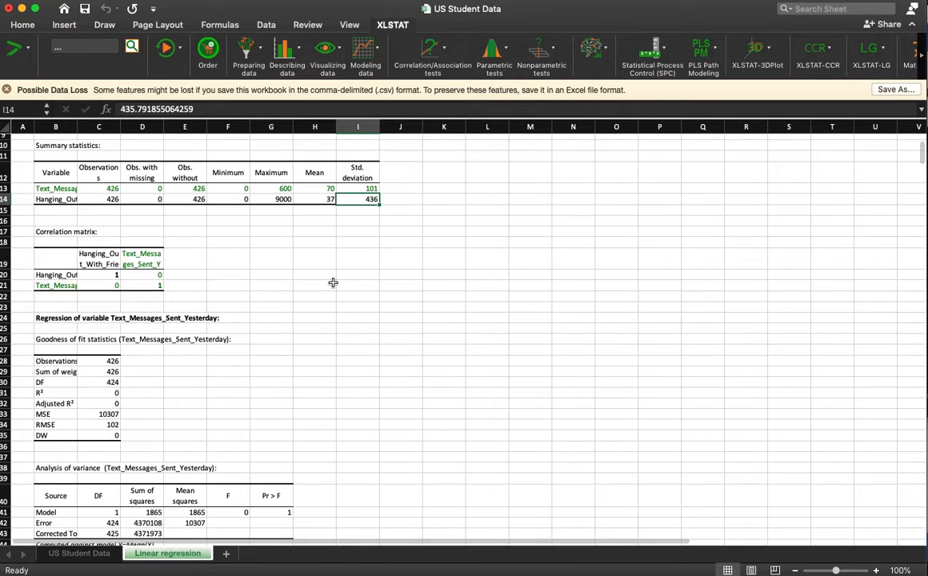
{"action": "scroll", "coordinate": [312, 264], "scroll_direction": "down", "scroll_amount": 3}
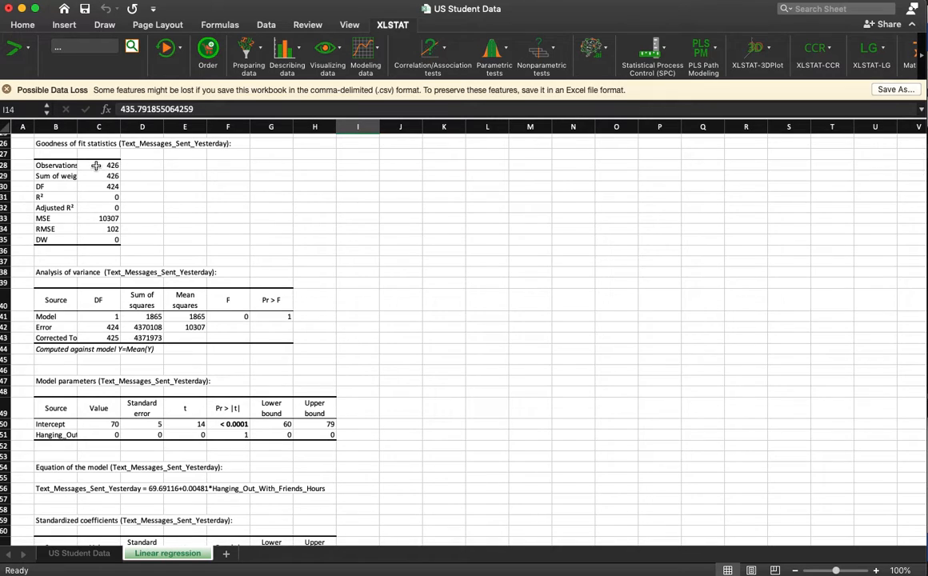
{"action": "left_click_drag", "start_coordinate": [99, 167], "coordinate": [101, 217]}
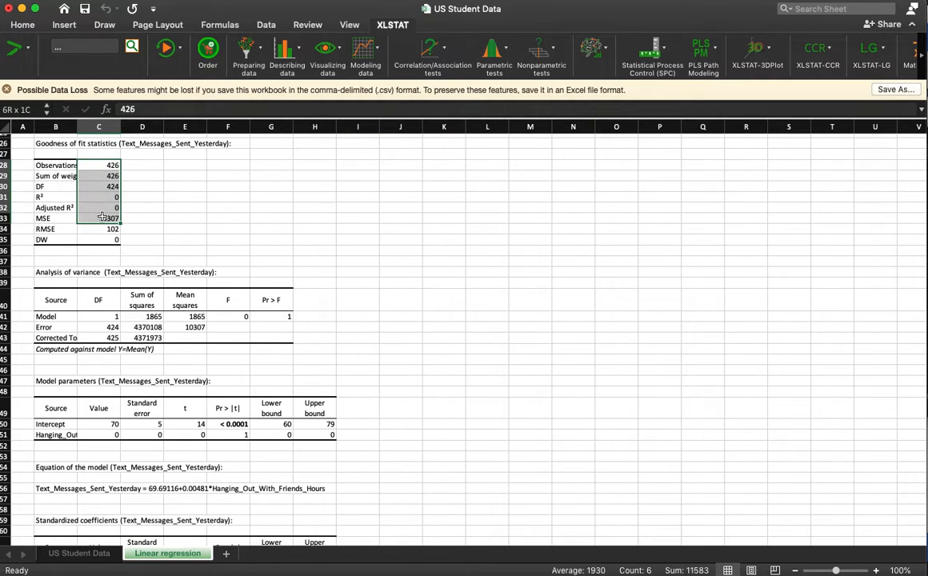
{"action": "left_click", "coordinate": [29, 29]}
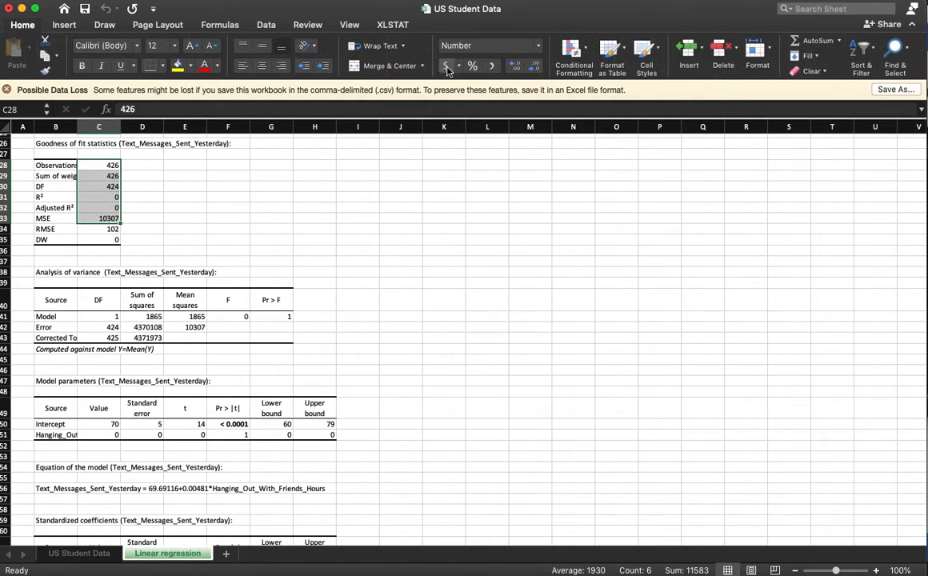
{"action": "left_click", "coordinate": [519, 69]}
{"action": "left_click", "coordinate": [519, 69]}
{"action": "left_click", "coordinate": [520, 69]}
{"action": "left_click", "coordinate": [520, 69]}
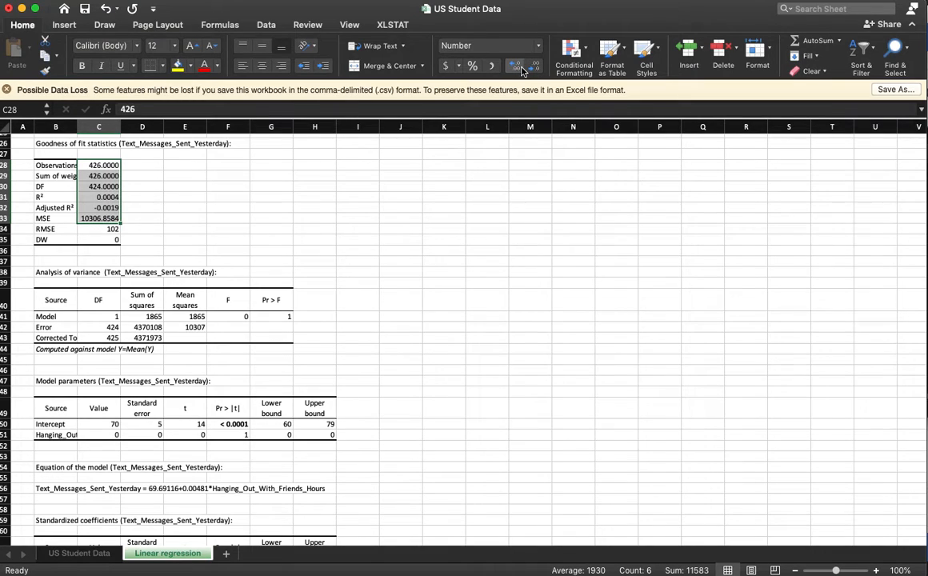
Examine the unrounded R², the ANOVA F statistic, and the hanging-out predictor's coefficient, standard error, t and p-value.
{"action": "left_click", "coordinate": [116, 197]}
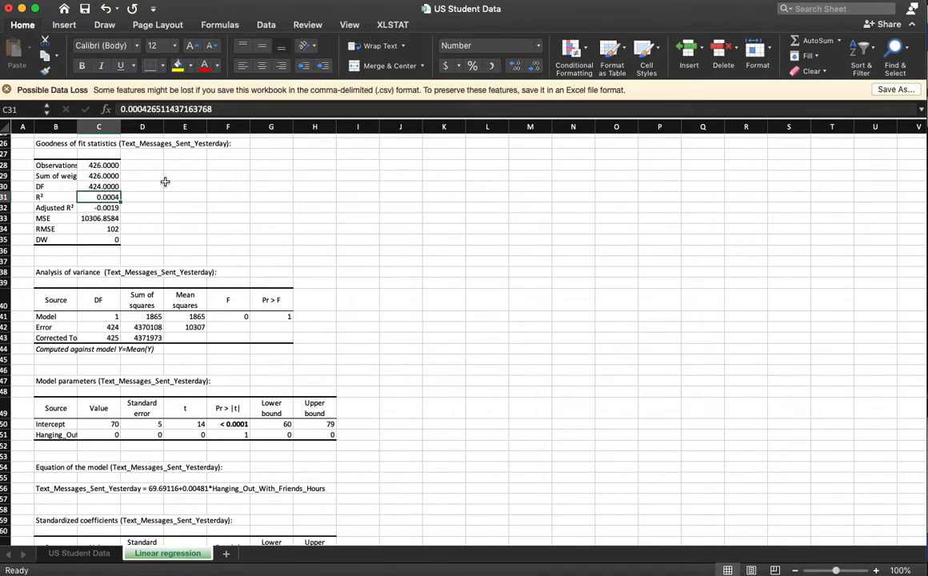
{"action": "left_click_drag", "start_coordinate": [144, 109], "coordinate": [213, 115]}
{"action": "left_click", "coordinate": [185, 228]}
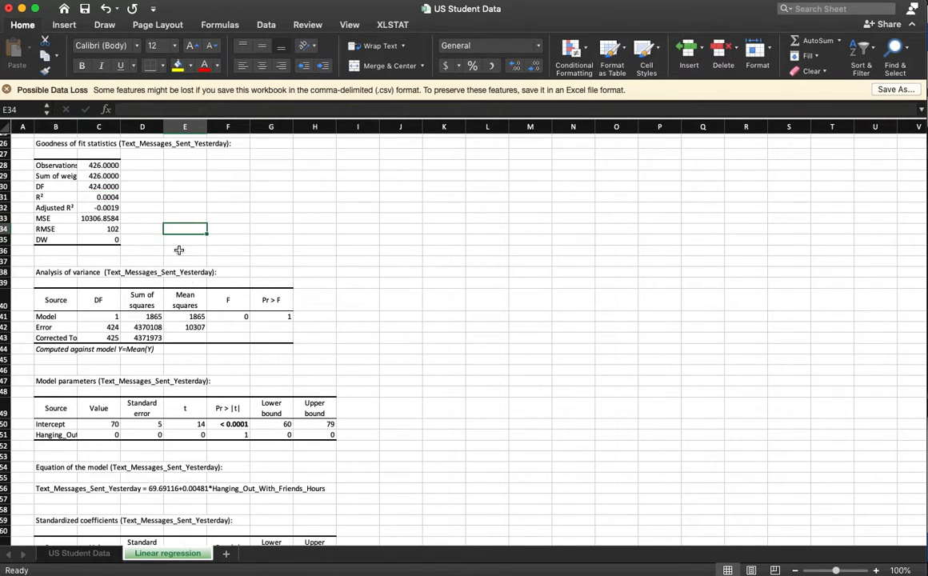
{"action": "left_click", "coordinate": [225, 317]}
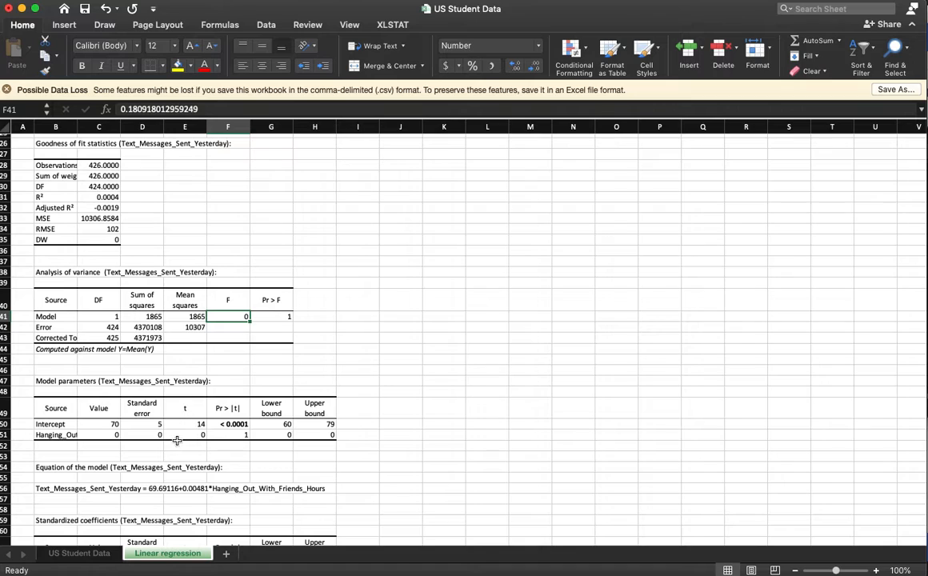
{"action": "left_click", "coordinate": [94, 436]}
{"action": "scroll", "coordinate": [94, 432], "scroll_direction": "down", "scroll_amount": 1}
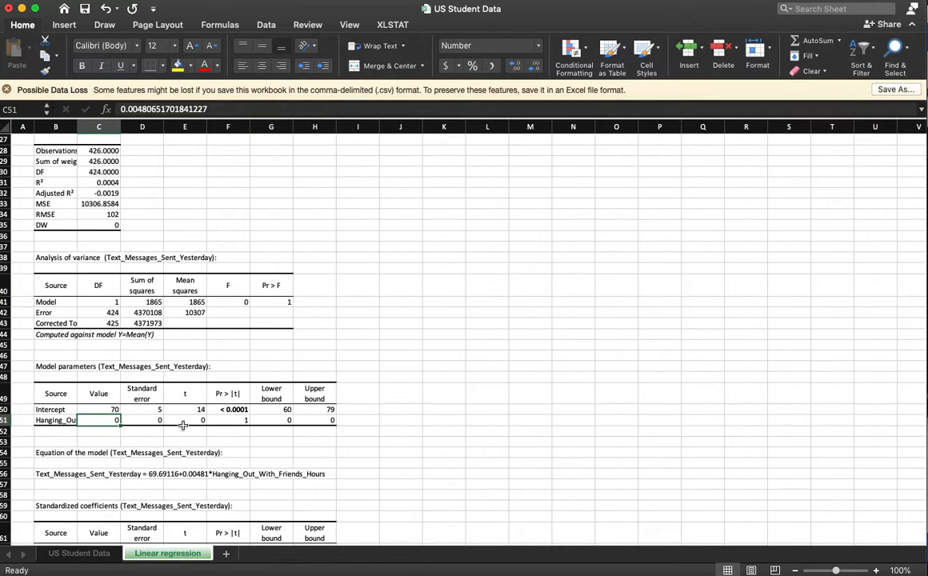
{"action": "left_click", "coordinate": [144, 420]}
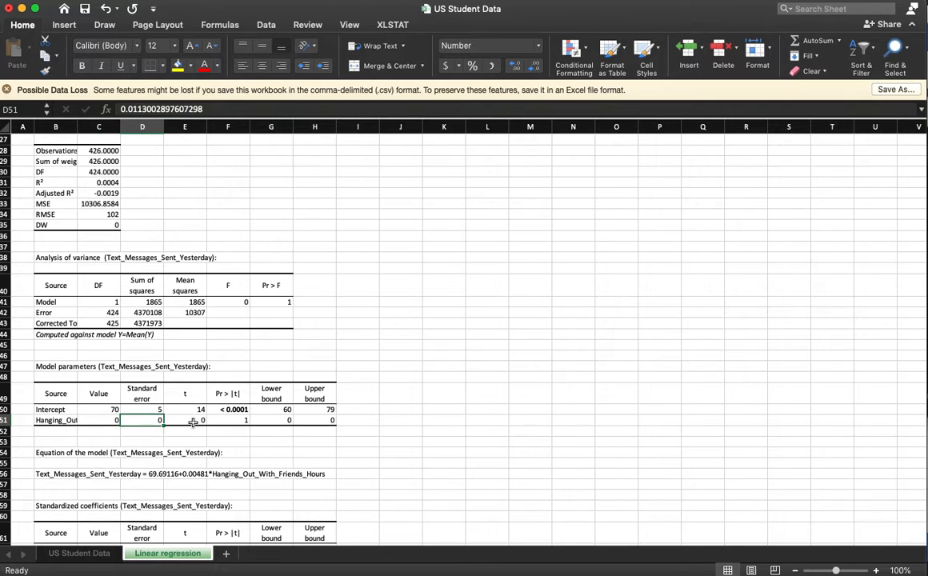
{"action": "left_click", "coordinate": [190, 421]}
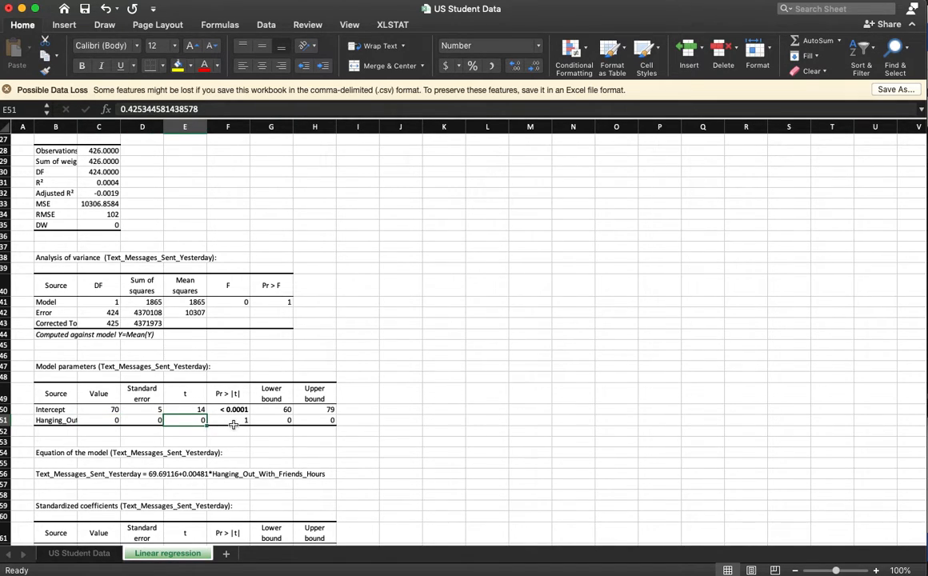
{"action": "left_click", "coordinate": [234, 422]}
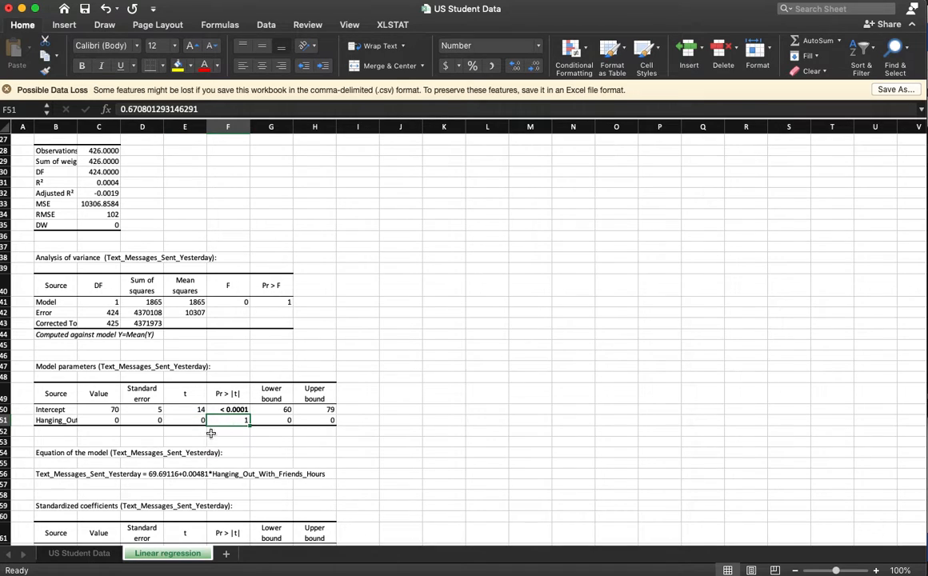
In E52, below the predictor's t value, calculate the coefficient divided by its standard error with =C51/D51.
{"action": "left_click", "coordinate": [186, 431]}
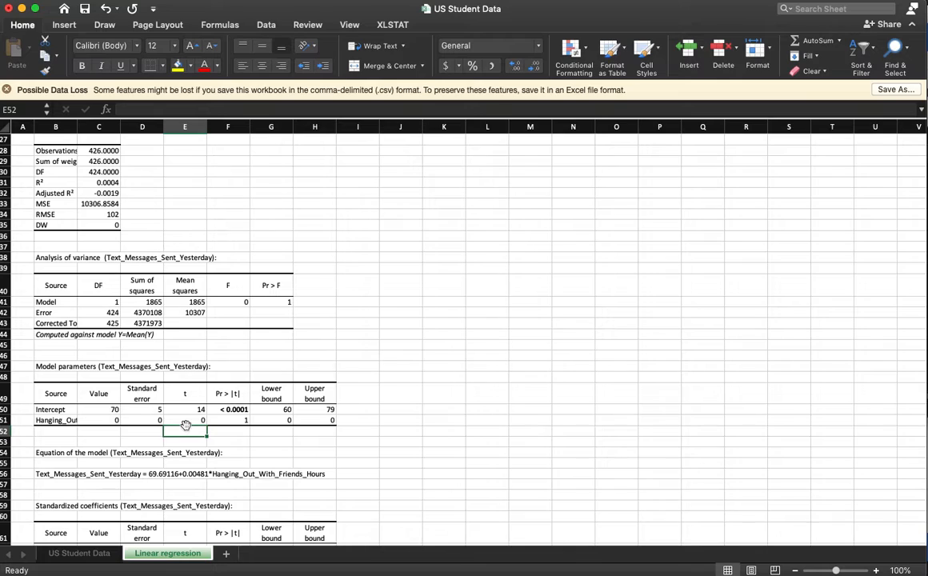
{"action": "type", "text": "="}
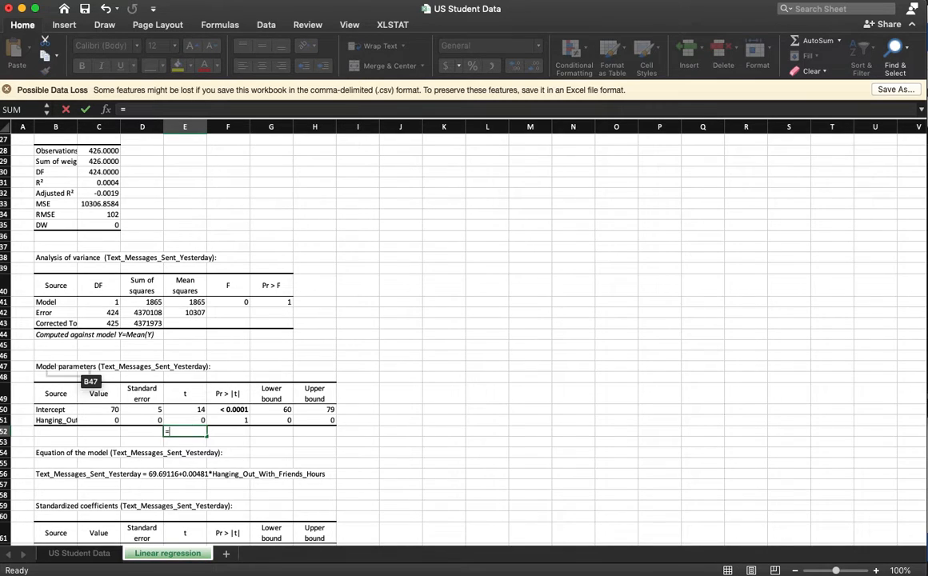
{"action": "left_click", "coordinate": [110, 419]}
{"action": "type", "text": "/"}
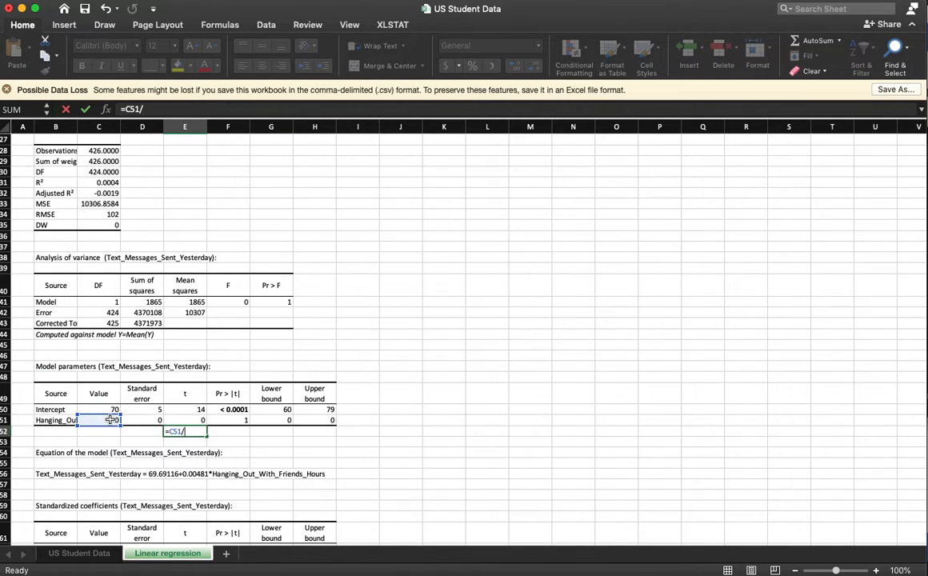
{"action": "left_click", "coordinate": [140, 419]}
{"action": "key", "text": "Return"}
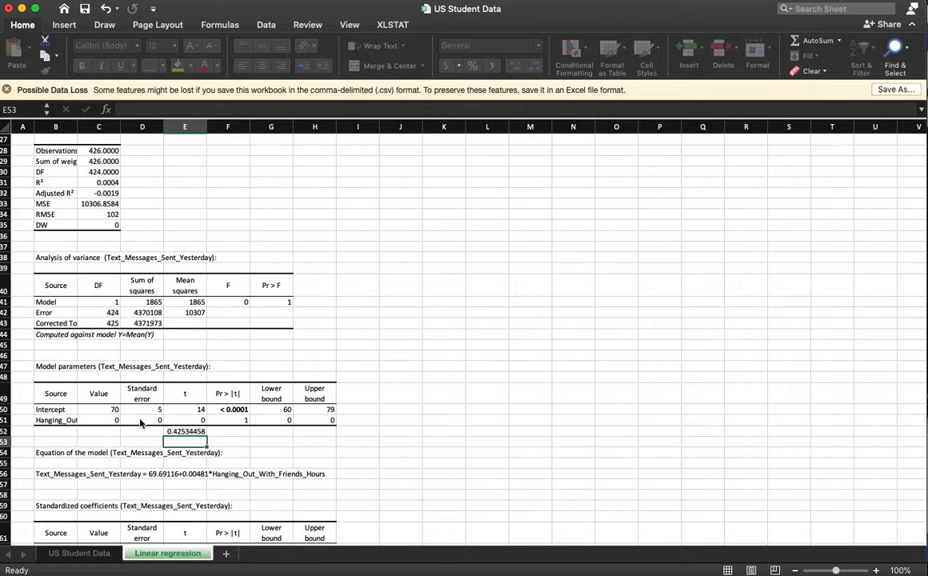
Show the hanging-out predictor's t statistic in E51 with eight decimal places.
{"action": "left_click", "coordinate": [185, 419]}
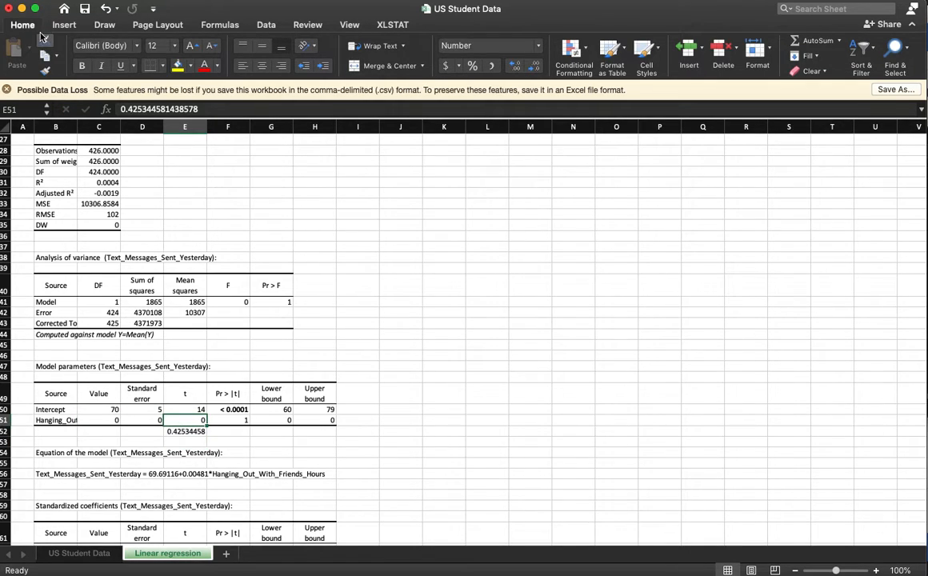
{"action": "left_click", "coordinate": [518, 70]}
{"action": "left_click", "coordinate": [518, 71]}
{"action": "left_click", "coordinate": [518, 71]}
{"action": "left_click", "coordinate": [518, 71]}
{"action": "left_click", "coordinate": [518, 70]}
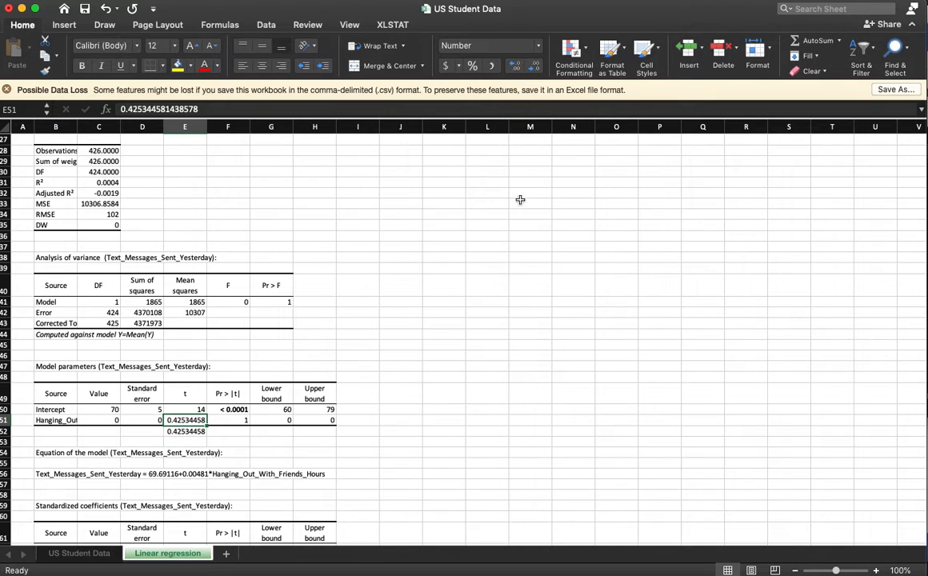
Check the calculated t ratio in E52 and the unrounded p-value of the hanging-out predictor in F51.
{"action": "left_click", "coordinate": [229, 441]}
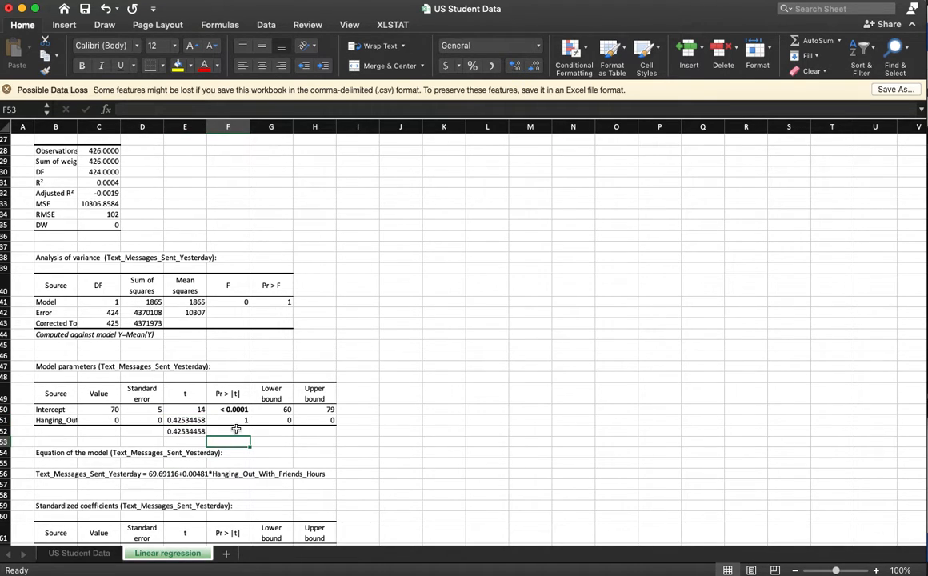
{"action": "left_click", "coordinate": [179, 432]}
{"action": "left_click", "coordinate": [223, 422]}
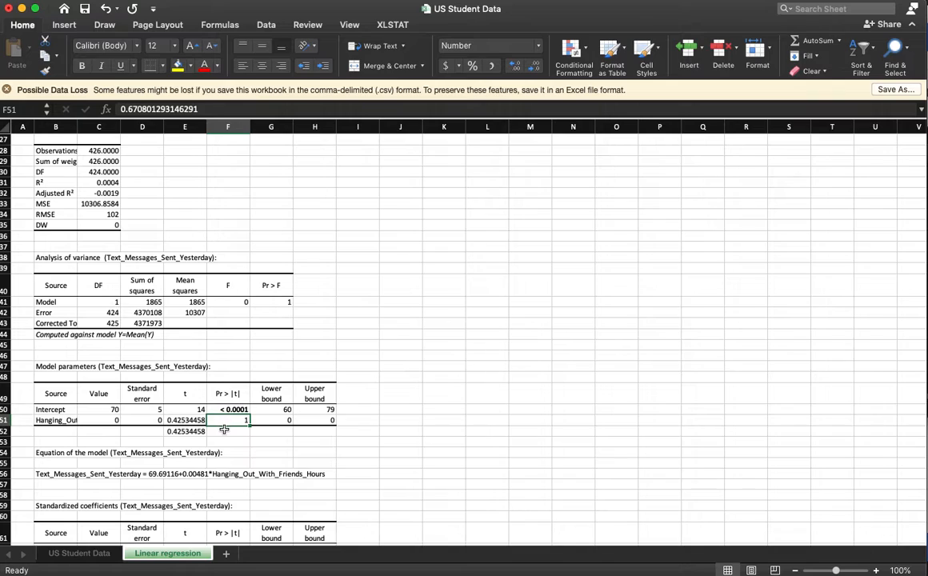
In F52, below the predictor's p-value, try calculating the t ratio's cumulative probability with =T.DIST(E52,C30,TRUE).
{"action": "left_click", "coordinate": [225, 430]}
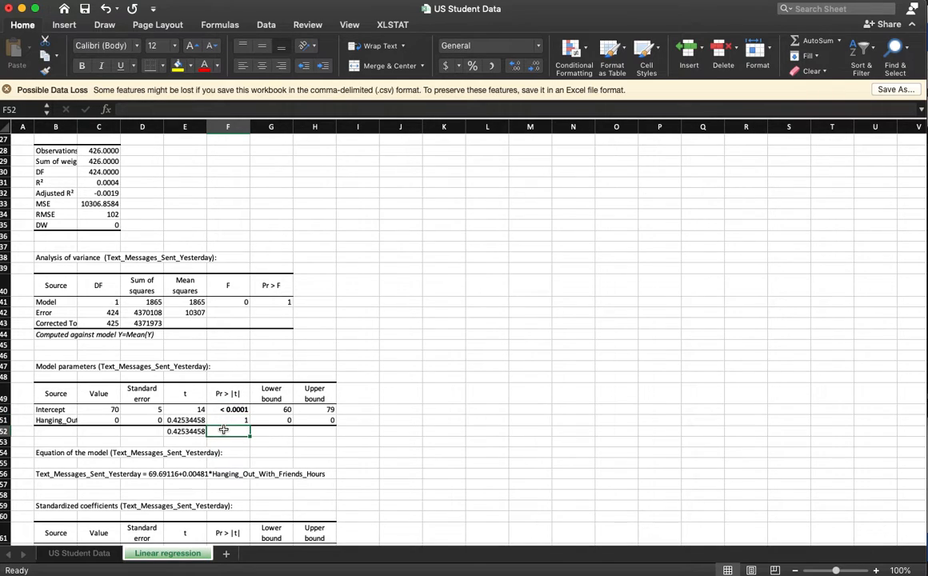
{"action": "type", "text": "="}
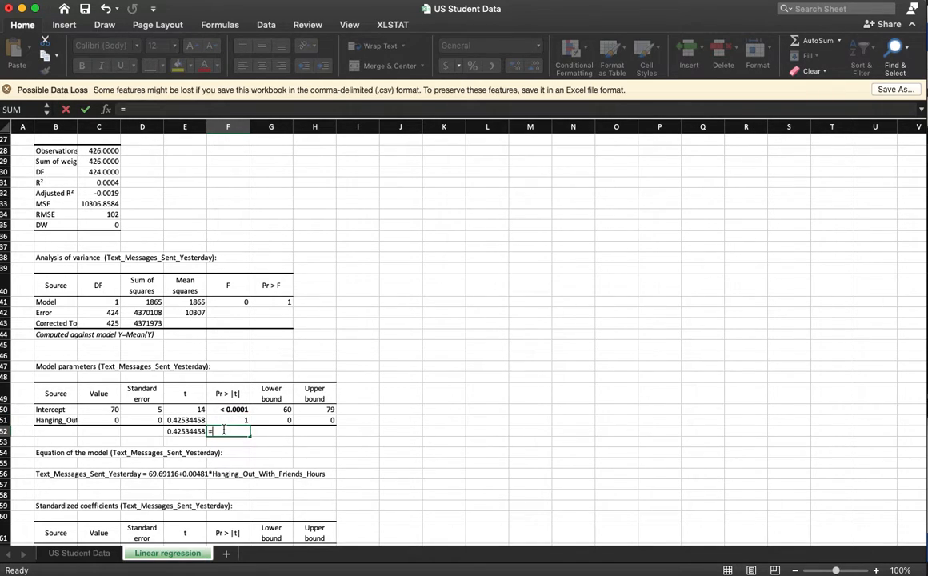
{"action": "type", "text": "t"}
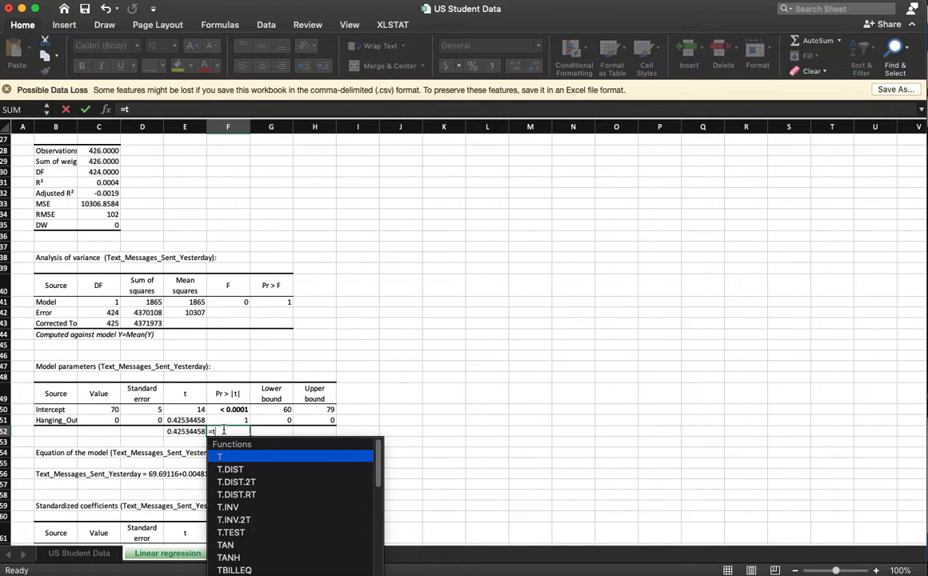
{"action": "type", "text": ".dist"}
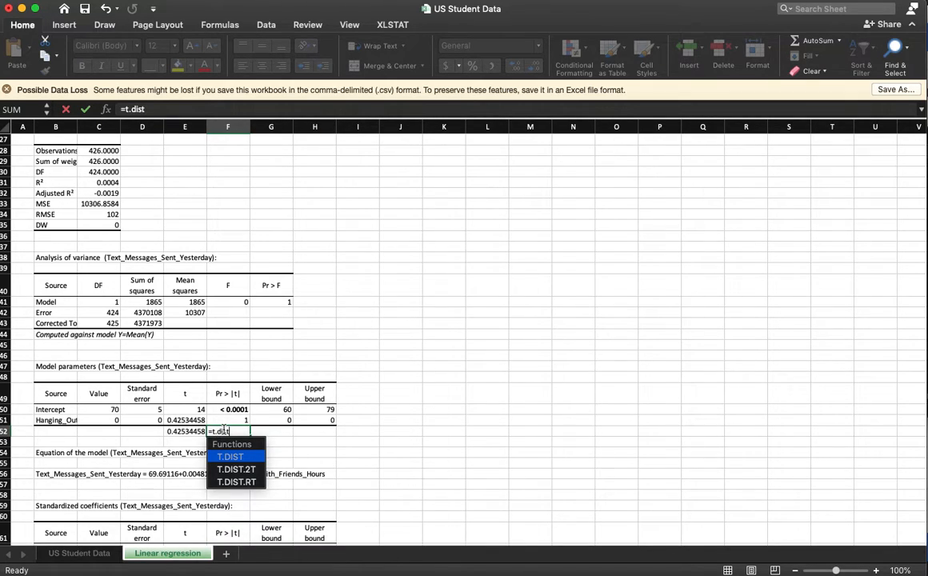
{"action": "key", "text": "Down"}
{"action": "type", "text": "t("}
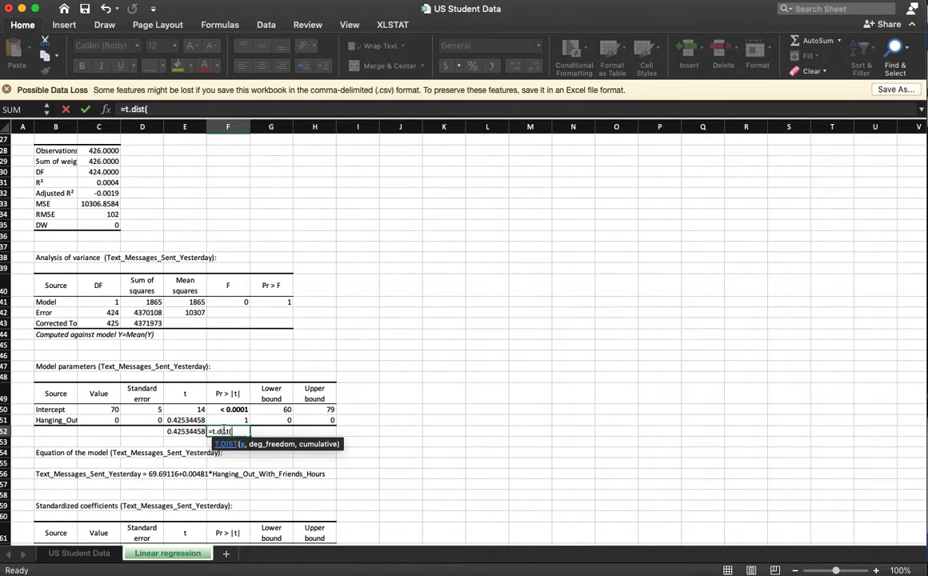
{"action": "left_click", "coordinate": [187, 431]}
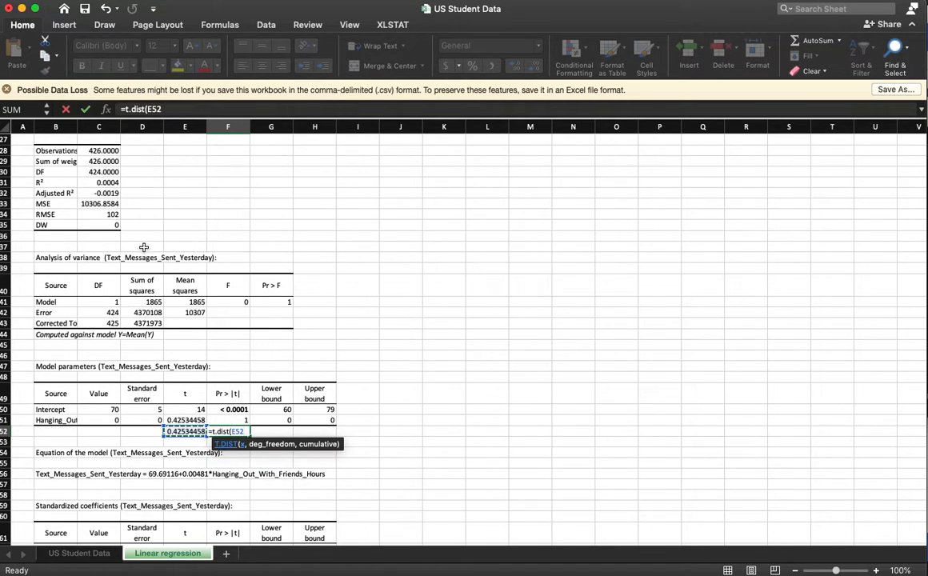
{"action": "type", "text": ","}
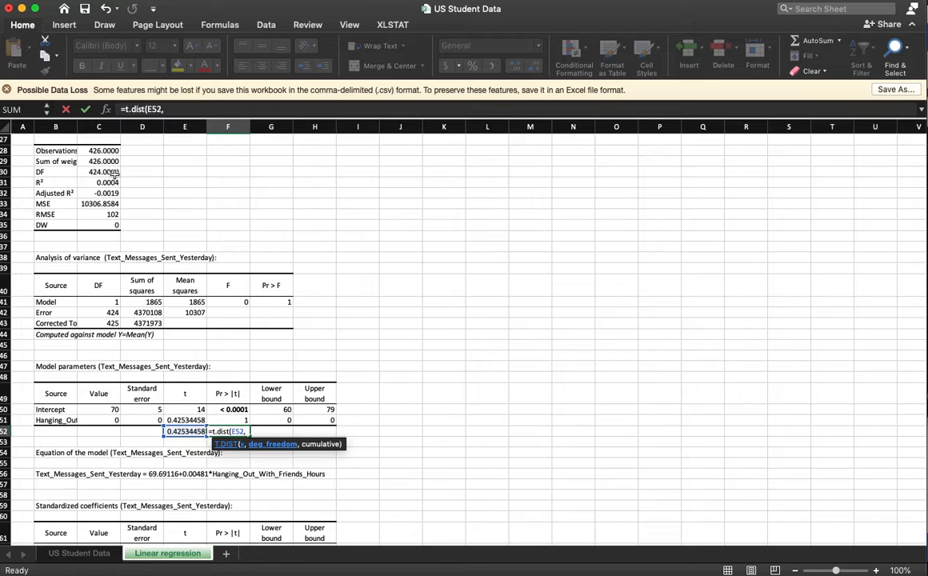
{"action": "left_click", "coordinate": [115, 173]}
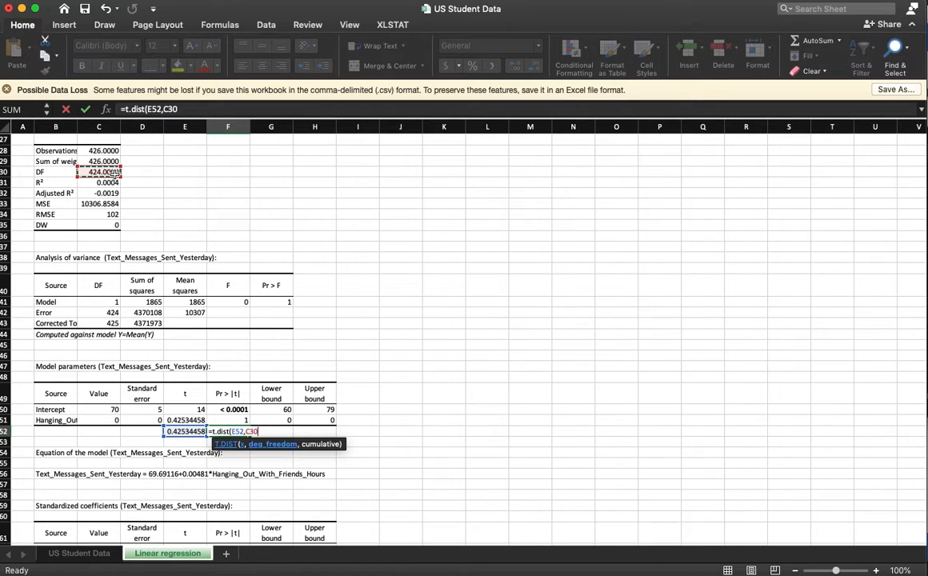
{"action": "type", "text": ","}
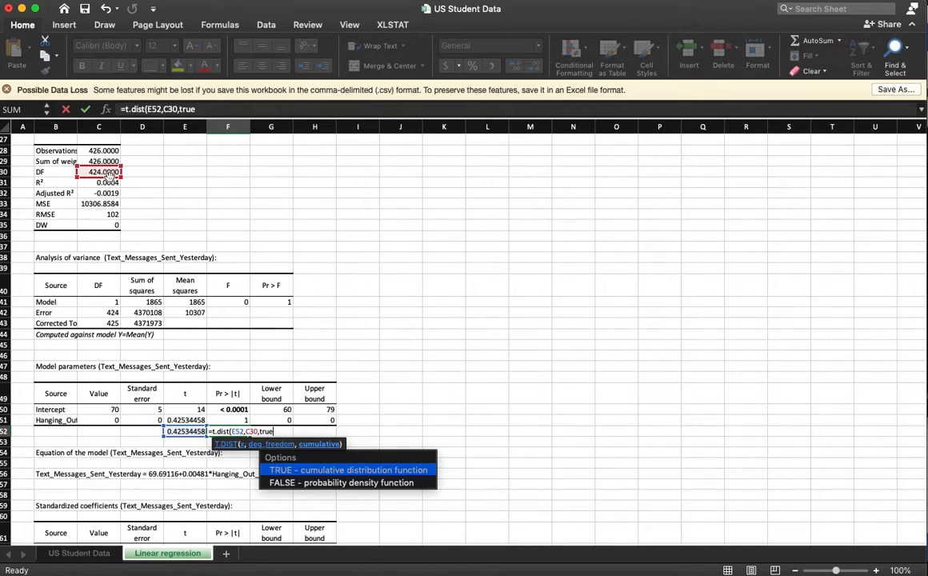
{"action": "type", "text": "true"}
{"action": "key", "text": "Return"}
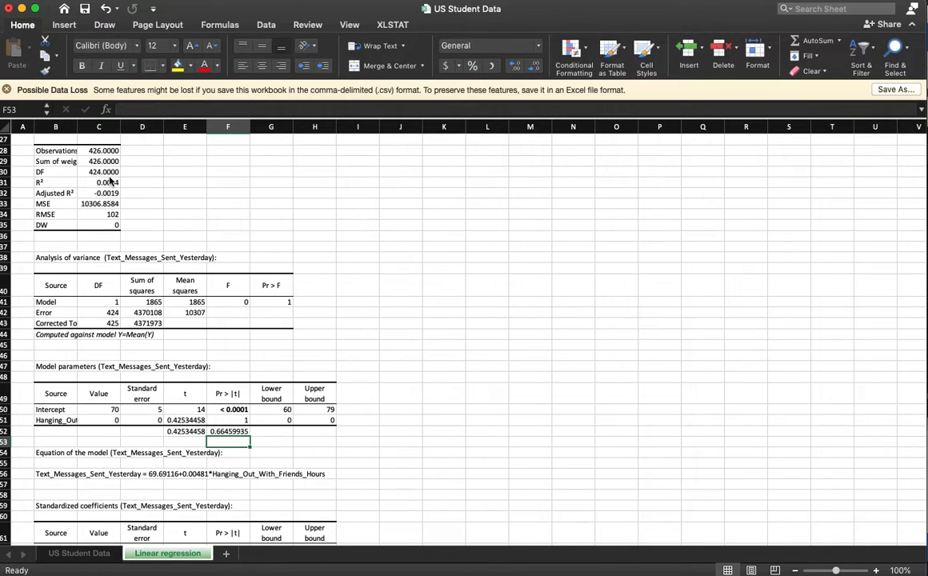
Change the cumulative argument of the T.DIST formula in F52 to FALSE.
{"action": "key", "text": "Up"}
{"action": "key", "text": "Up"}
{"action": "key", "text": "Down"}
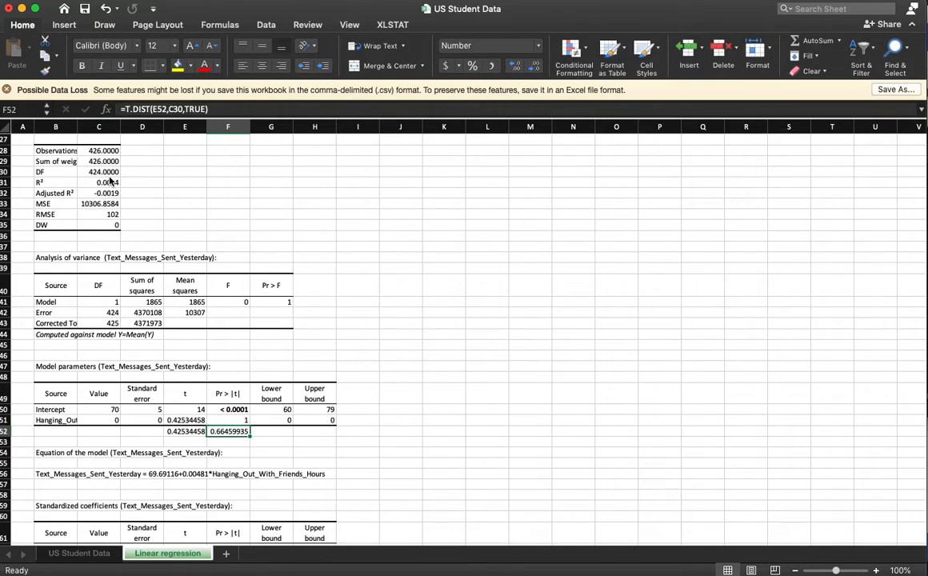
{"action": "double_click", "coordinate": [193, 109]}
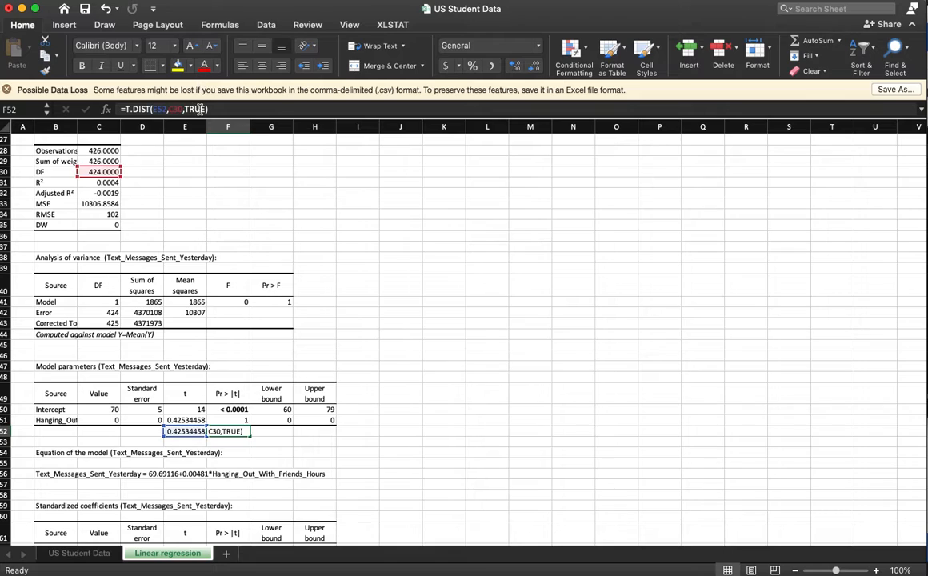
{"action": "type", "text": "false"}
{"action": "key", "text": "Return"}
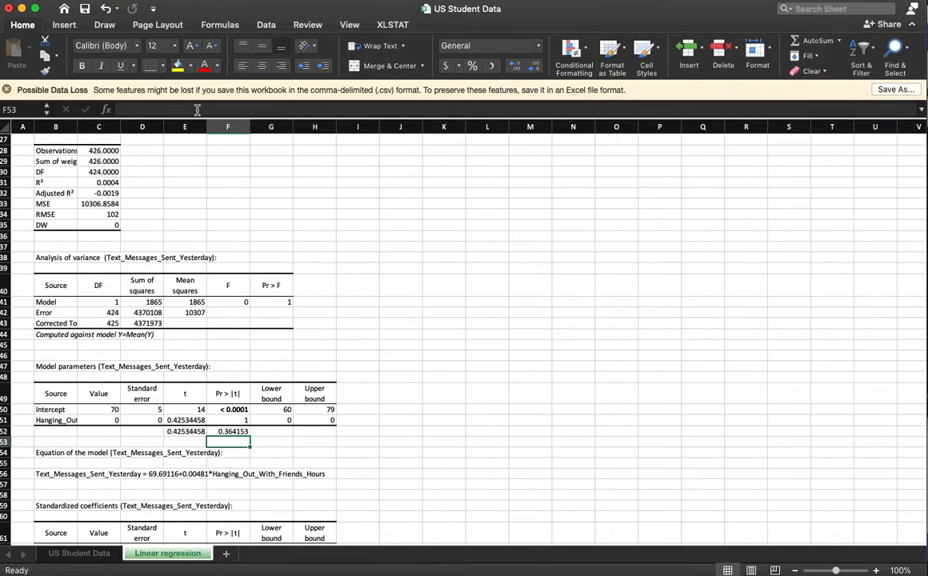
Subtract the T.DIST result in F52 from 1, making the formula =1-T.DIST(E52,C30,FALSE).
{"action": "key", "text": "Up"}
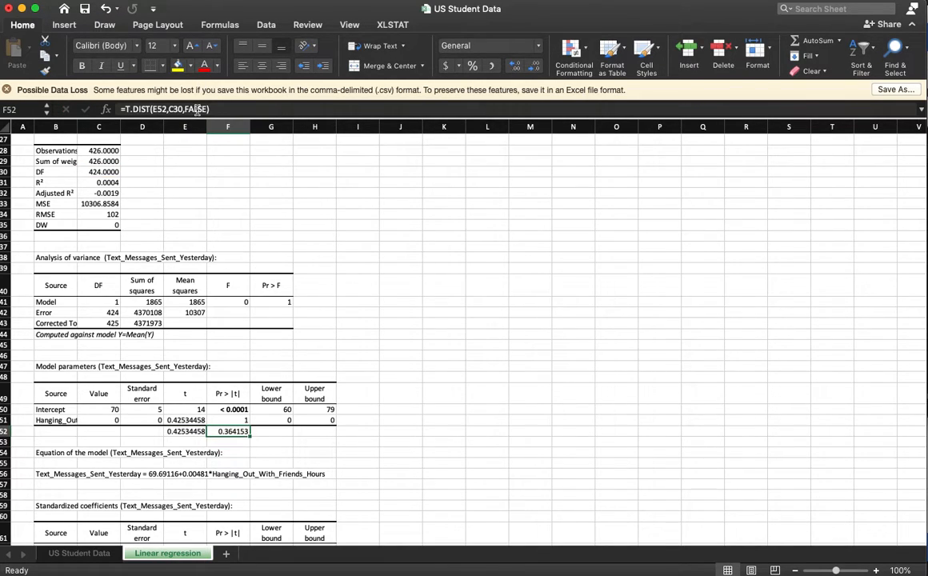
{"action": "left_click", "coordinate": [124, 109]}
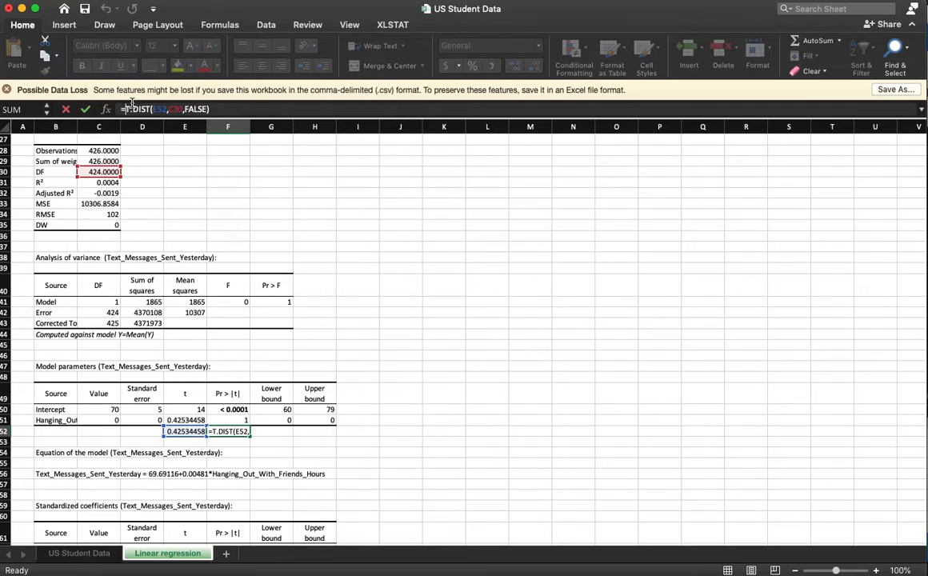
{"action": "type", "text": "1-"}
{"action": "key", "text": "Return"}
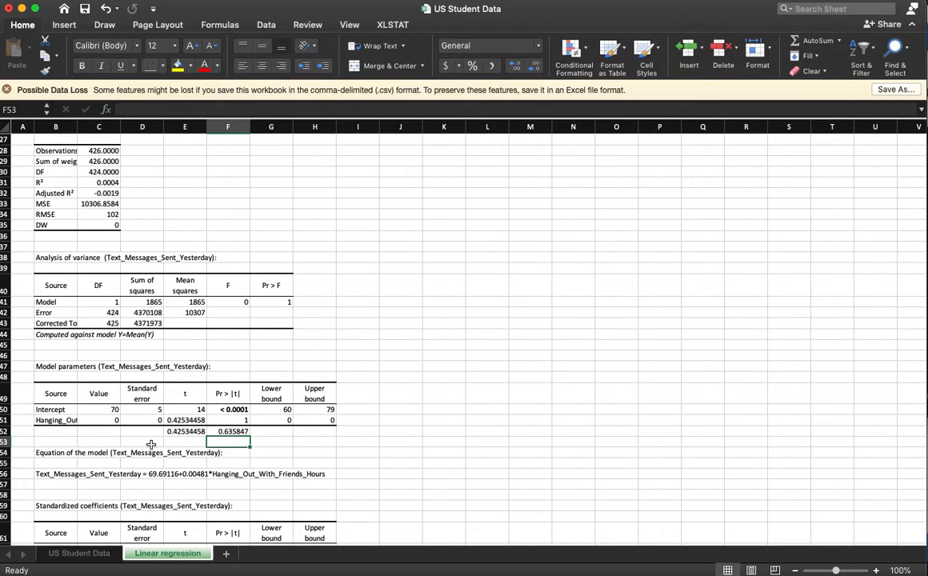
Clear the trial probability formula from F52.
{"action": "left_click", "coordinate": [238, 417]}
{"action": "left_click", "coordinate": [237, 432]}
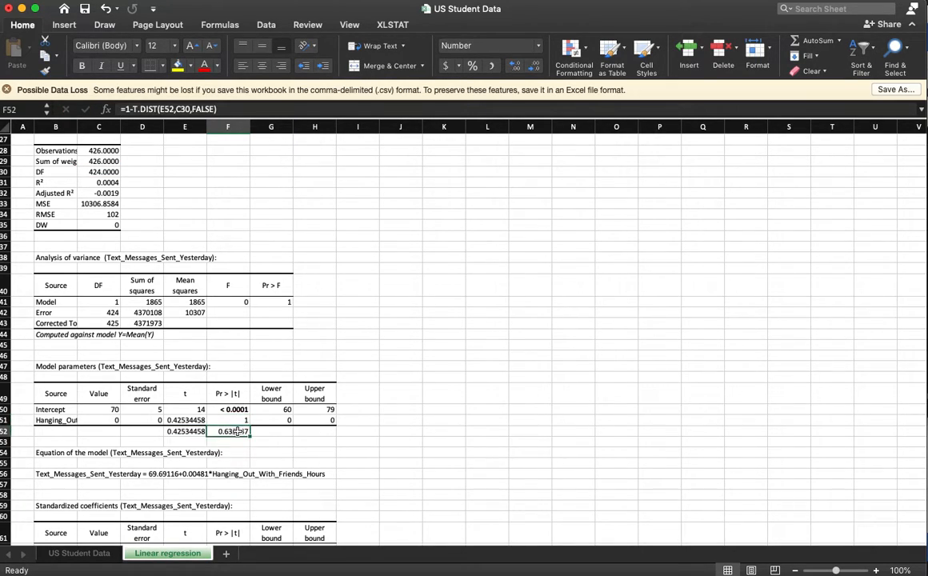
{"action": "key", "text": "Delete"}
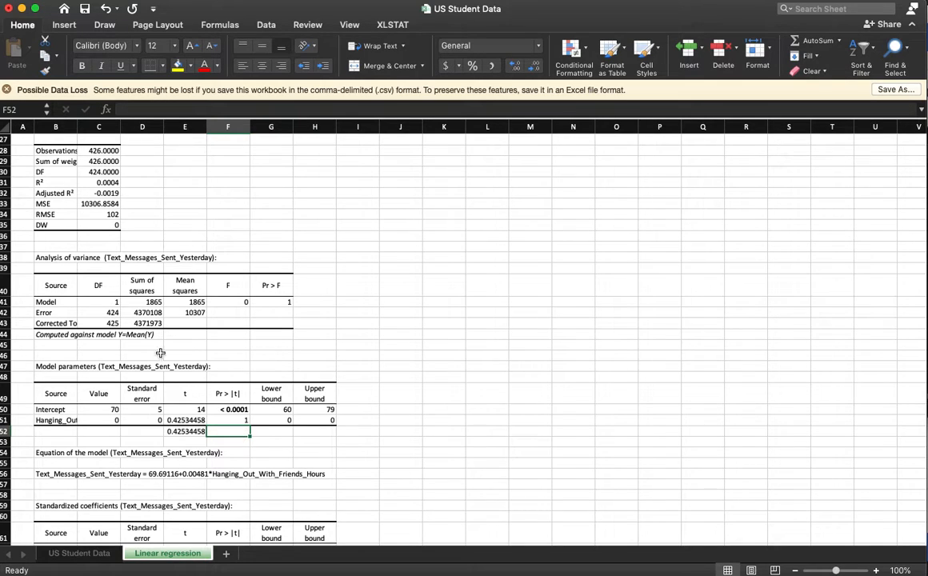
Look over the remaining regression output, and return to the text message and hanging-out columns on the US Student Data sheet.
{"action": "scroll", "coordinate": [236, 454], "scroll_direction": "down", "scroll_amount": 6}
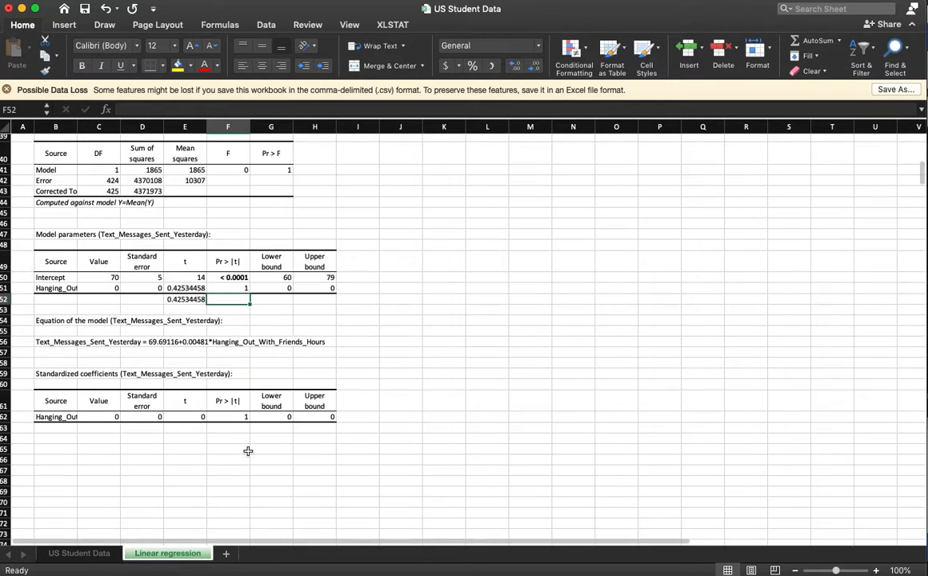
{"action": "scroll", "coordinate": [313, 359], "scroll_direction": "down", "scroll_amount": 6}
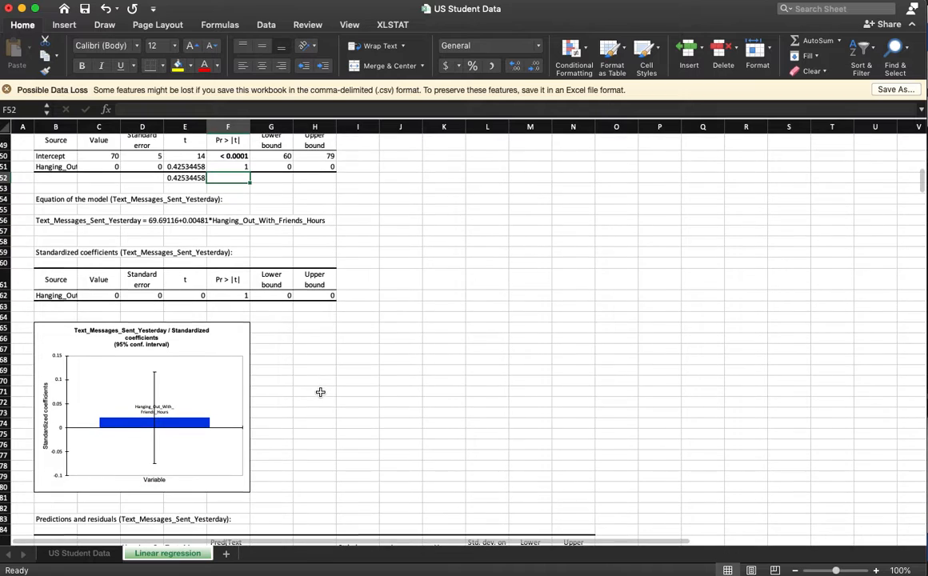
{"action": "scroll", "coordinate": [320, 393], "scroll_direction": "down", "scroll_amount": 4}
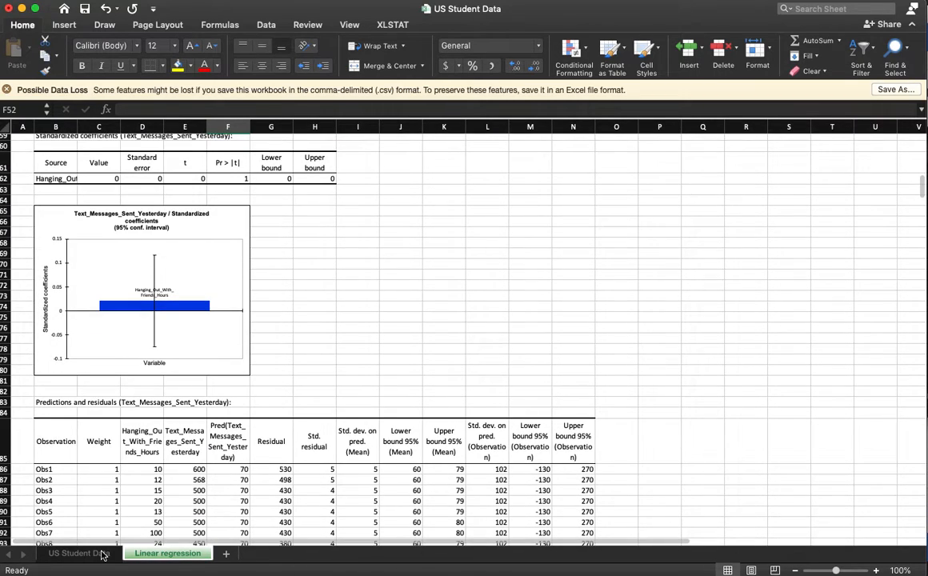
{"action": "left_click", "coordinate": [101, 554]}
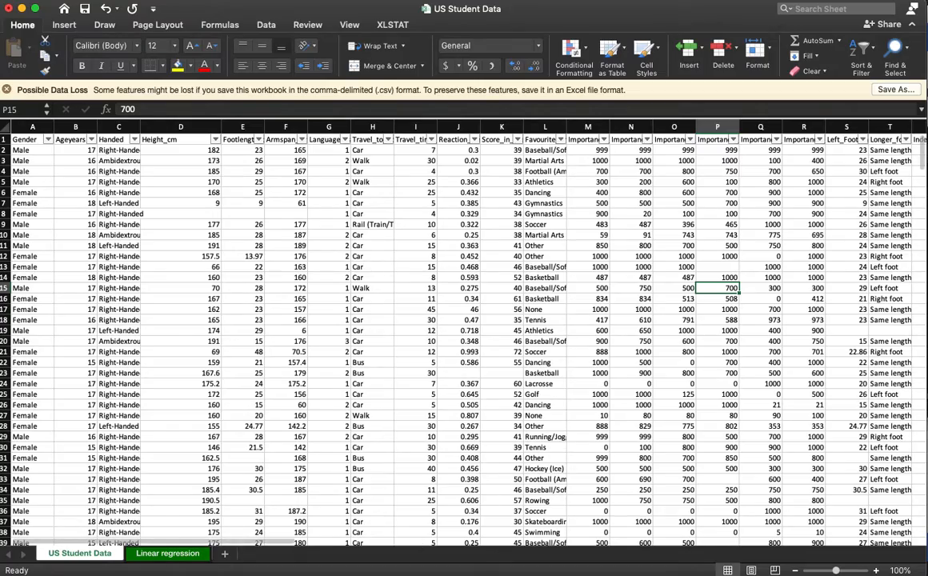
{"action": "left_click", "coordinate": [760, 288]}
{"action": "key", "text": "Right"}
{"action": "key", "text": "Right"}
{"action": "key", "text": "Right"}
{"action": "key", "text": "Right"}
{"action": "key", "text": "Right"}
{"action": "key", "text": "Right"}
{"action": "key", "text": "Right"}
{"action": "key", "text": "Right"}
{"action": "key", "text": "Right"}
{"action": "key", "text": "Right"}
{"action": "key", "text": "Right"}
{"action": "key", "text": "Right"}
{"action": "key", "text": "Right"}
{"action": "key", "text": "Right"}
{"action": "key", "text": "Right"}
{"action": "key", "text": "Right"}
{"action": "key", "text": "Right"}
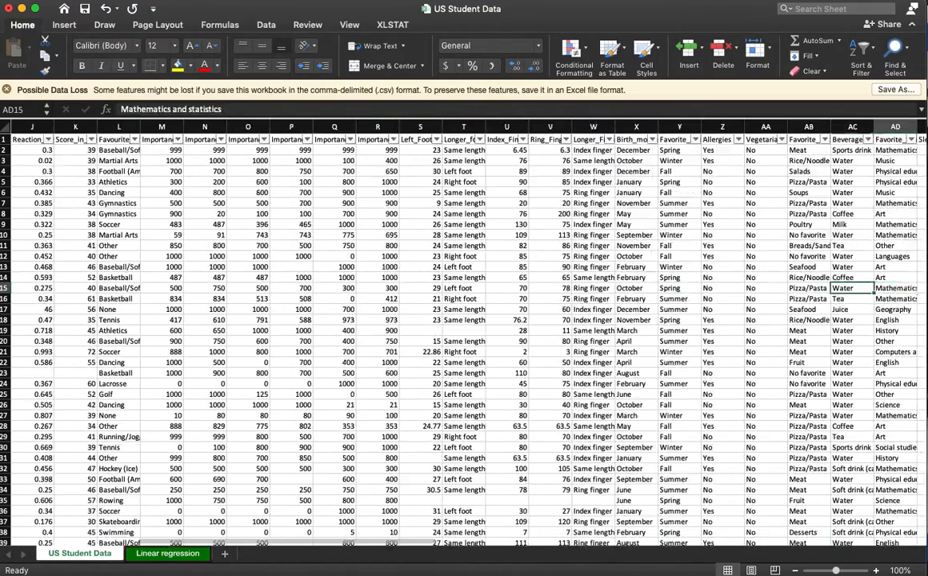
{"action": "key", "text": "Right"}
{"action": "key", "text": "Right"}
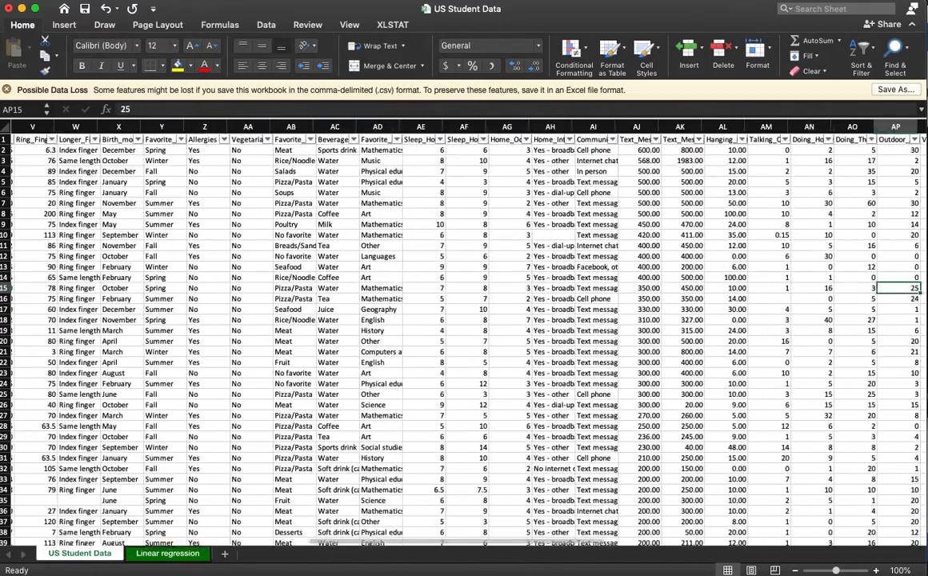
Sort the student data by Text_Messages_Received_Yesterday in descending order.
{"action": "left_click", "coordinate": [681, 192]}
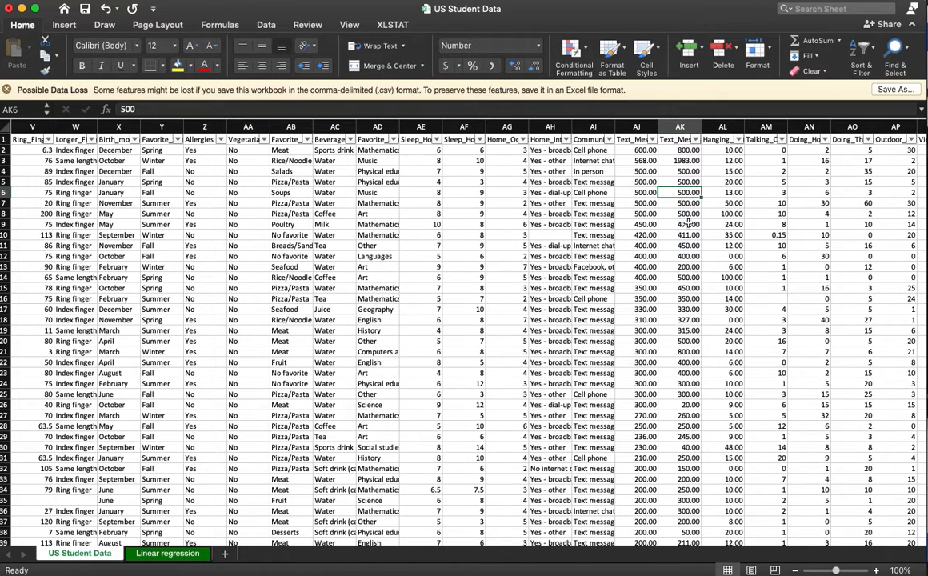
{"action": "left_click", "coordinate": [695, 140]}
{"action": "left_click", "coordinate": [760, 182]}
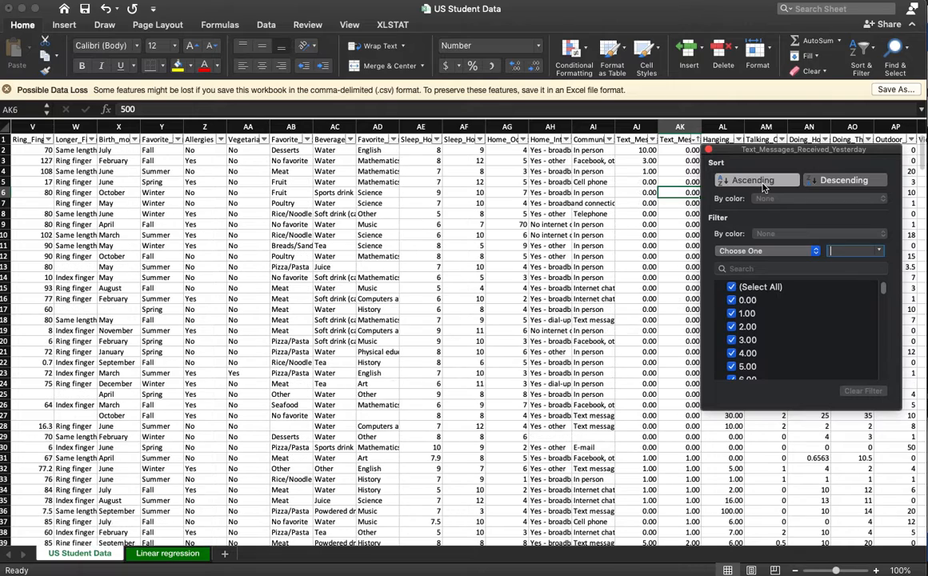
{"action": "left_click", "coordinate": [871, 183]}
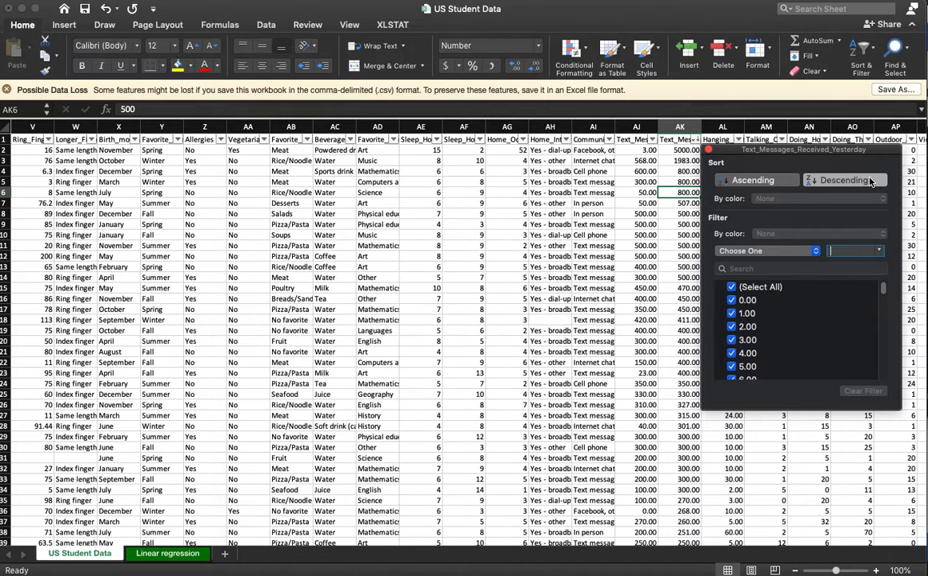
{"action": "left_click", "coordinate": [649, 206]}
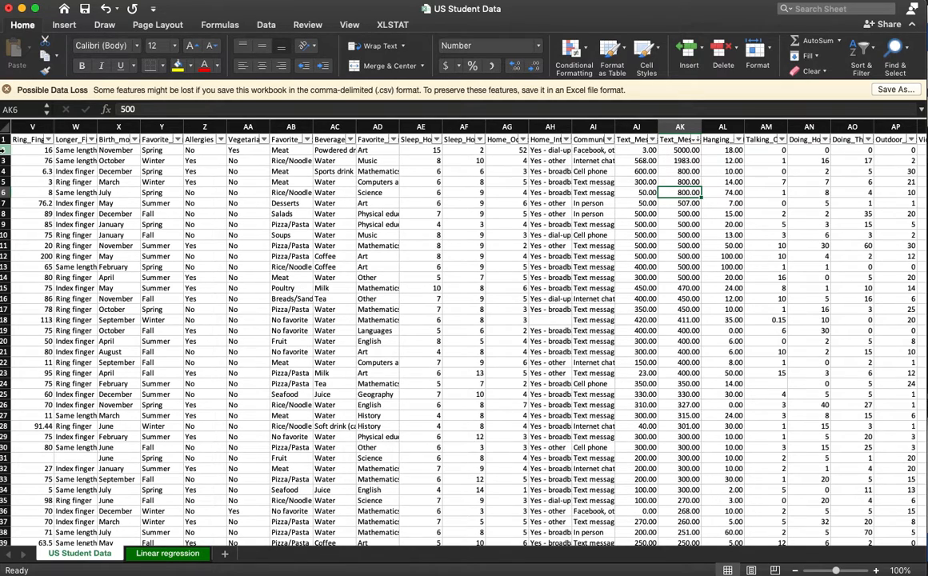
Filter the outlier values 5000.00 and 1983.00 out of Text_Messages_Received_Yesterday.
{"action": "left_click", "coordinate": [697, 139]}
{"action": "scroll", "coordinate": [753, 336], "scroll_direction": "down", "scroll_amount": 10}
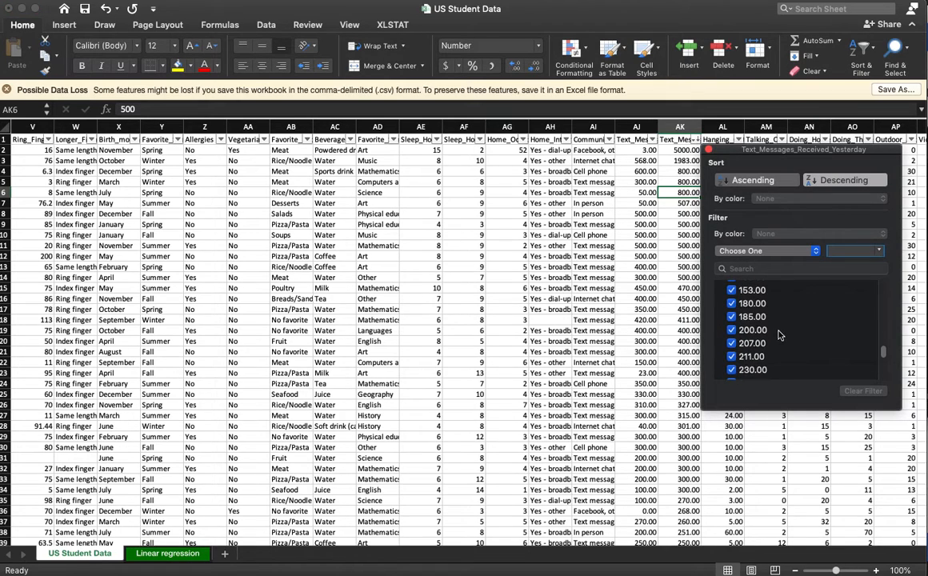
{"action": "left_click", "coordinate": [732, 374]}
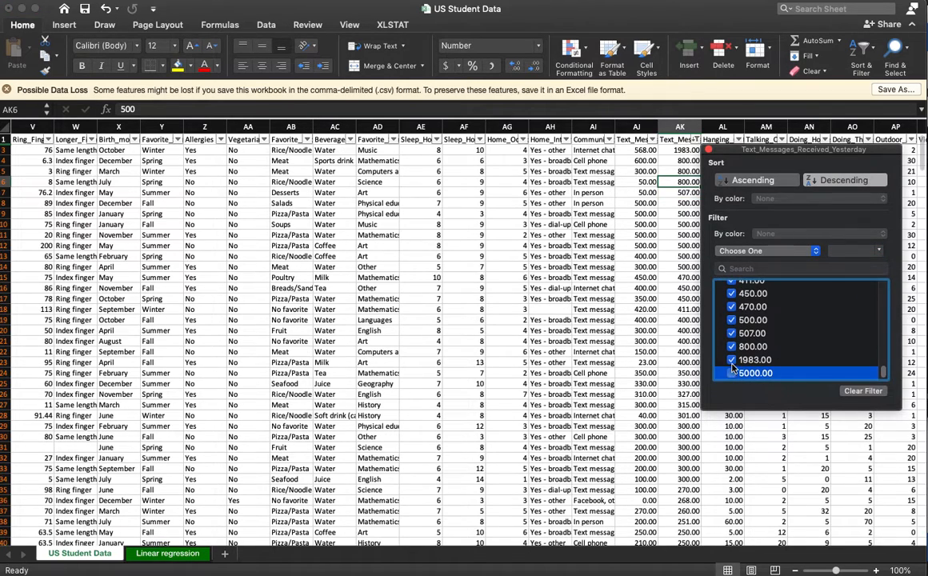
{"action": "left_click", "coordinate": [732, 361]}
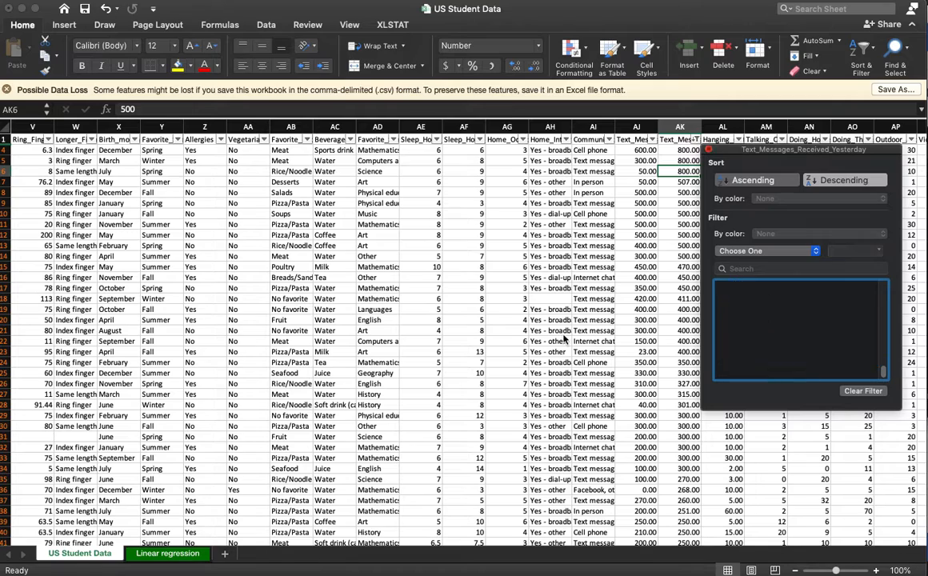
{"action": "left_click", "coordinate": [648, 228]}
{"action": "left_click", "coordinate": [677, 248]}
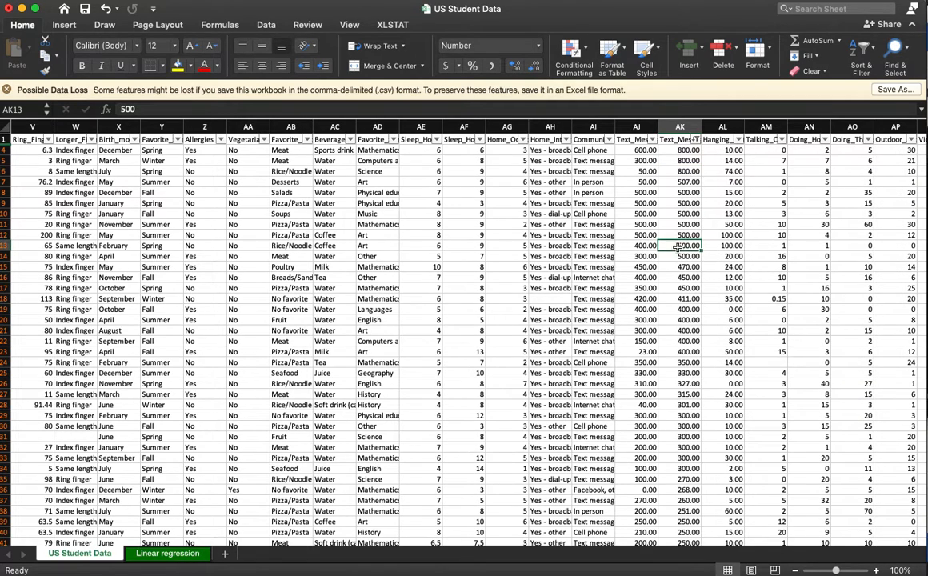
Set up an XLSTAT linear regression with the texts-received column AK as the quantitative explanatory variable, replacing the hanging-out hours.
{"action": "left_click", "coordinate": [394, 26]}
{"action": "left_click", "coordinate": [365, 56]}
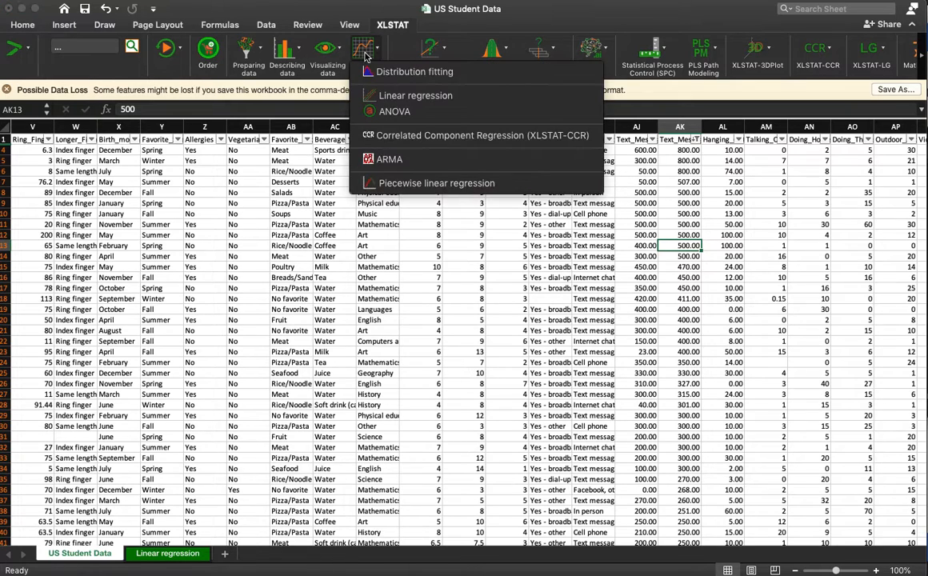
{"action": "left_click", "coordinate": [399, 99]}
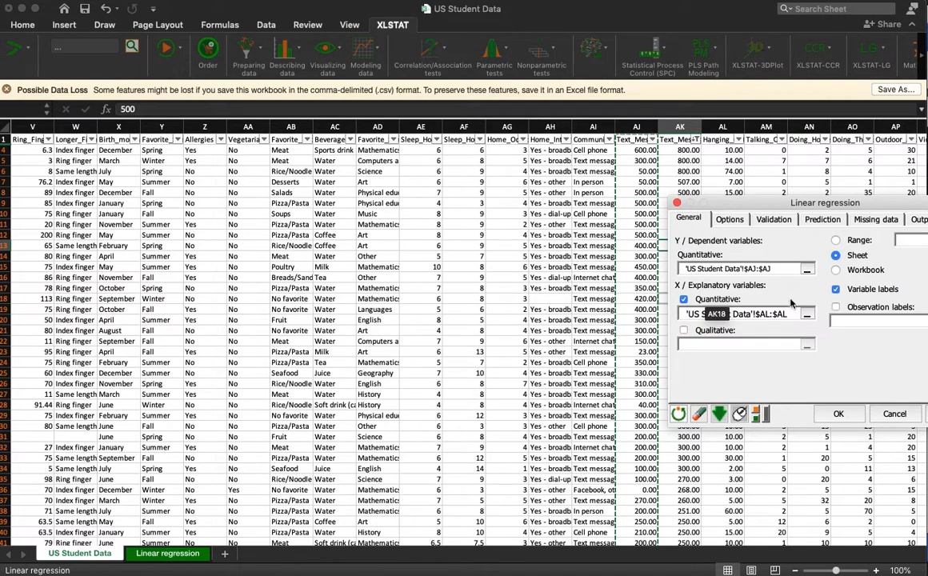
{"action": "left_click_drag", "start_coordinate": [789, 315], "coordinate": [686, 315]}
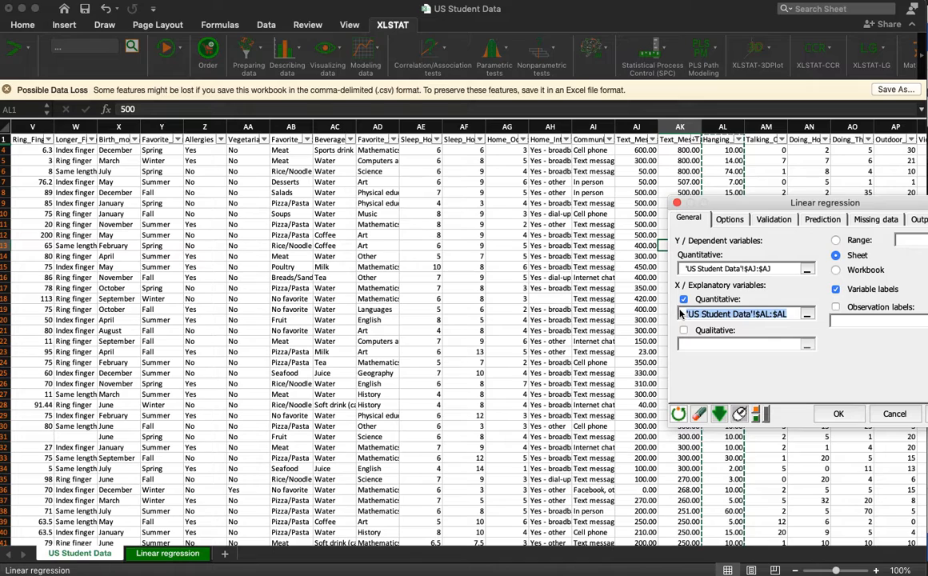
{"action": "key", "text": "BackSpace"}
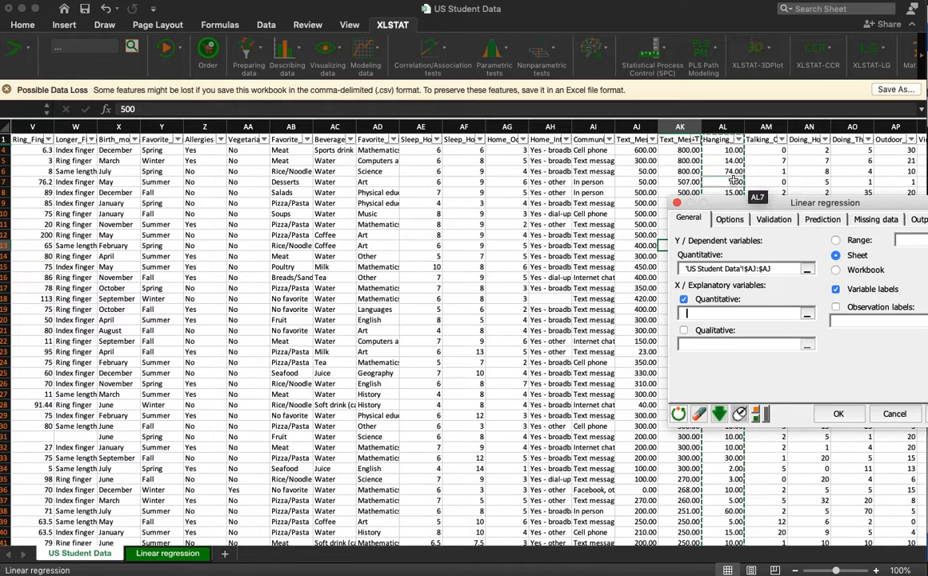
{"action": "left_click", "coordinate": [679, 128]}
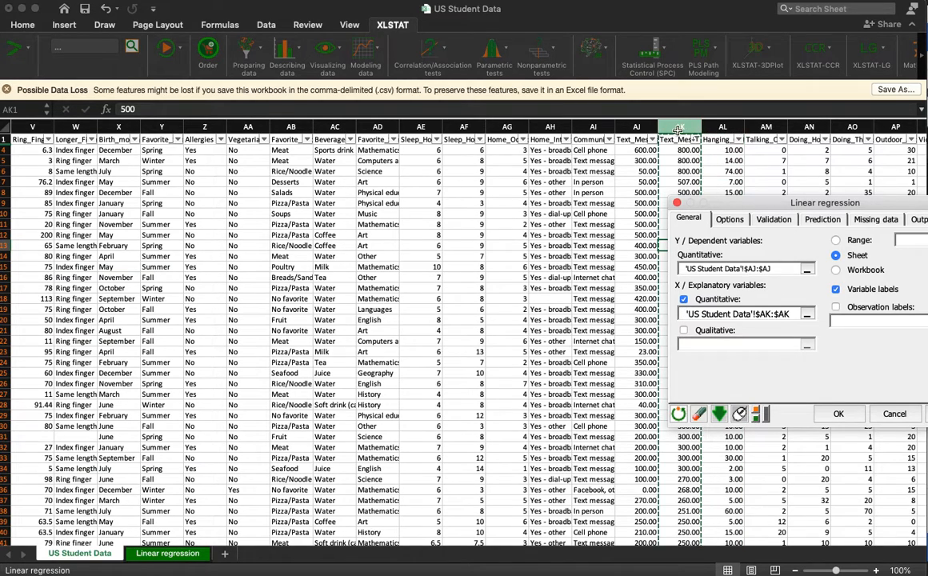
Run the regression, accept the listed variable selections and choose to work on the filtered data only.
{"action": "left_click", "coordinate": [839, 414]}
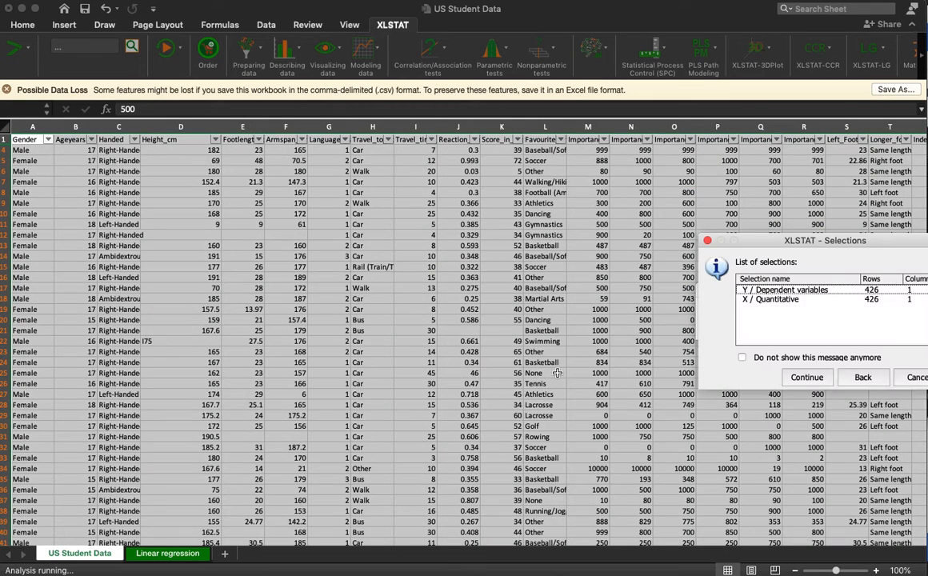
{"action": "left_click", "coordinate": [808, 377]}
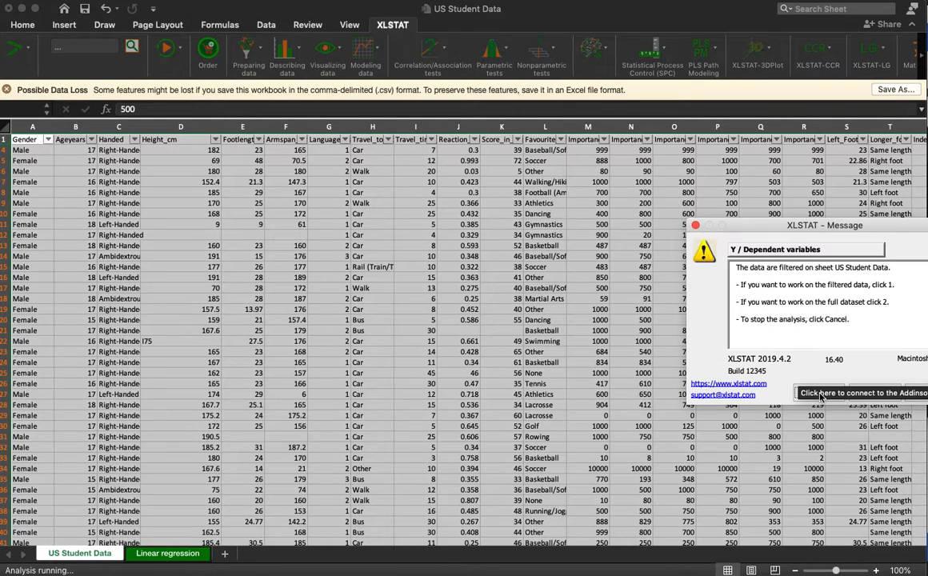
{"action": "left_click", "coordinate": [825, 396]}
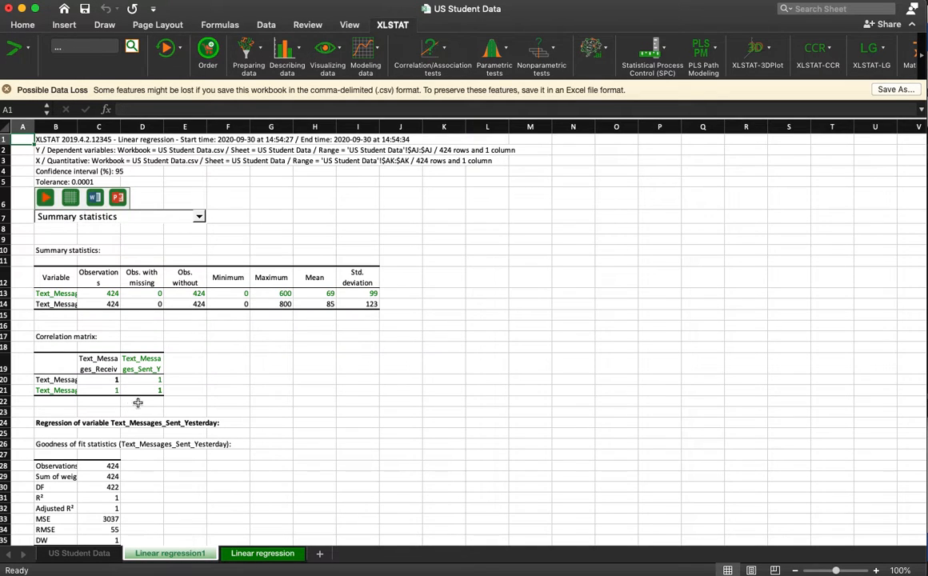
Examine the unrounded R² in the goodness of fit statistics and the model's F value in the analysis of variance table.
{"action": "scroll", "coordinate": [184, 392], "scroll_direction": "down", "scroll_amount": 3}
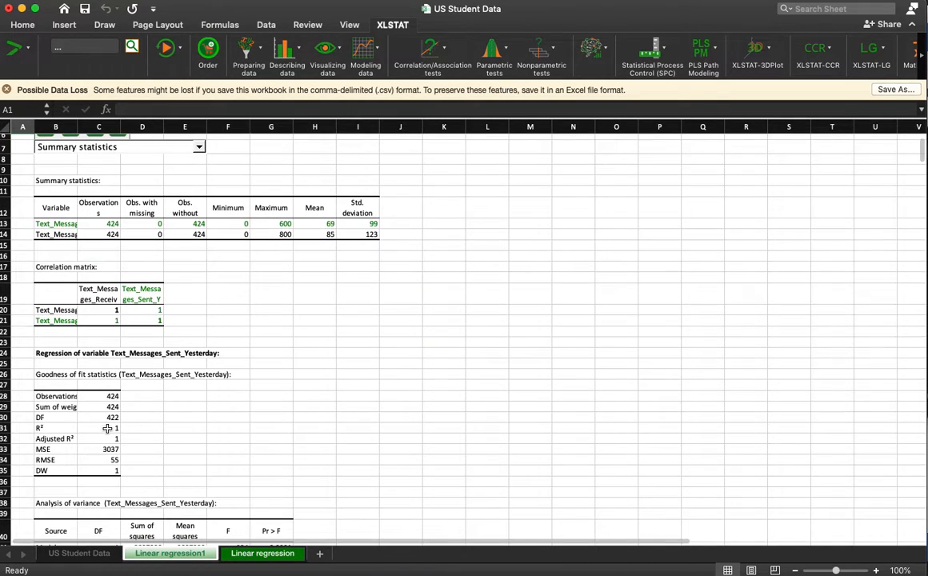
{"action": "left_click", "coordinate": [108, 429]}
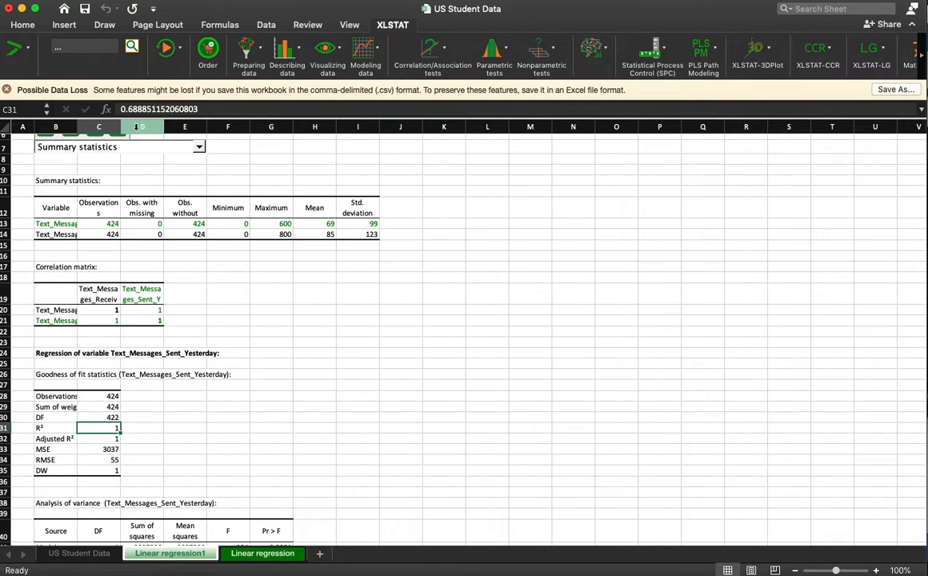
{"action": "scroll", "coordinate": [210, 432], "scroll_direction": "down", "scroll_amount": 6}
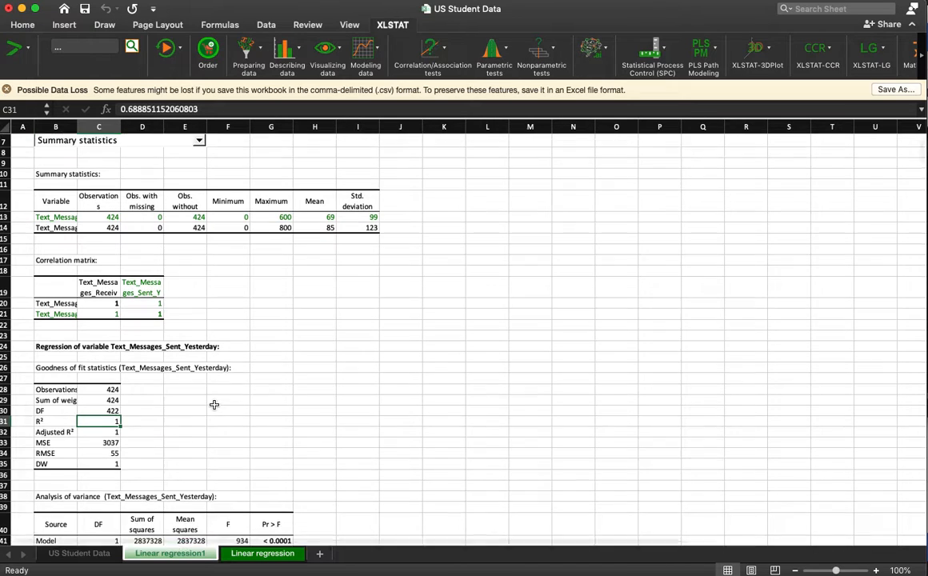
{"action": "scroll", "coordinate": [206, 352], "scroll_direction": "down", "scroll_amount": 3}
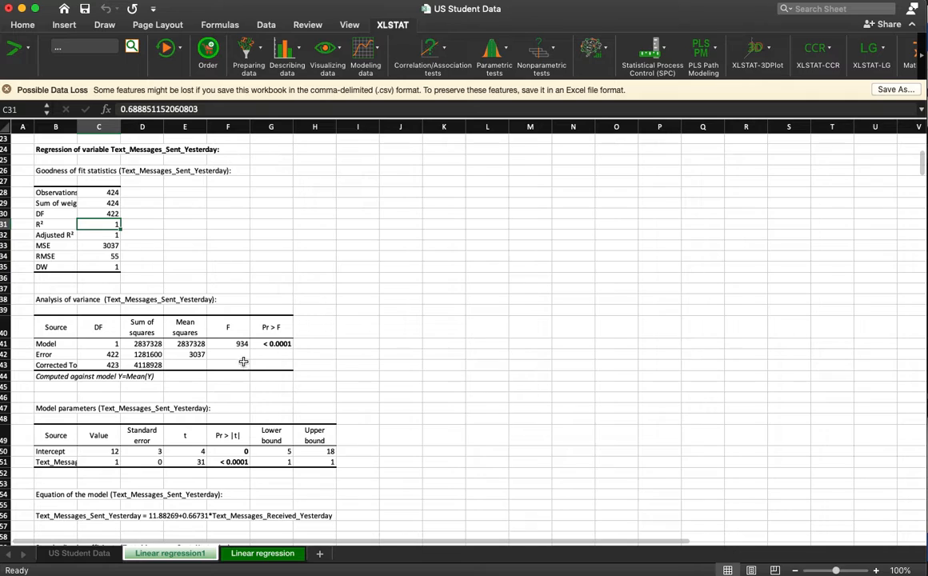
{"action": "left_click", "coordinate": [242, 345]}
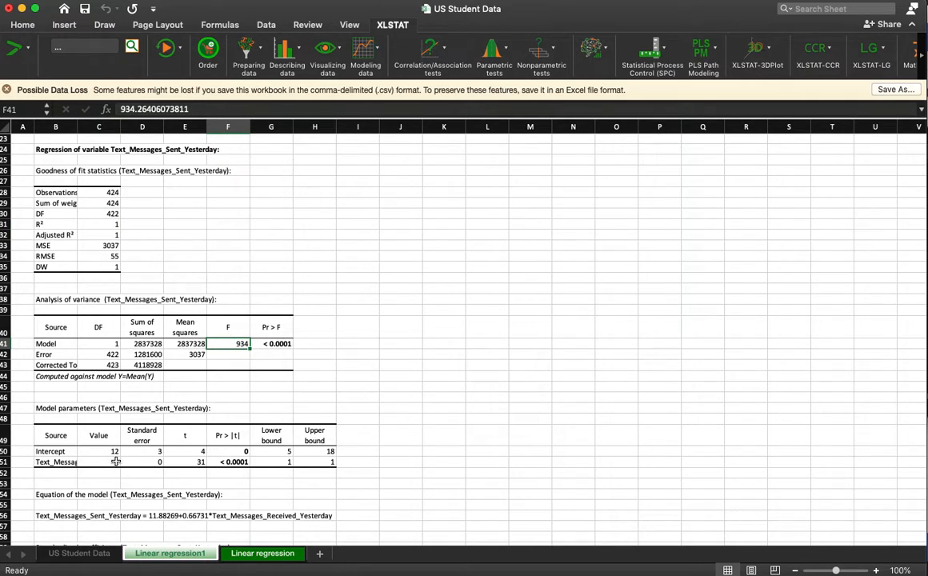
Examine the coefficients, t statistics and p-values of the intercept and the texts-received variable in the model parameters table.
{"action": "scroll", "coordinate": [236, 355], "scroll_direction": "down", "scroll_amount": 4}
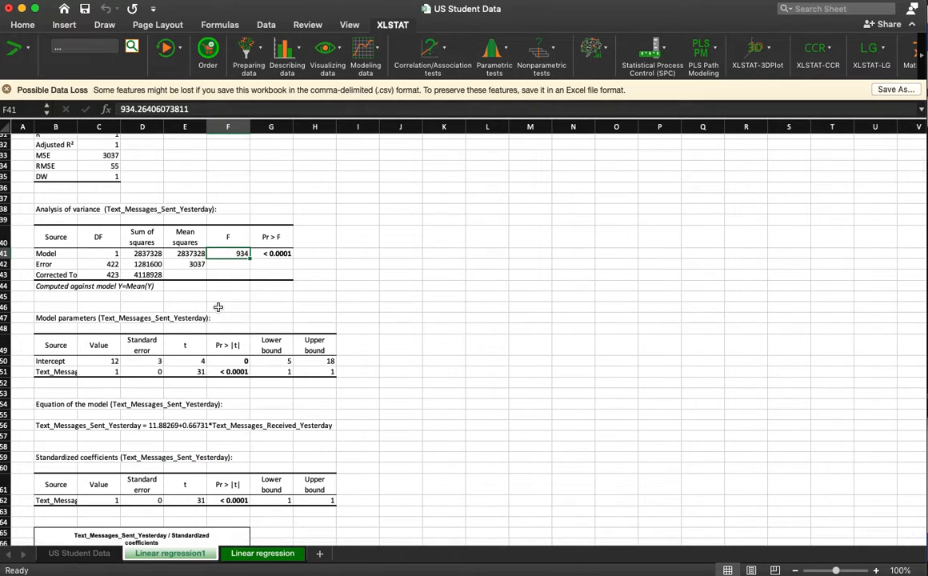
{"action": "scroll", "coordinate": [240, 312], "scroll_direction": "down", "scroll_amount": 1}
{"action": "left_click", "coordinate": [108, 359]}
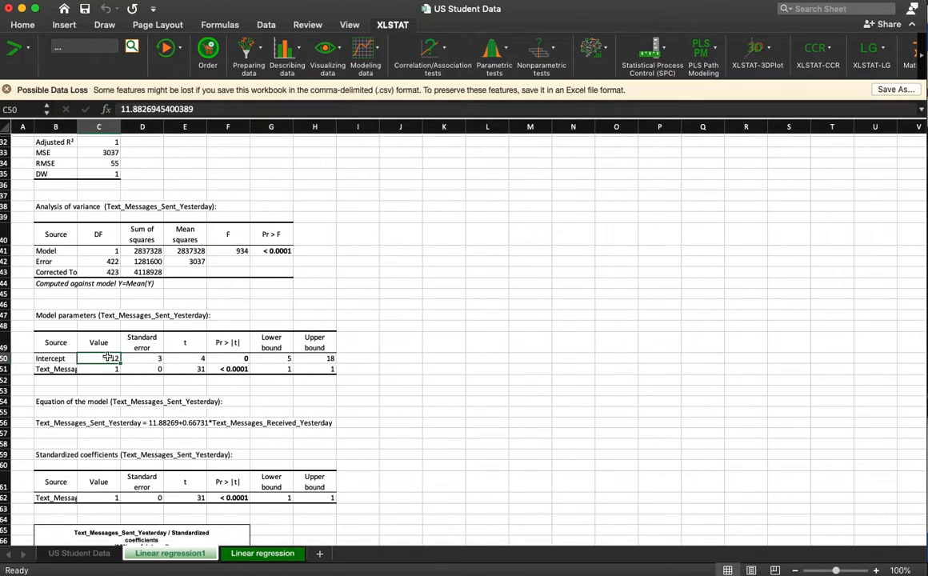
{"action": "left_click", "coordinate": [200, 358]}
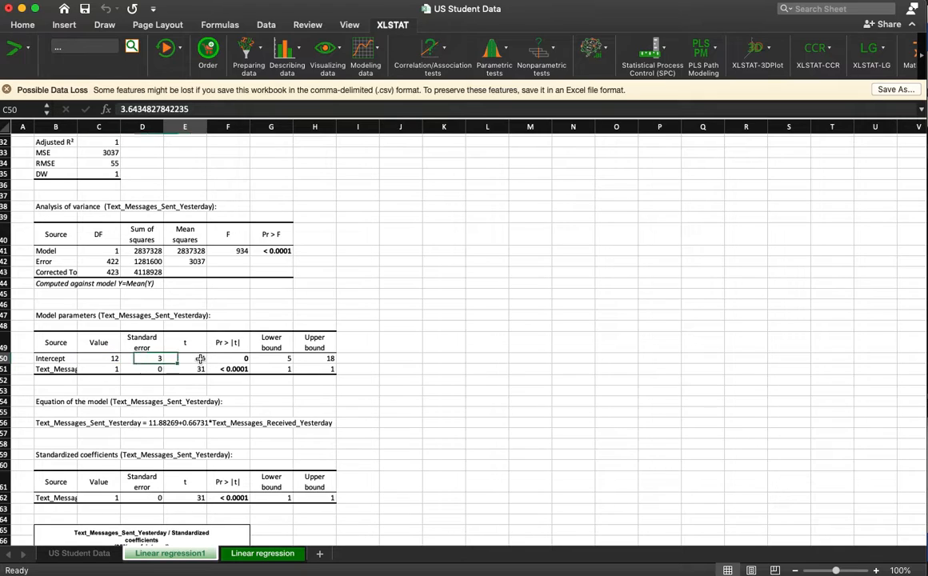
{"action": "left_click", "coordinate": [236, 359]}
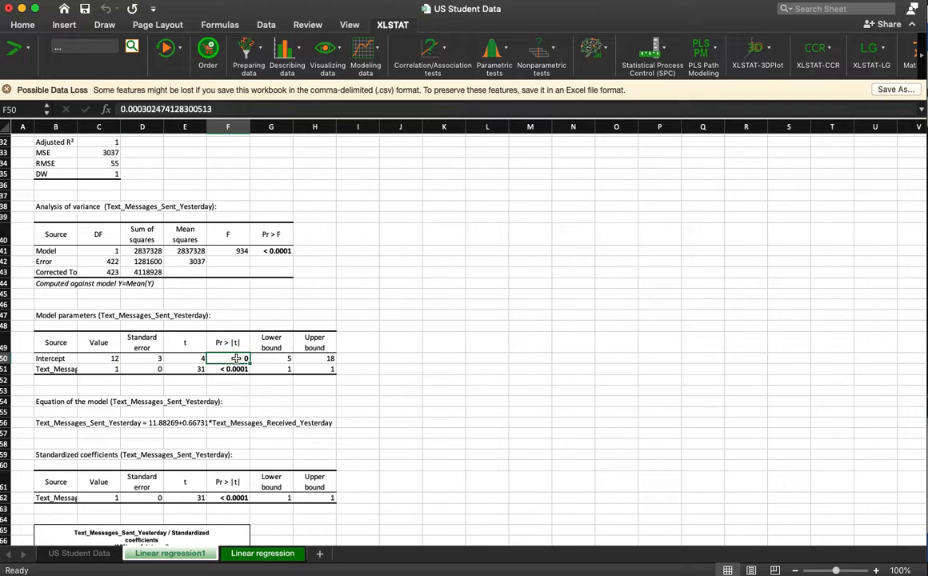
{"action": "left_click", "coordinate": [238, 369]}
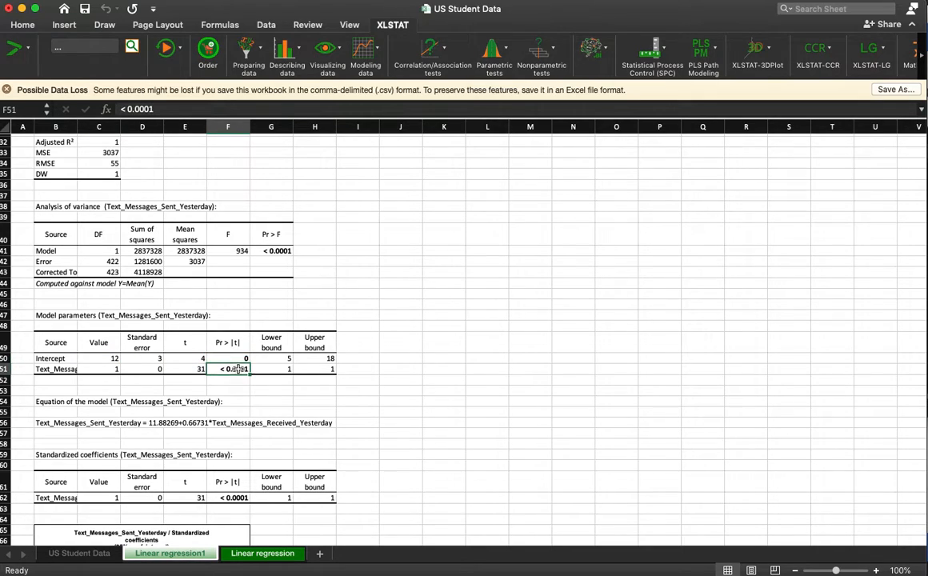
{"action": "left_click", "coordinate": [114, 358]}
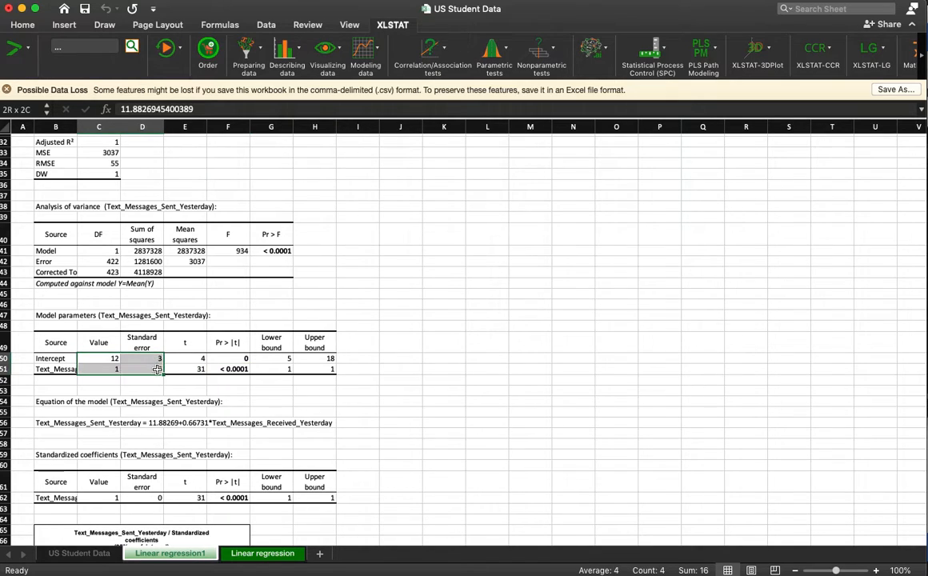
{"action": "left_click", "coordinate": [179, 369]}
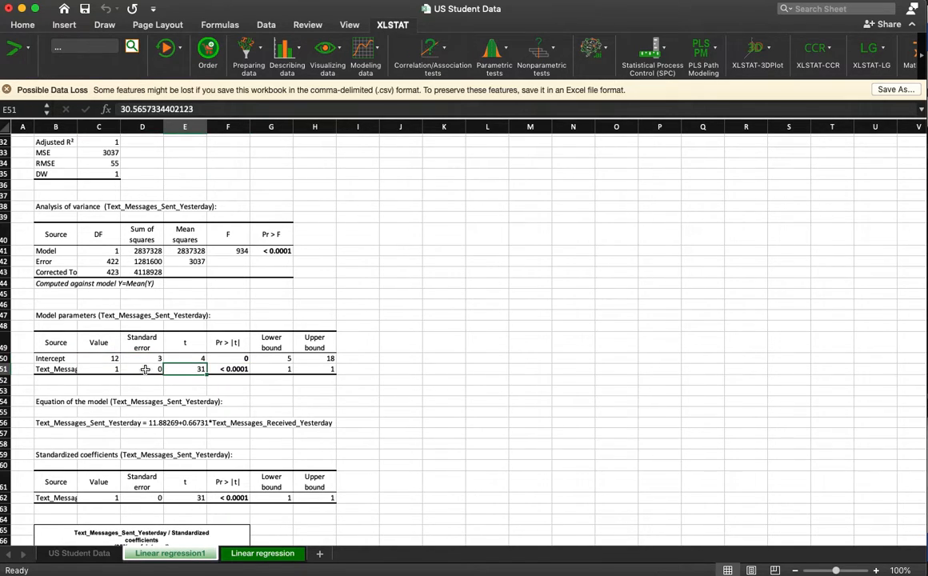
{"action": "left_click", "coordinate": [187, 358]}
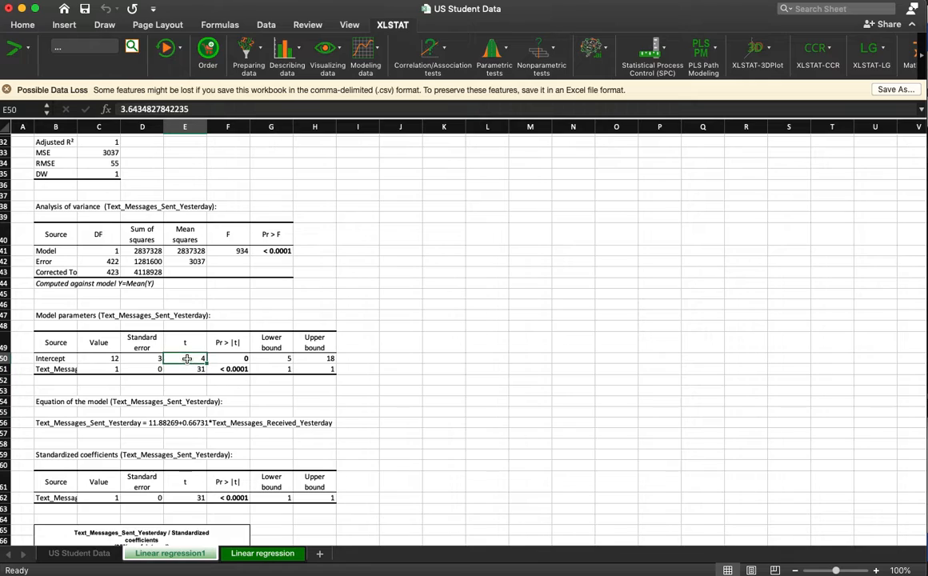
Check the intercept's value, standard error, t statistic and lower and upper 95% confidence bounds in the model parameters table.
{"action": "left_click", "coordinate": [109, 359]}
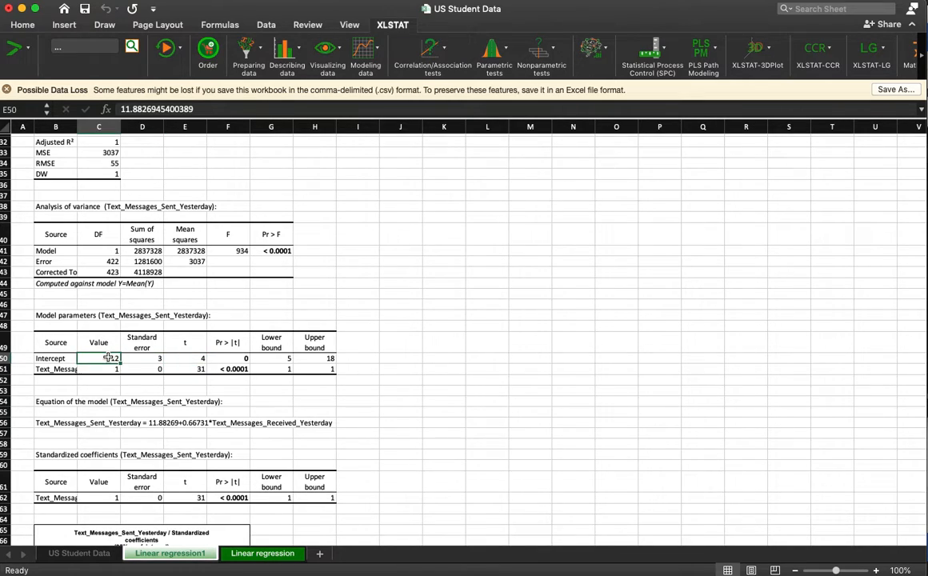
{"action": "left_click", "coordinate": [154, 359]}
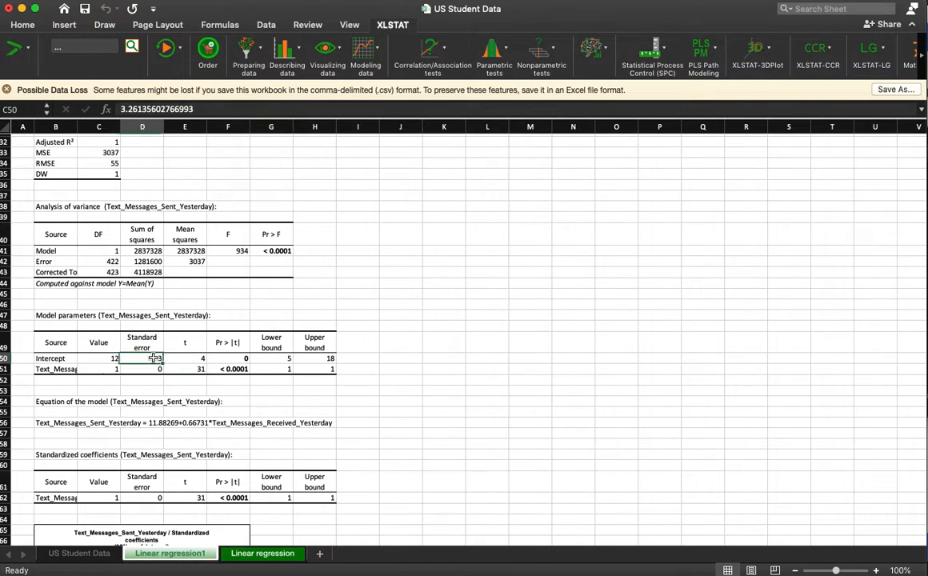
{"action": "left_click", "coordinate": [209, 359]}
{"action": "left_click", "coordinate": [200, 360]}
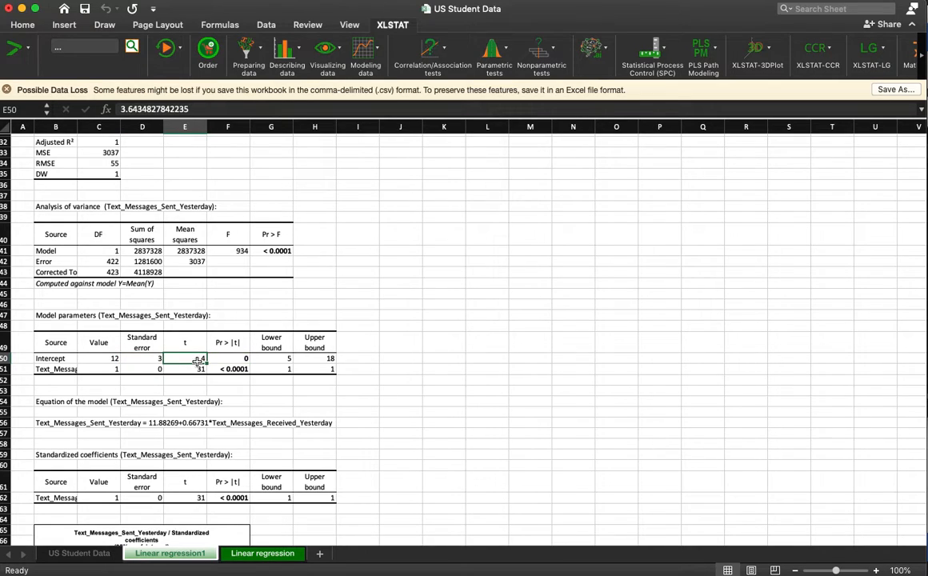
{"action": "left_click", "coordinate": [271, 356]}
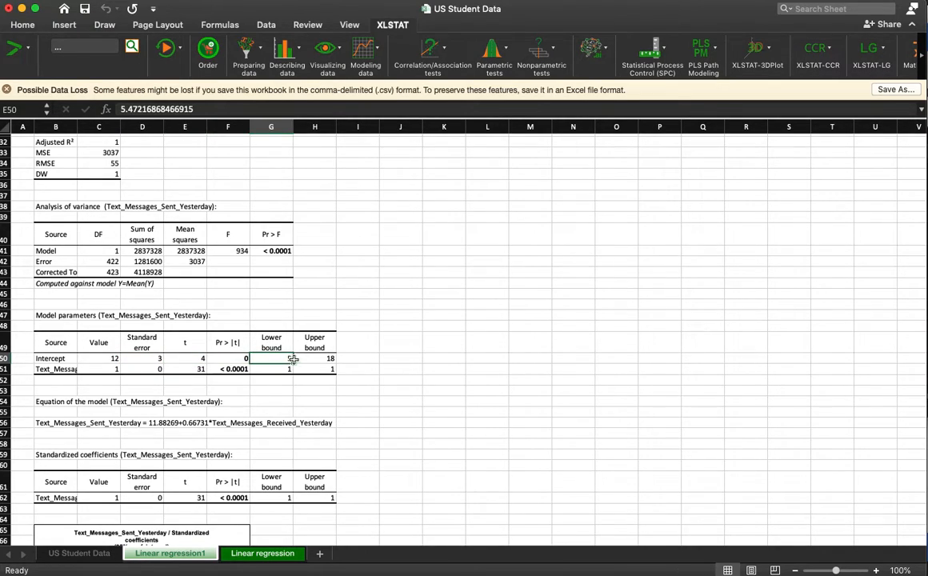
{"action": "left_click_drag", "start_coordinate": [270, 357], "coordinate": [308, 358]}
{"action": "left_click", "coordinate": [283, 346]}
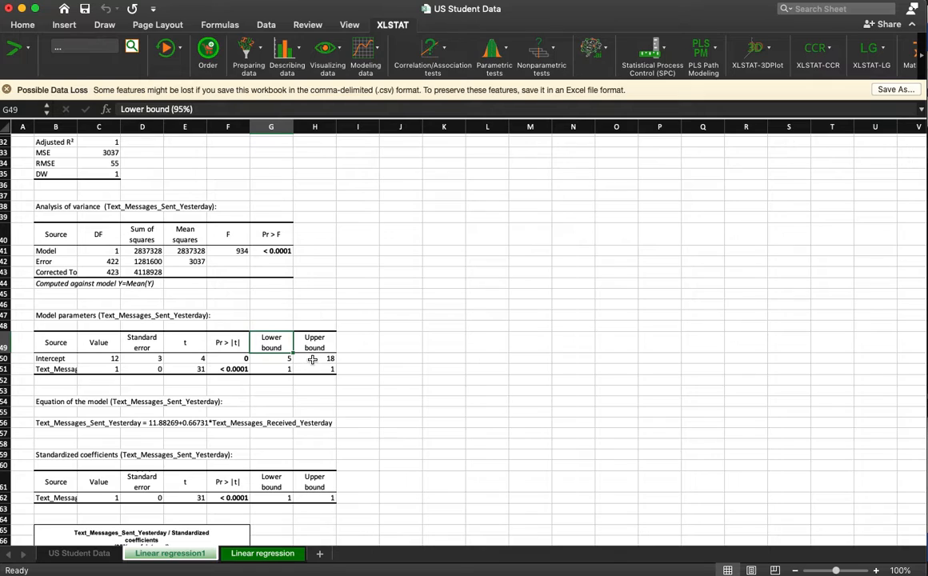
{"action": "left_click", "coordinate": [309, 358]}
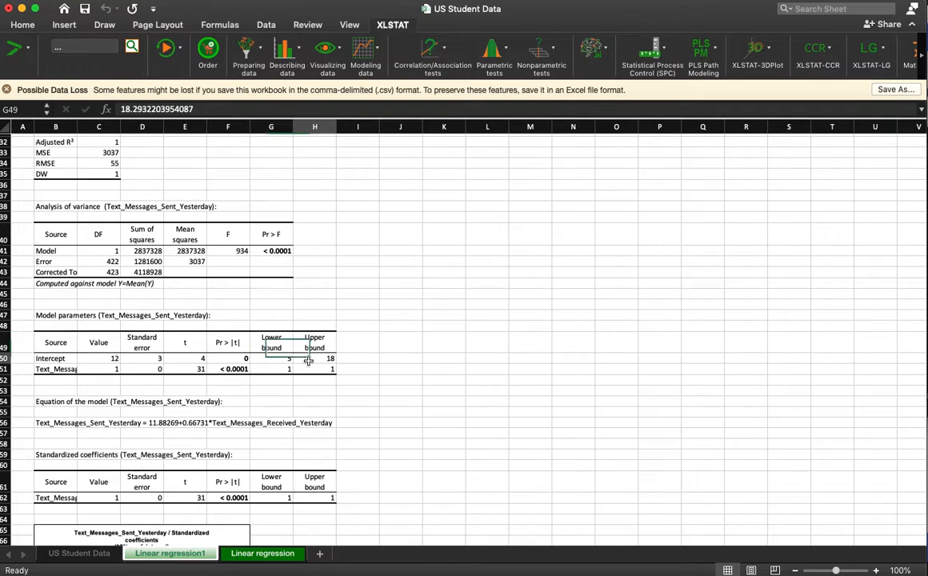
{"action": "left_click", "coordinate": [107, 360]}
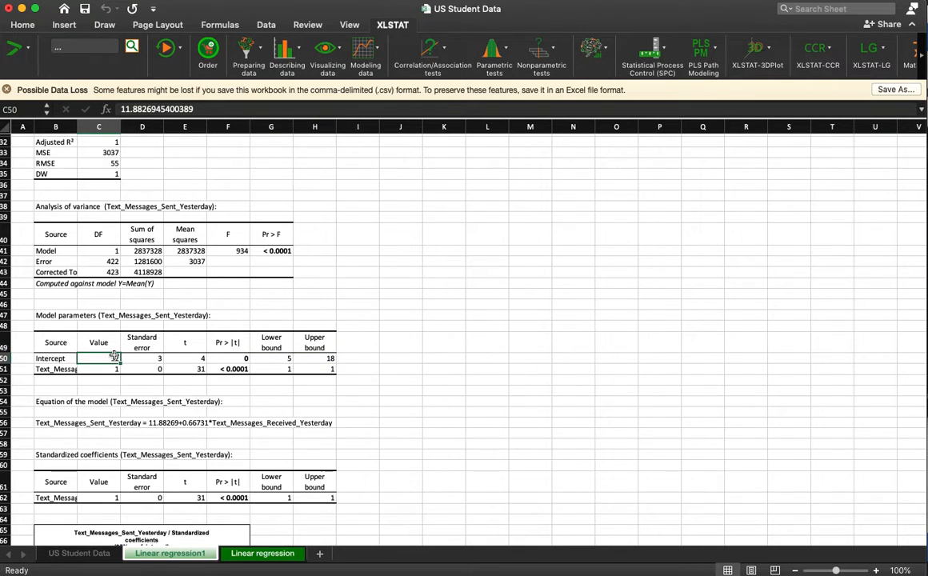
Look over the model equation, the standardized coefficients chart and the start of the predictions and residuals table.
{"action": "scroll", "coordinate": [116, 360], "scroll_direction": "down", "scroll_amount": 1}
{"action": "scroll", "coordinate": [116, 360], "scroll_direction": "down", "scroll_amount": 1}
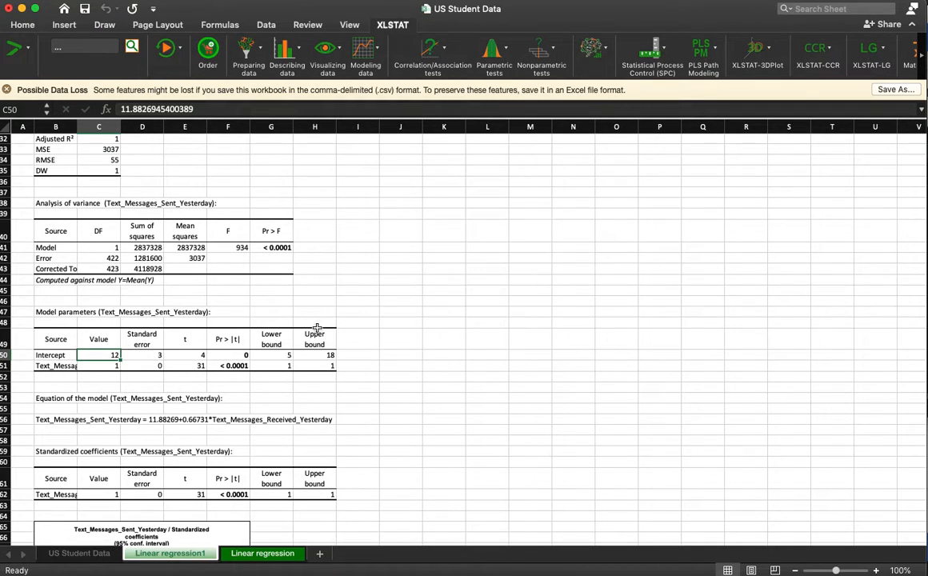
{"action": "scroll", "coordinate": [336, 366], "scroll_direction": "down", "scroll_amount": 1}
{"action": "scroll", "coordinate": [335, 366], "scroll_direction": "down", "scroll_amount": 10}
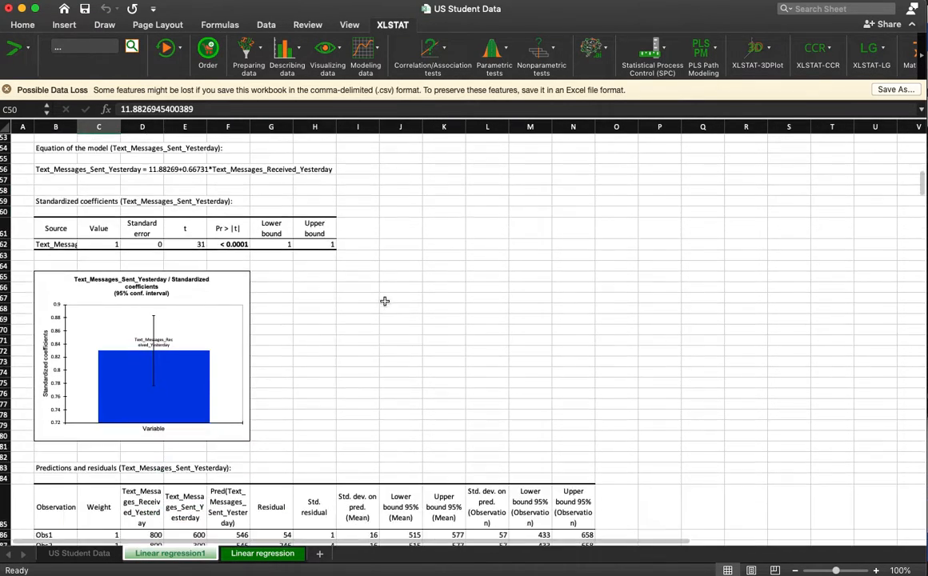
{"action": "scroll", "coordinate": [389, 299], "scroll_direction": "up", "scroll_amount": 10}
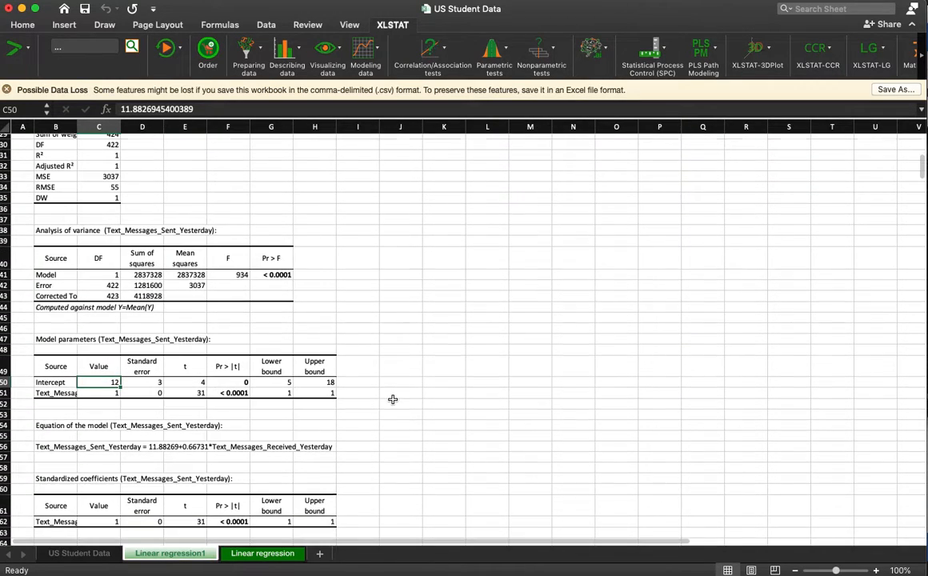
Calculate the predicted texts sent for 30 texts received in cell J51 with the formula =12+C51*30.
{"action": "left_click", "coordinate": [406, 389]}
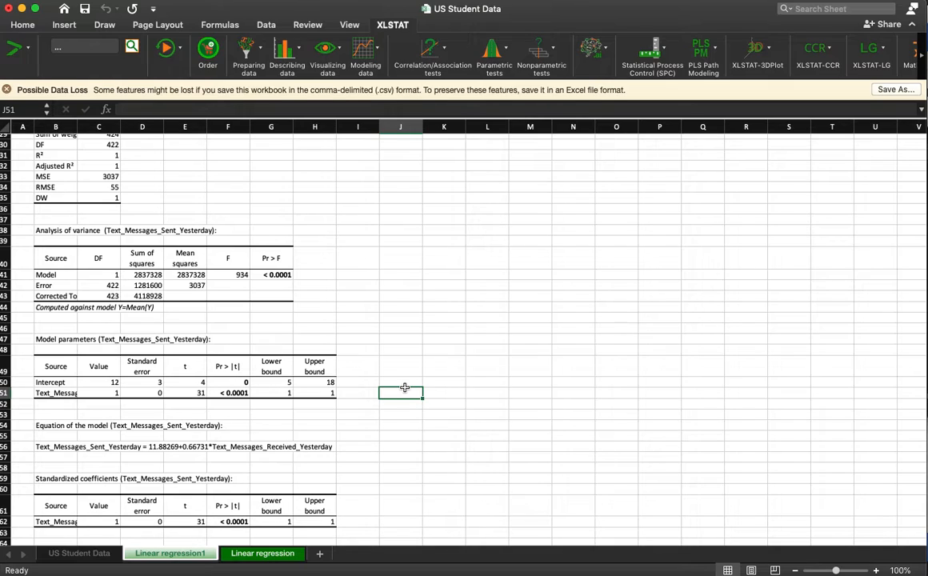
{"action": "type", "text": "=1"}
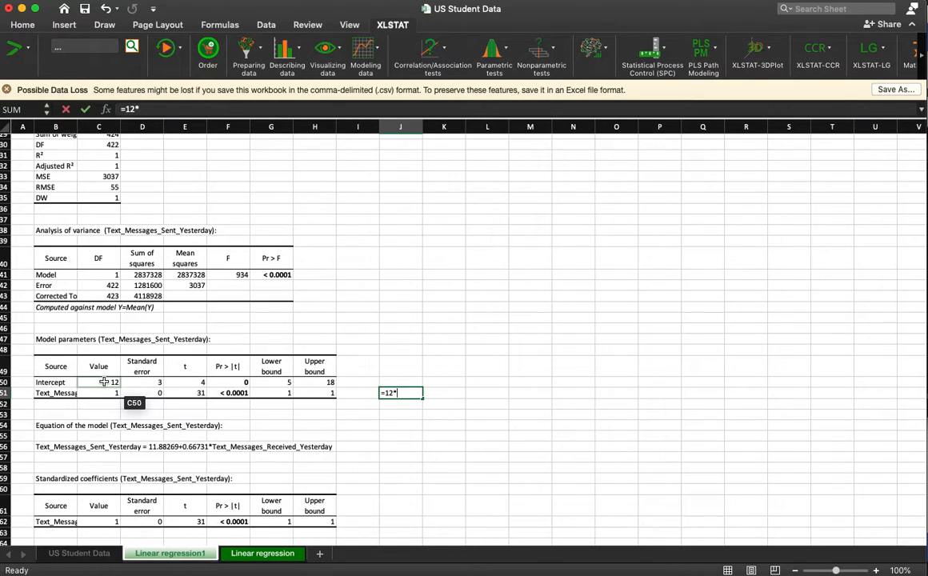
{"action": "type", "text": "2*"}
{"action": "left_click", "coordinate": [108, 393]}
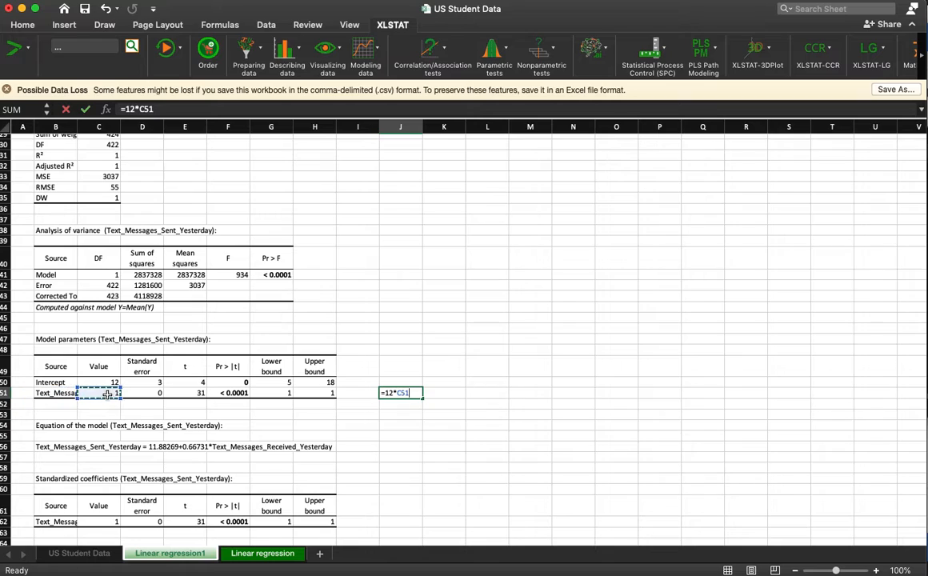
{"action": "left_click", "coordinate": [140, 108]}
{"action": "key", "text": "BackSpace"}
{"action": "type", "text": "+"}
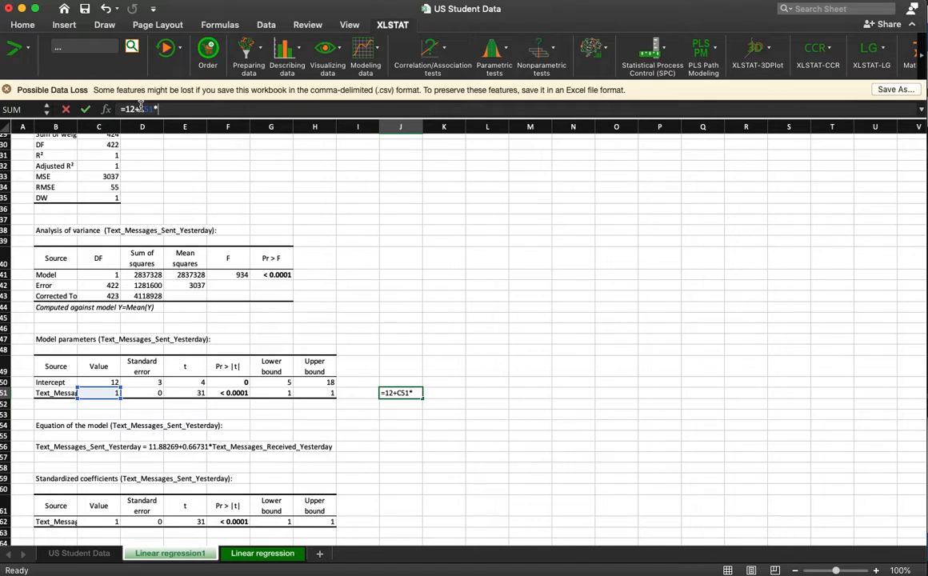
{"action": "type", "text": "30"}
{"action": "key", "text": "Return"}
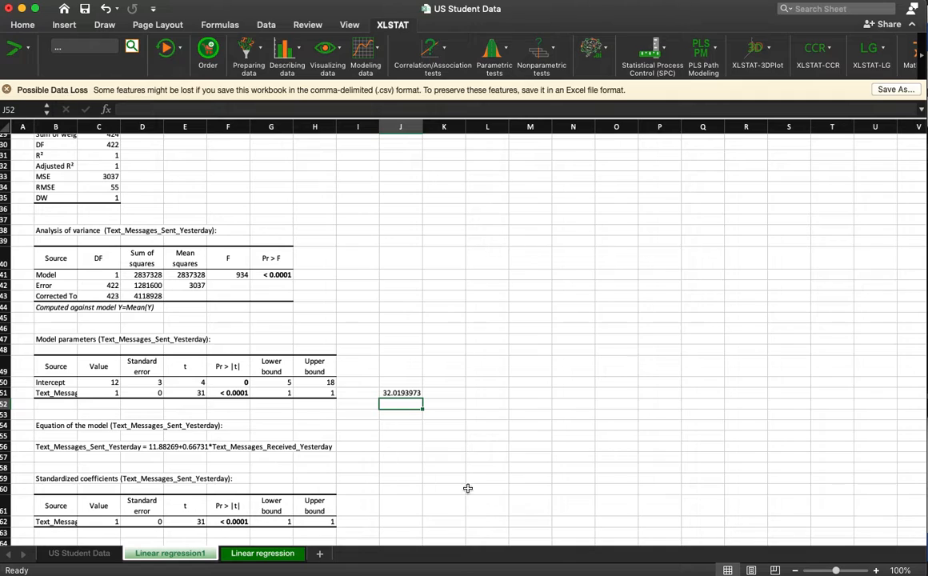
{"action": "left_click_drag", "start_coordinate": [415, 398], "coordinate": [412, 397]}
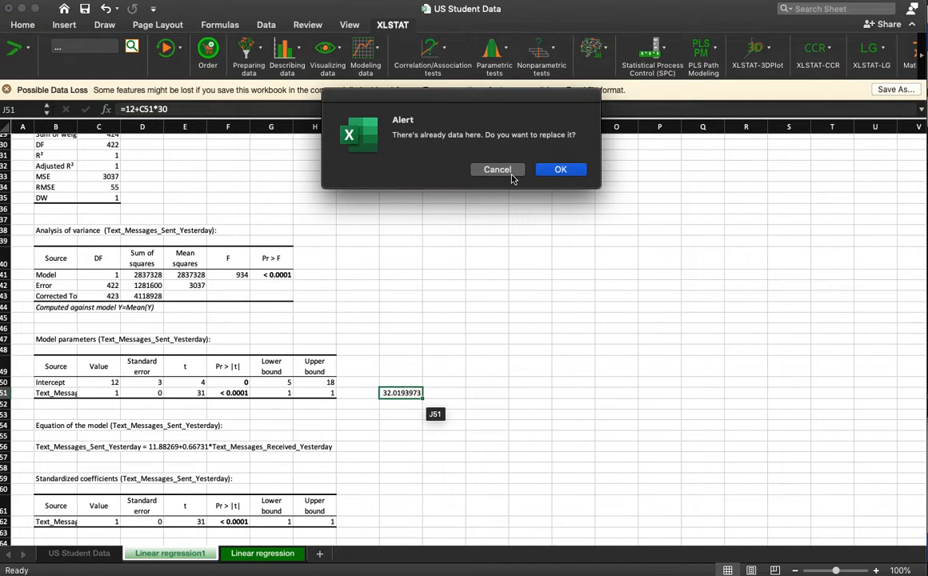
{"action": "left_click", "coordinate": [516, 171]}
Look through the observations in the predictions and residuals table of the regression output.
{"action": "scroll", "coordinate": [480, 412], "scroll_direction": "down", "scroll_amount": 3}
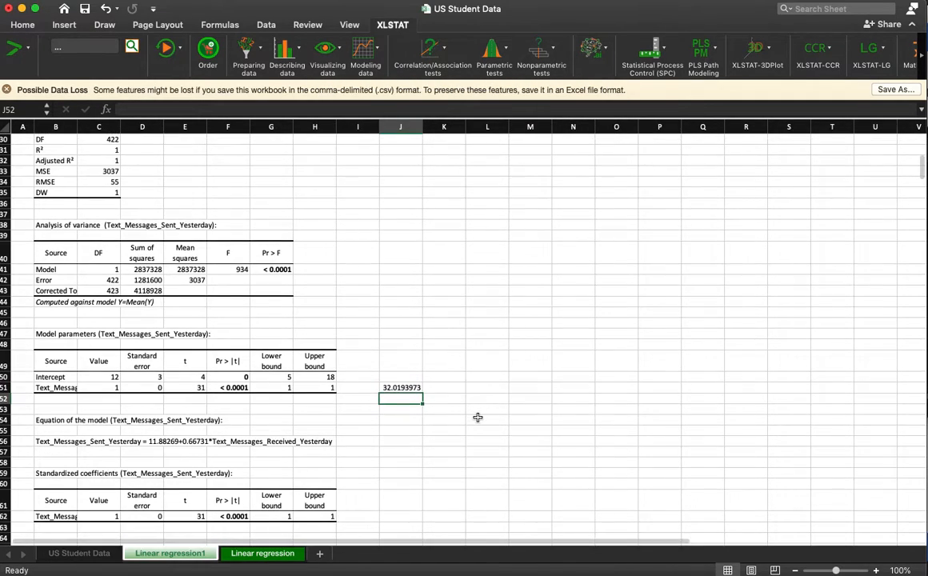
{"action": "scroll", "coordinate": [478, 418], "scroll_direction": "down", "scroll_amount": 15}
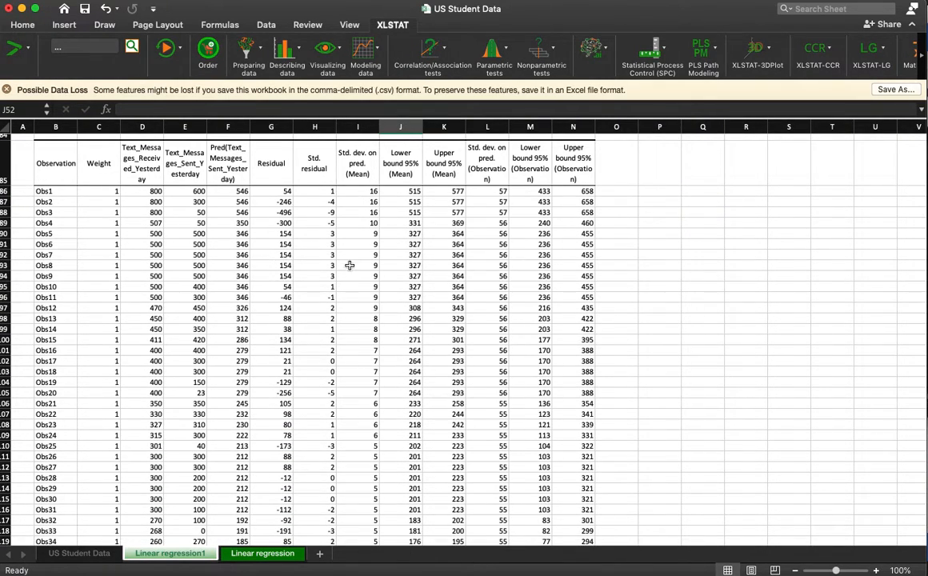
{"action": "scroll", "coordinate": [345, 329], "scroll_direction": "down", "scroll_amount": 14}
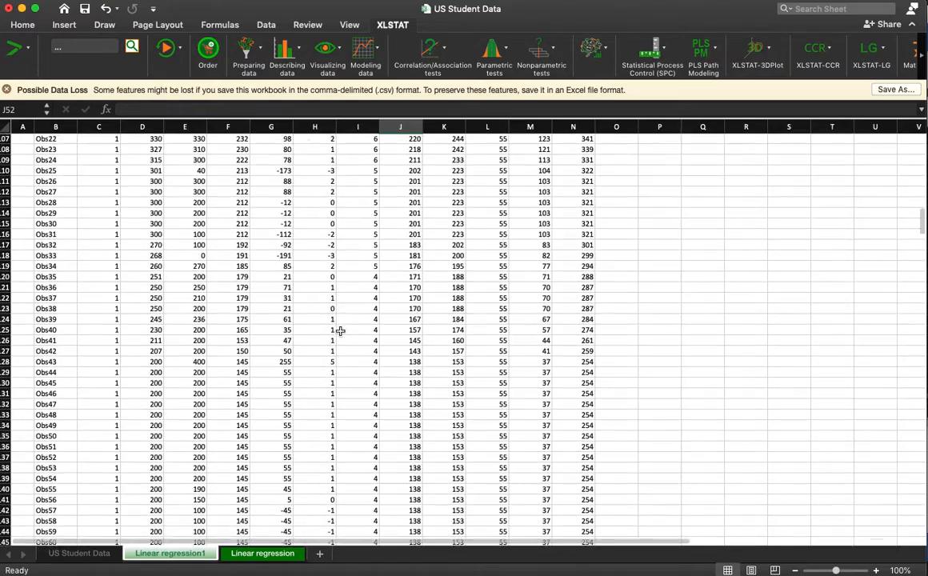
{"action": "scroll", "coordinate": [340, 330], "scroll_direction": "down", "scroll_amount": 20}
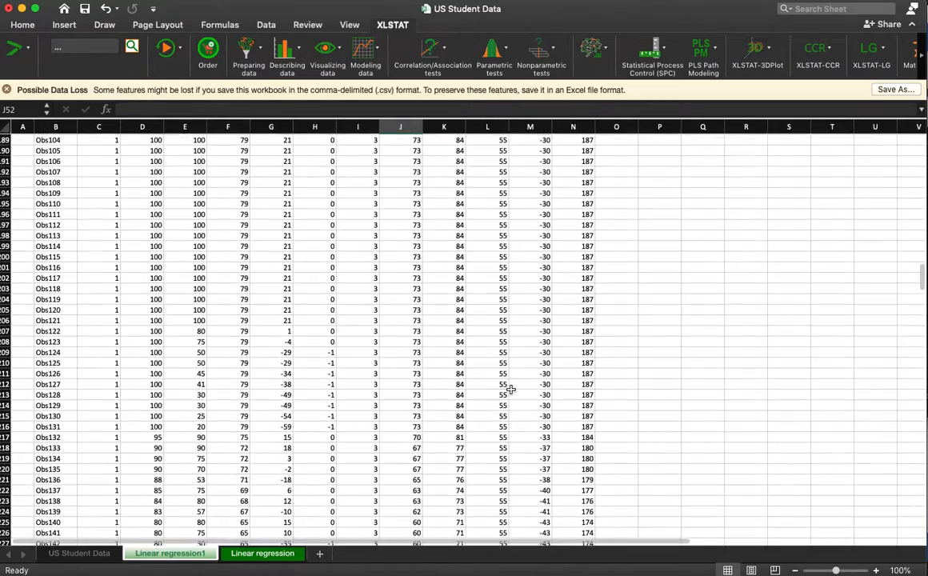
{"action": "scroll", "coordinate": [496, 404], "scroll_direction": "up", "scroll_amount": 20}
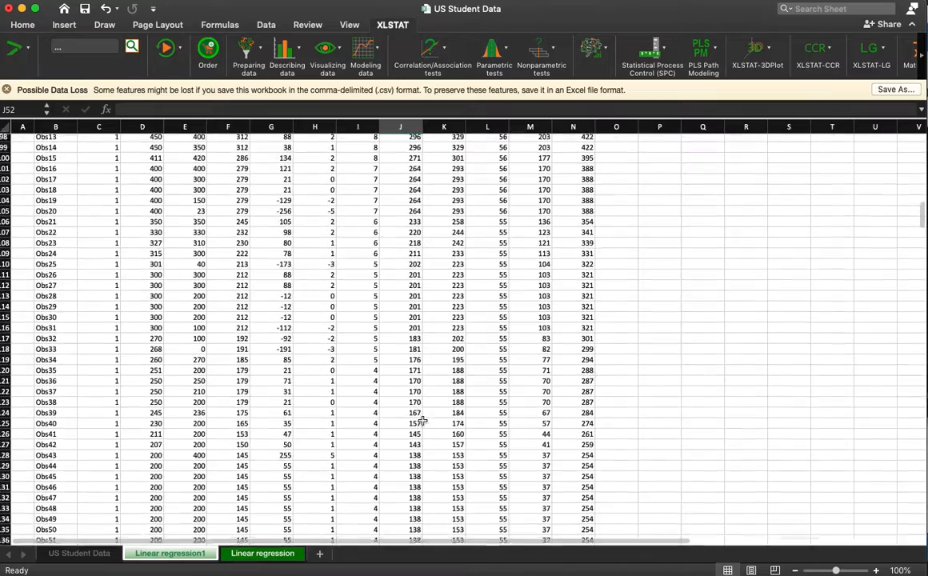
{"action": "scroll", "coordinate": [412, 429], "scroll_direction": "up", "scroll_amount": 7}
{"action": "scroll", "coordinate": [400, 416], "scroll_direction": "down", "scroll_amount": 6}
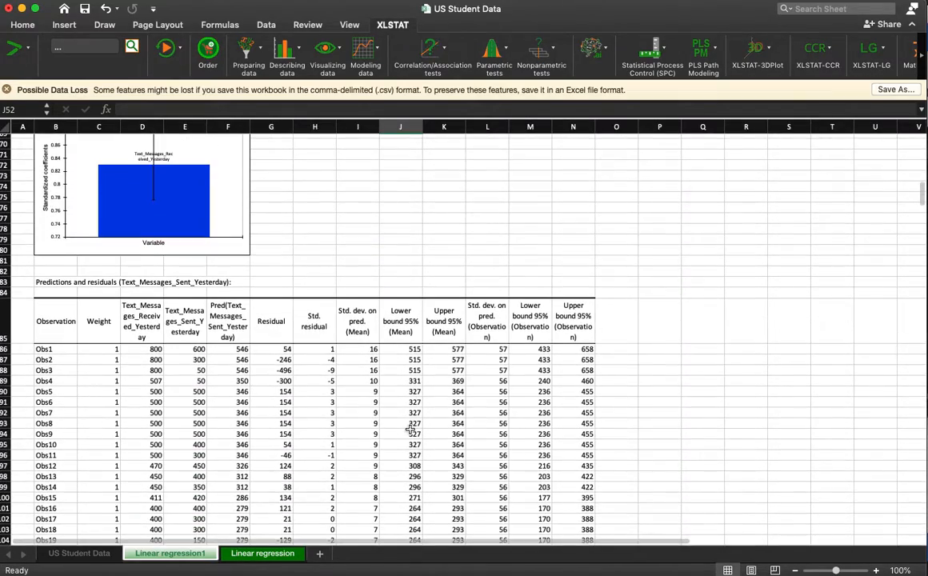
{"action": "scroll", "coordinate": [321, 368], "scroll_direction": "down", "scroll_amount": 1}
Compare the actual and predicted texts sent for Obs1 in the predictions and residuals table.
{"action": "left_click", "coordinate": [226, 268]}
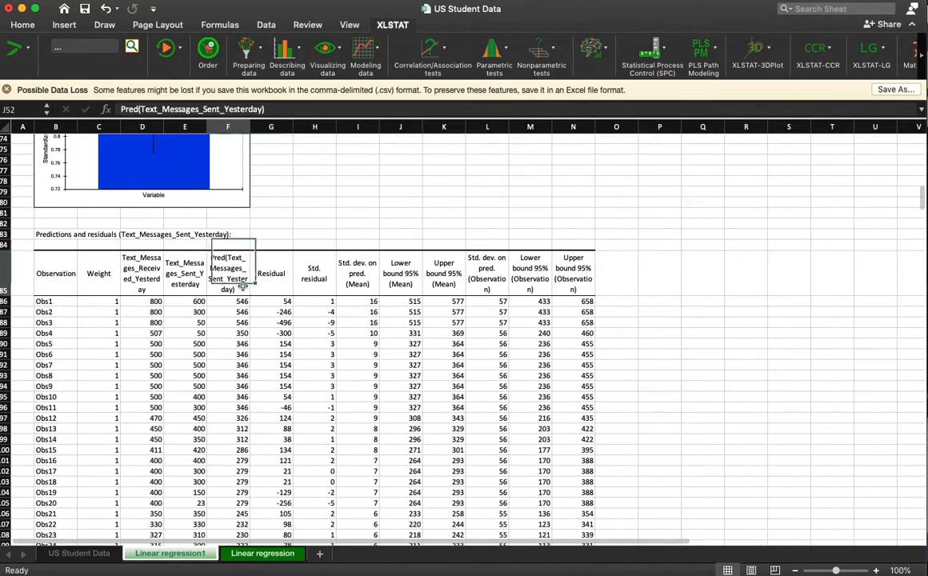
{"action": "scroll", "coordinate": [248, 253], "scroll_direction": "down", "scroll_amount": 1}
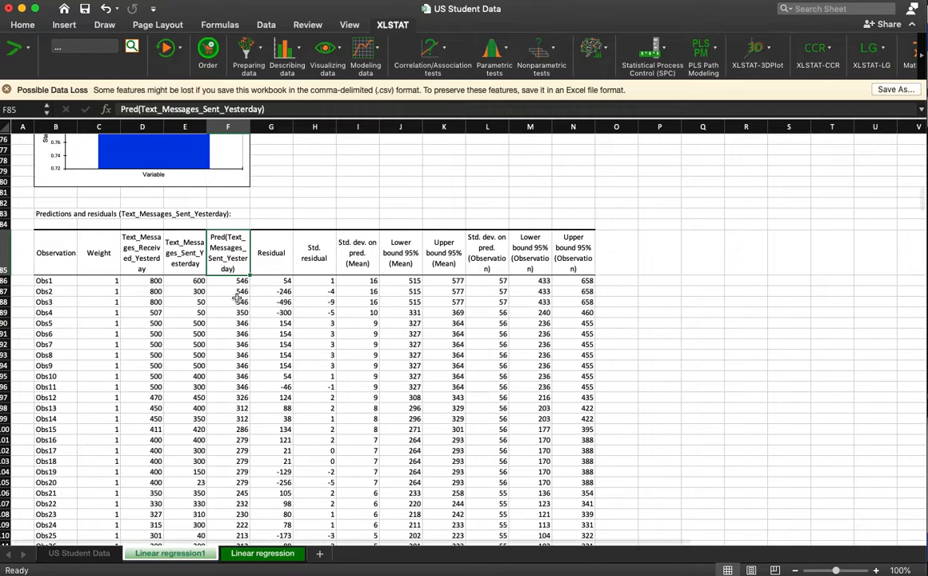
{"action": "scroll", "coordinate": [220, 240], "scroll_direction": "down", "scroll_amount": 1}
{"action": "left_click", "coordinate": [192, 278]}
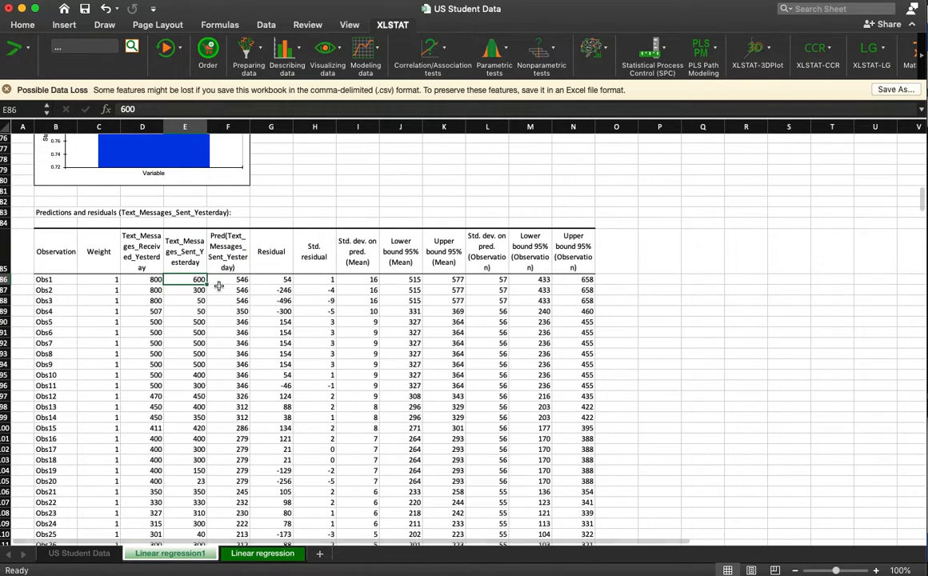
{"action": "left_click", "coordinate": [210, 279]}
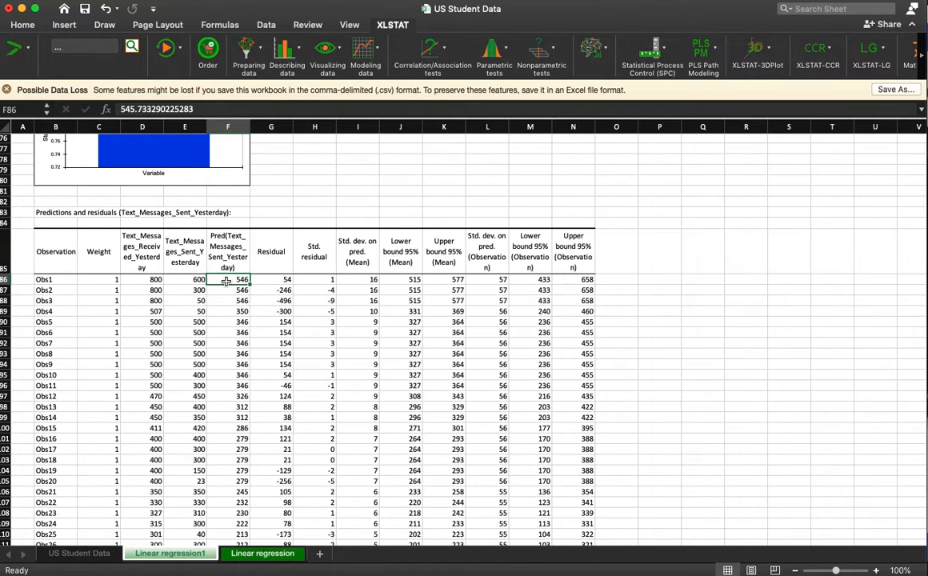
Check the texts received, texts sent, prediction and residual of Obs4 in the predictions and residuals table.
{"action": "left_click", "coordinate": [155, 311]}
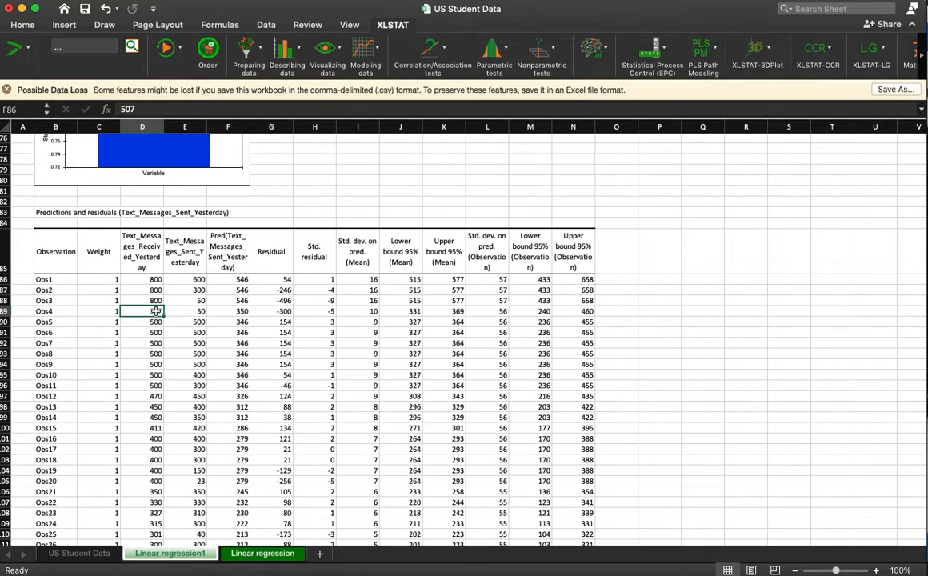
{"action": "left_click", "coordinate": [185, 312]}
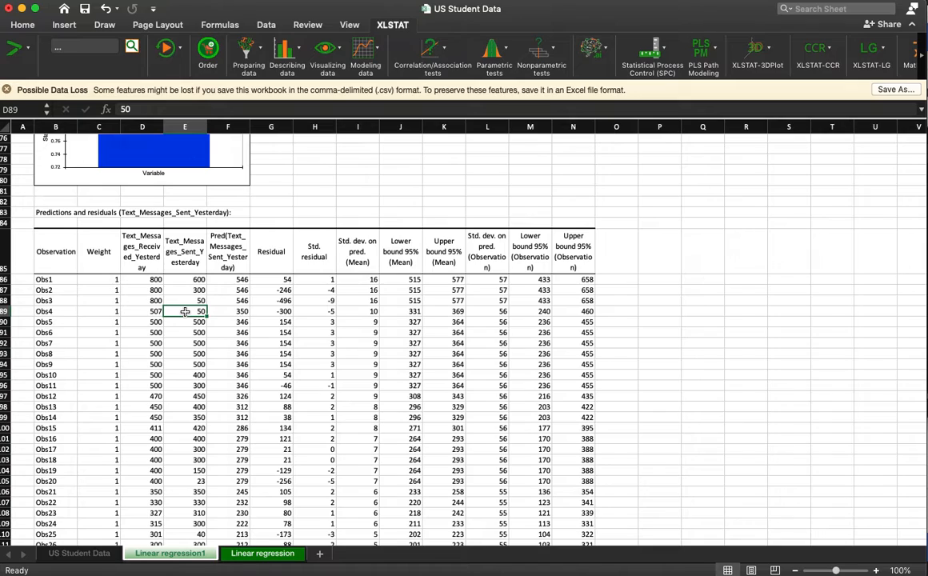
{"action": "left_click", "coordinate": [229, 312]}
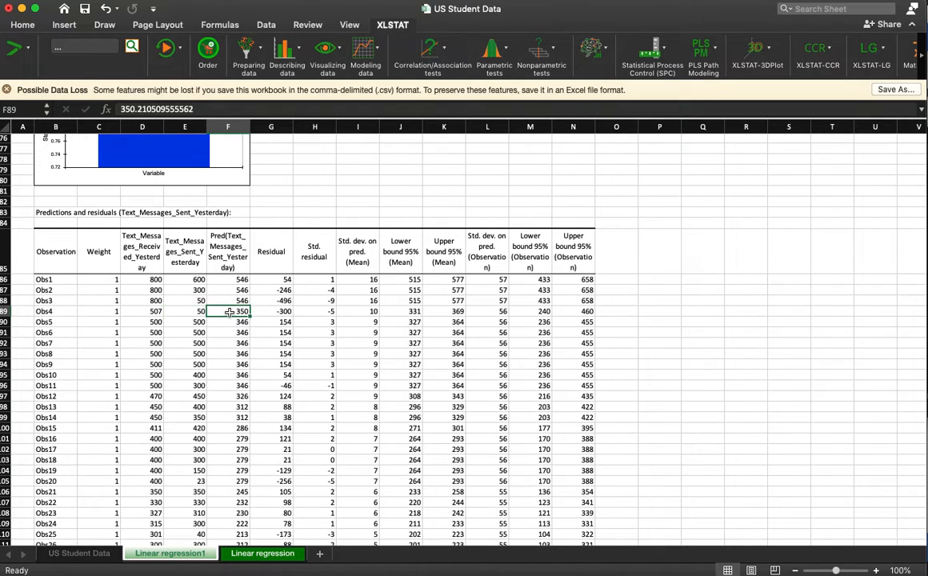
{"action": "left_click", "coordinate": [258, 313]}
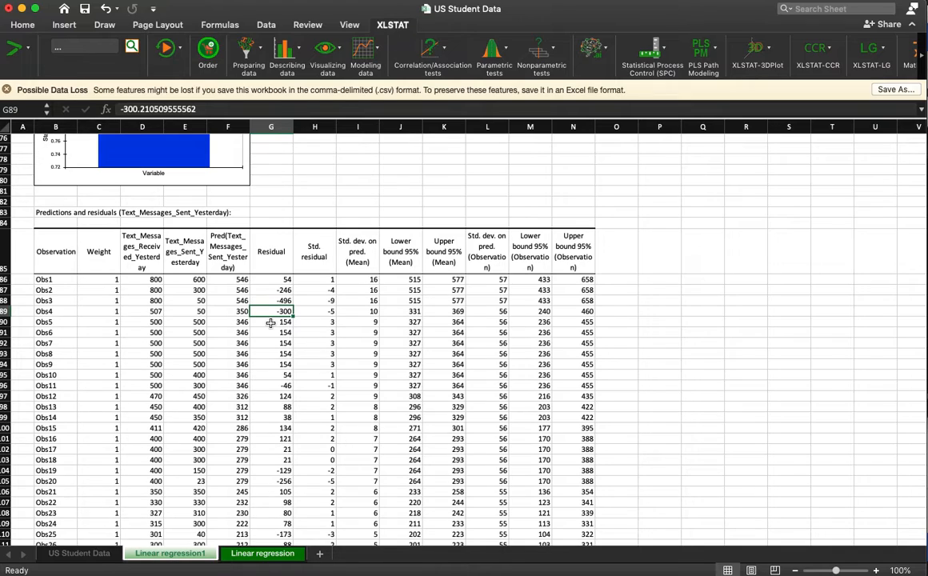
Review the Residual column through its last observation and return to the summary statistics at the start of the output.
{"action": "scroll", "coordinate": [272, 320], "scroll_direction": "down", "scroll_amount": 10}
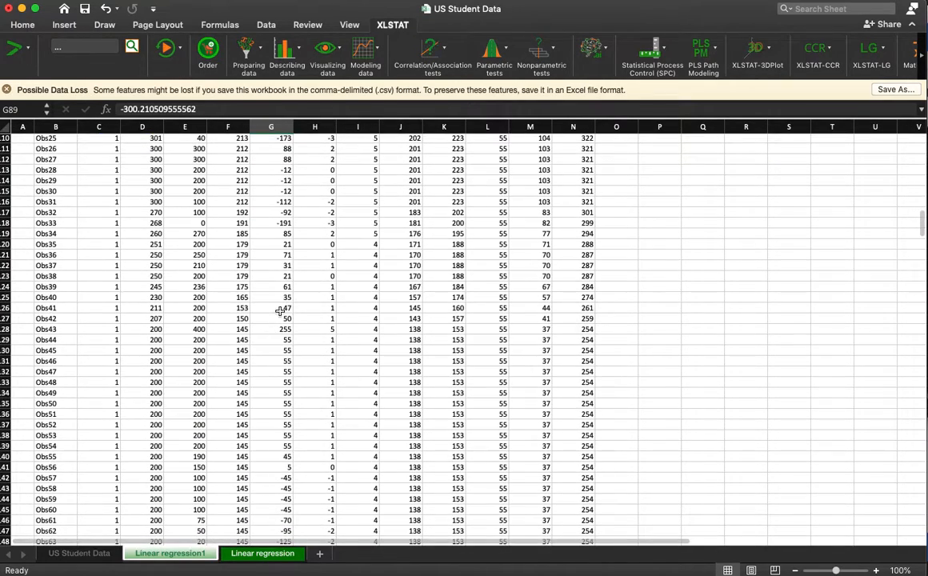
{"action": "left_click", "coordinate": [279, 309]}
{"action": "key", "text": "ctrl+Down"}
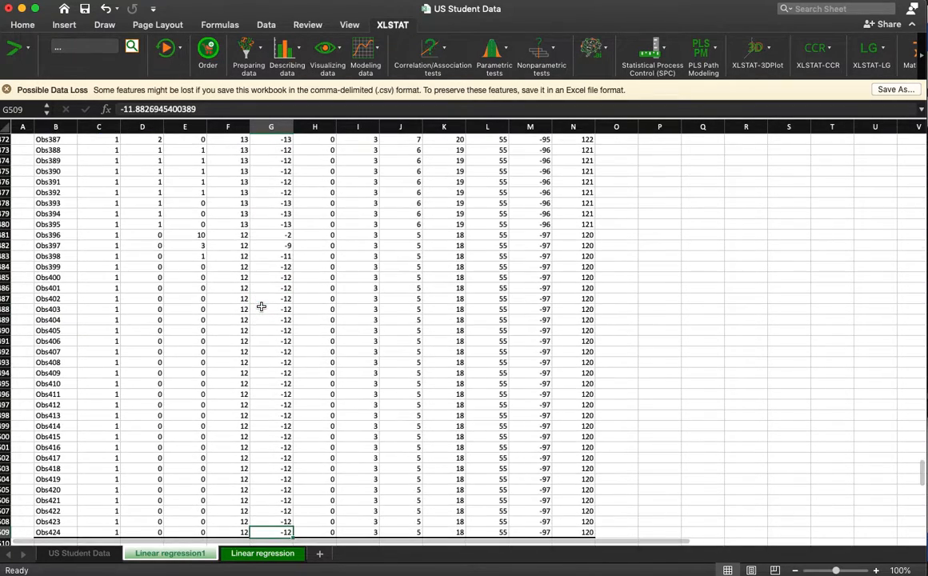
{"action": "key", "text": "ctrl+Up"}
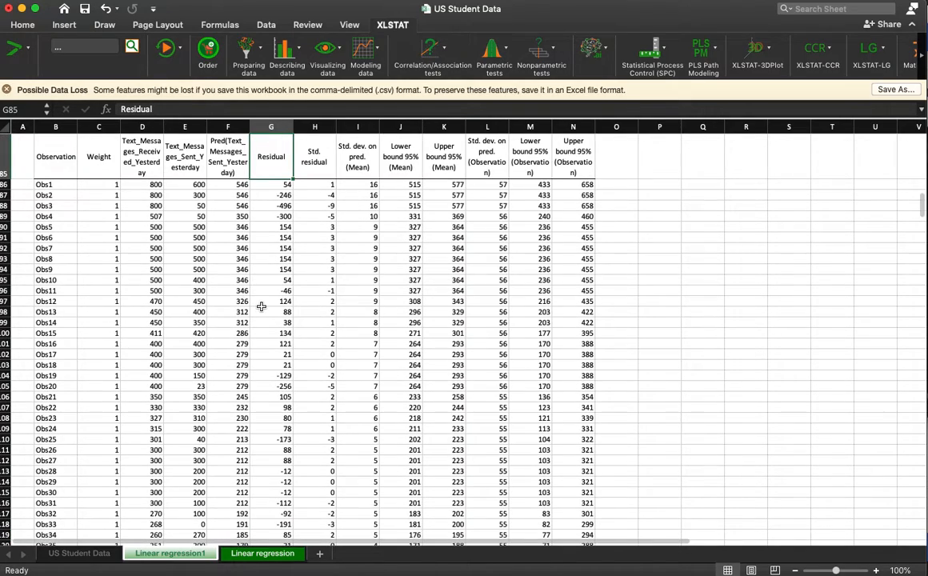
{"action": "scroll", "coordinate": [392, 244], "scroll_direction": "up", "scroll_amount": 20}
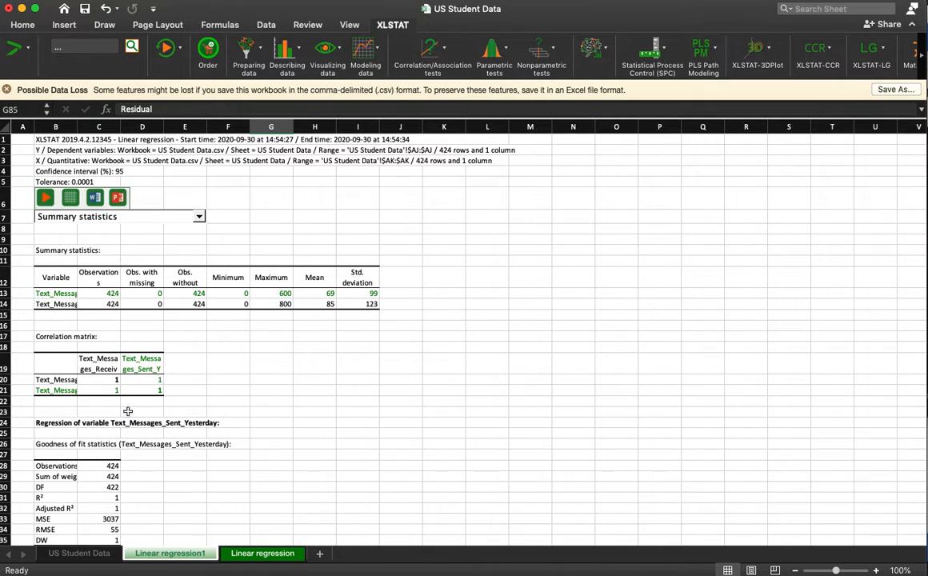
Open the Regression tool of Data Analysis on the US Student Data sheet.
{"action": "left_click", "coordinate": [95, 554]}
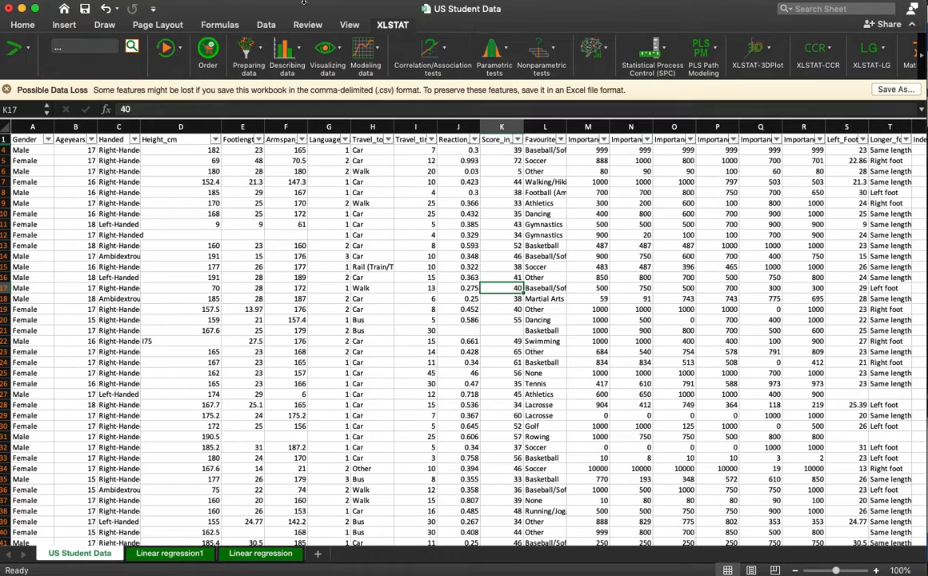
{"action": "left_click", "coordinate": [267, 25]}
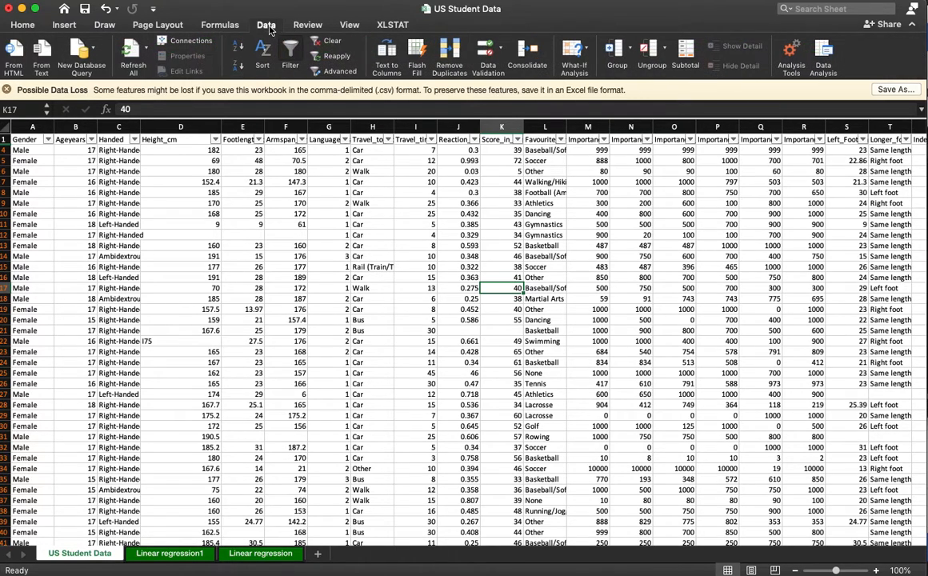
{"action": "left_click", "coordinate": [826, 48]}
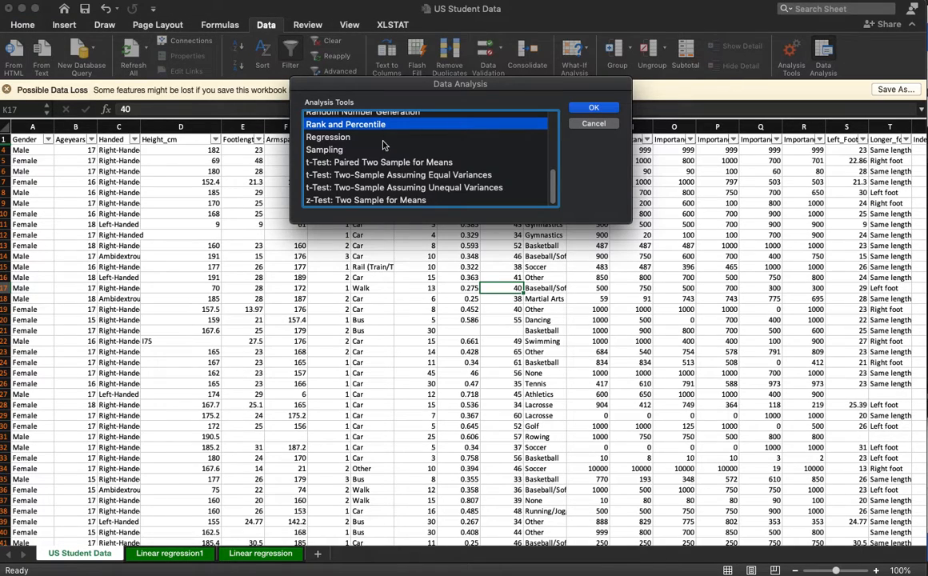
{"action": "left_click", "coordinate": [346, 138]}
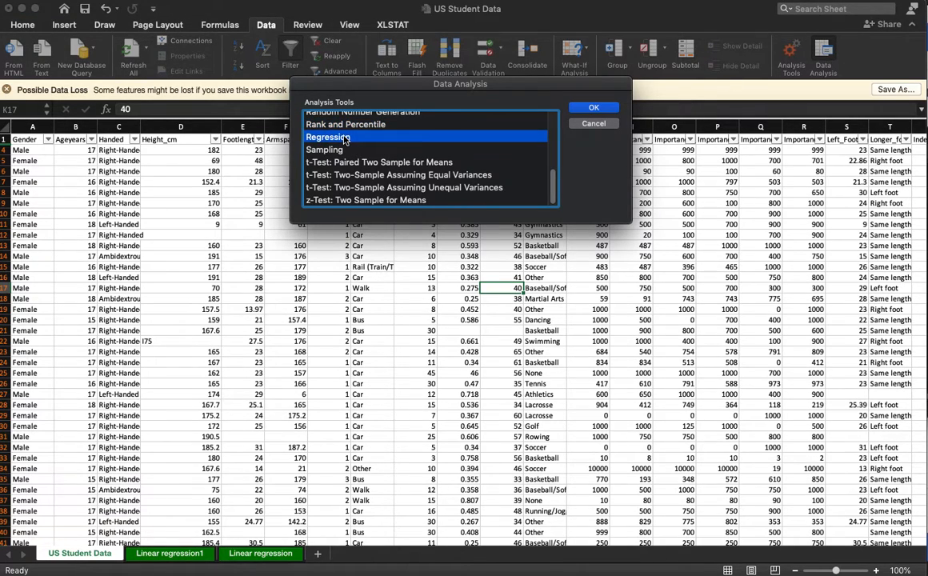
{"action": "left_click", "coordinate": [594, 108]}
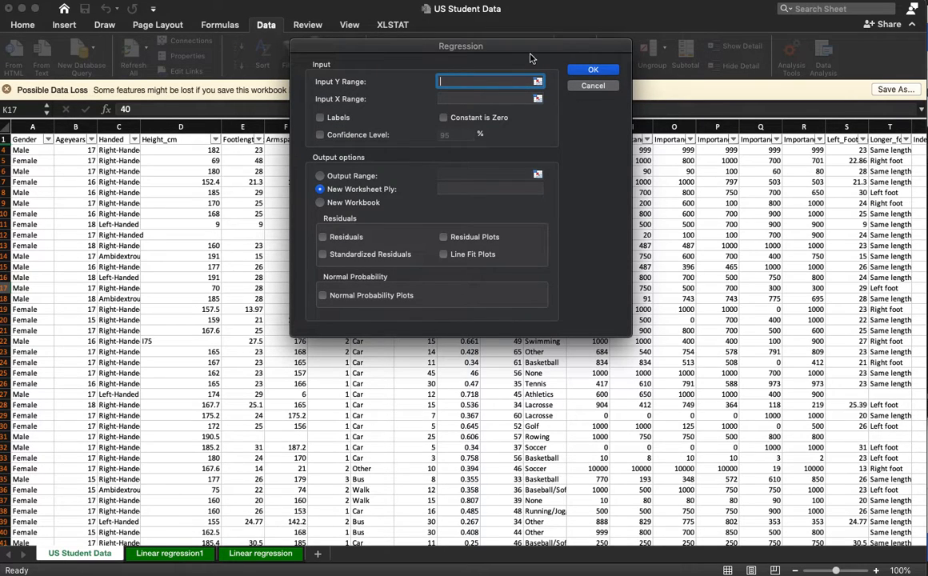
Set the regression's Input Y Range to the entire texts sent column, $AJ:$AJ.
{"action": "left_click_drag", "start_coordinate": [532, 58], "coordinate": [759, 178]}
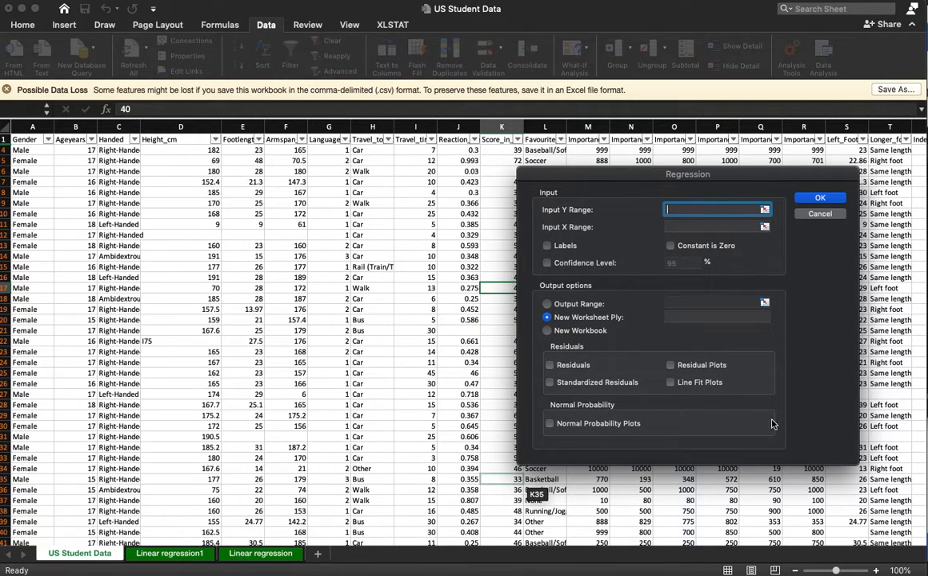
{"action": "left_click", "coordinate": [765, 209]}
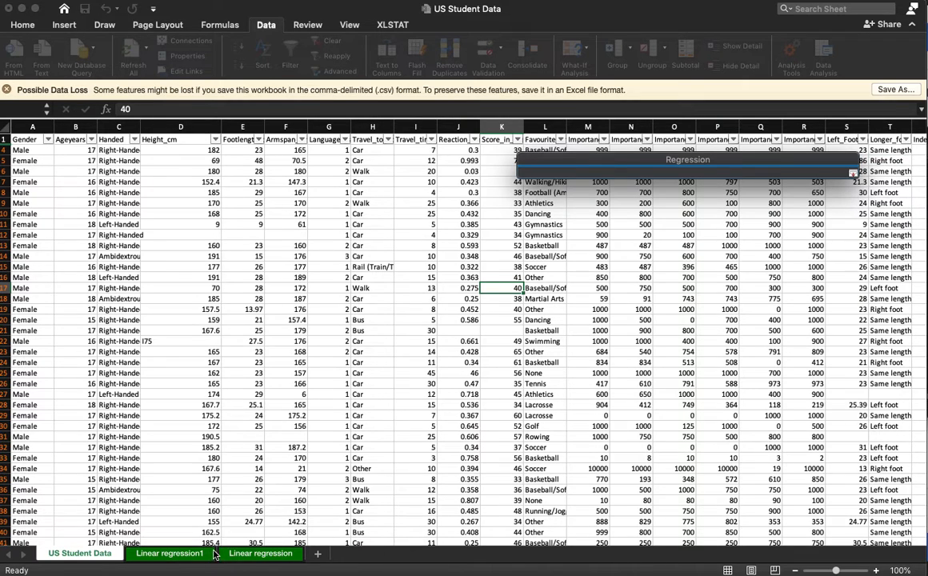
{"action": "left_click", "coordinate": [830, 328]}
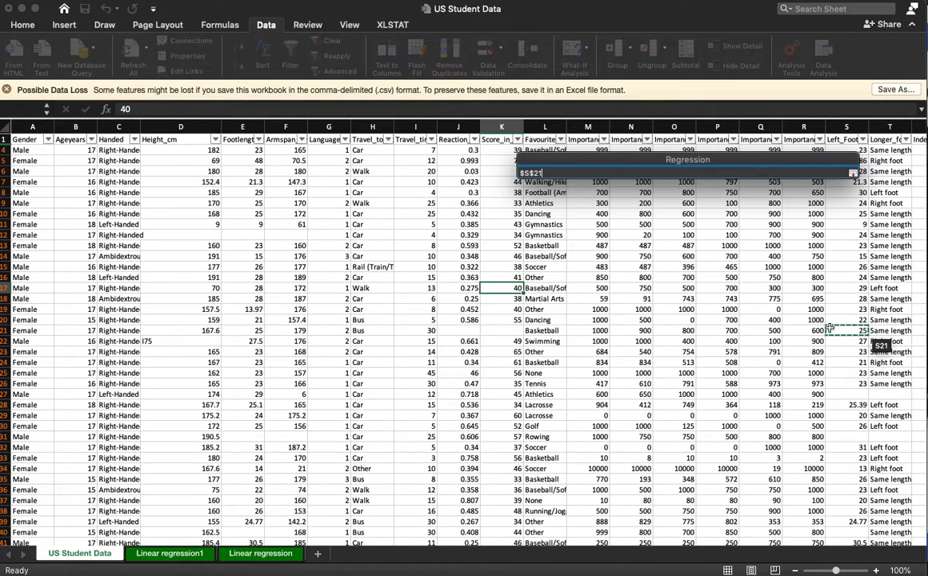
{"action": "key", "text": "Right"}
{"action": "key", "text": "Right"}
{"action": "key", "text": "Right"}
{"action": "key", "text": "Right"}
{"action": "key", "text": "Right"}
{"action": "key", "text": "Right"}
{"action": "key", "text": "Right"}
{"action": "key", "text": "Right"}
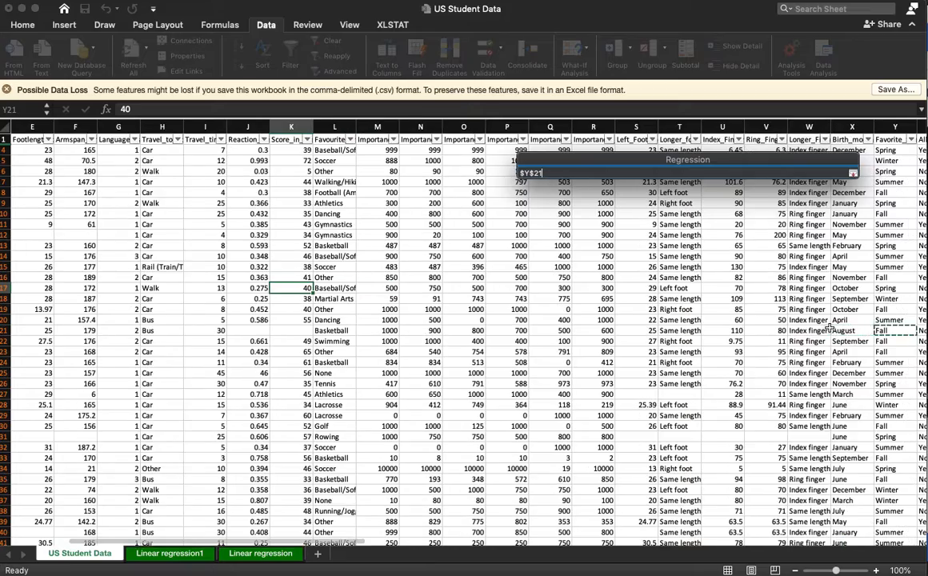
{"action": "key", "text": "Right"}
{"action": "key", "text": "Right"}
{"action": "key", "text": "Right"}
{"action": "key", "text": "Right"}
{"action": "key", "text": "Right"}
{"action": "key", "text": "Right"}
{"action": "key", "text": "Right"}
{"action": "key", "text": "Right"}
{"action": "key", "text": "Right"}
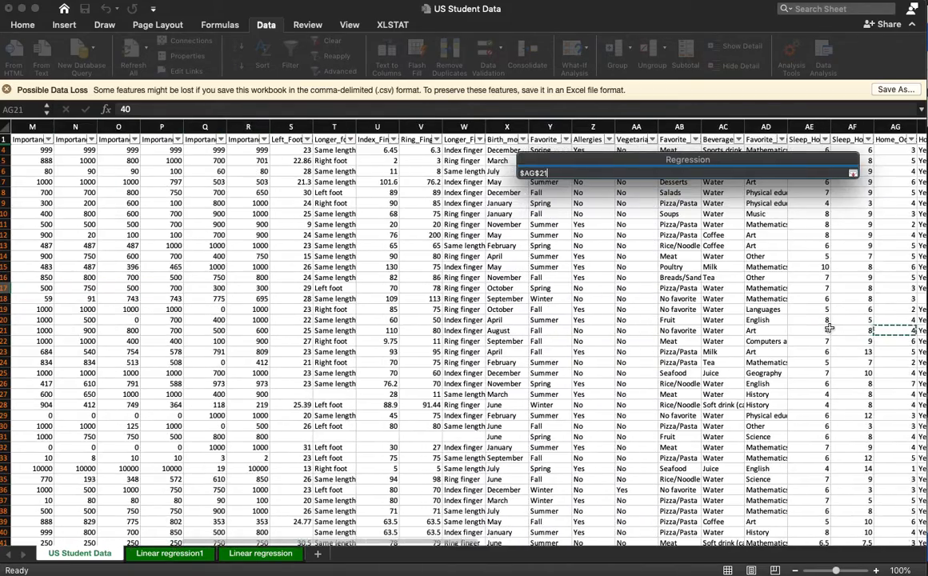
{"action": "key", "text": "Right"}
{"action": "key", "text": "Right"}
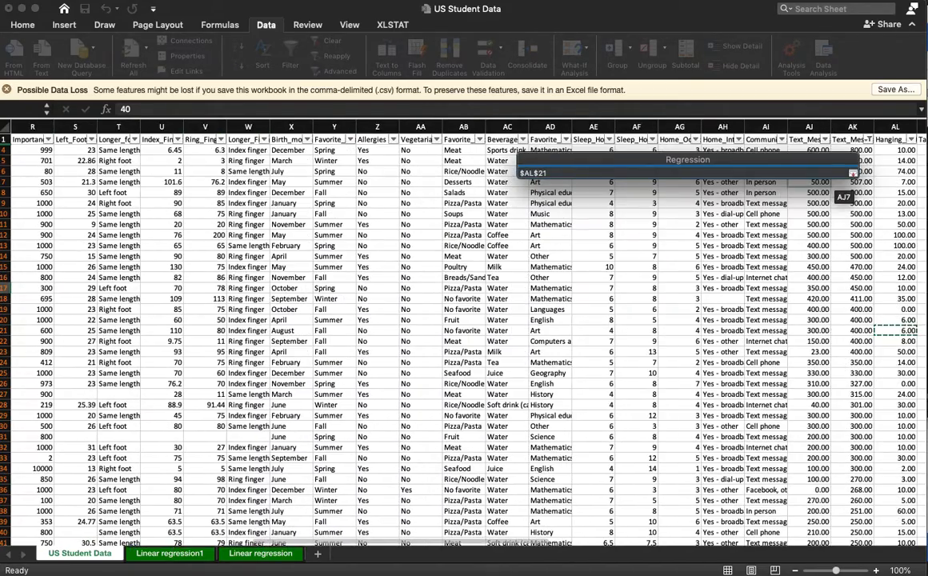
{"action": "left_click", "coordinate": [809, 124]}
{"action": "key", "text": "Return"}
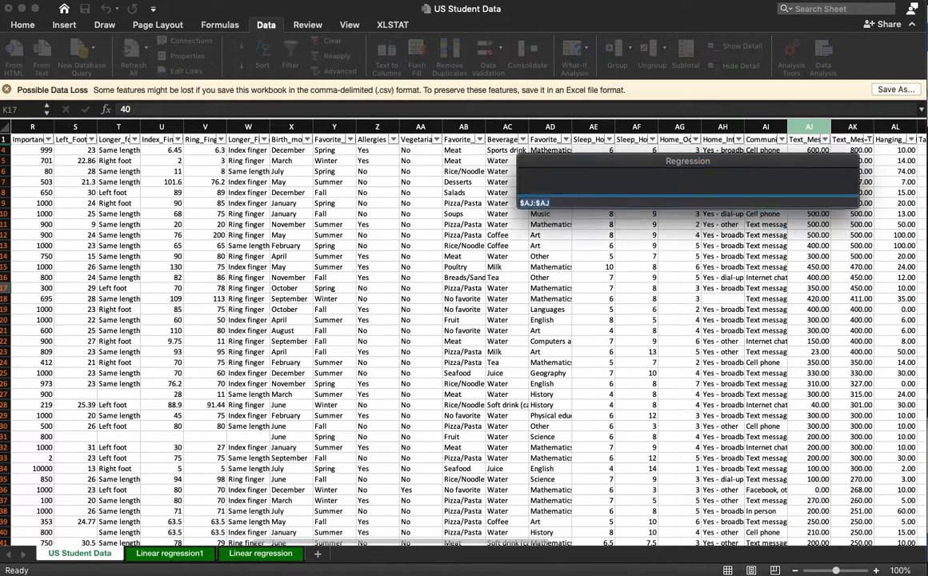
Set the Input X Range to the entire texts received column, $AK:$AK, and enable the 95% confidence level.
{"action": "left_click", "coordinate": [692, 226]}
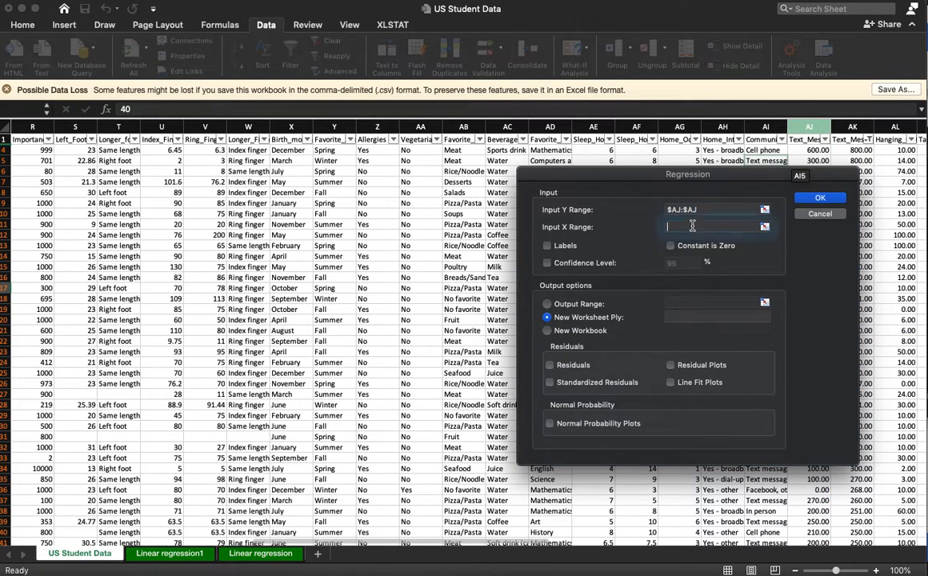
{"action": "left_click", "coordinate": [852, 127]}
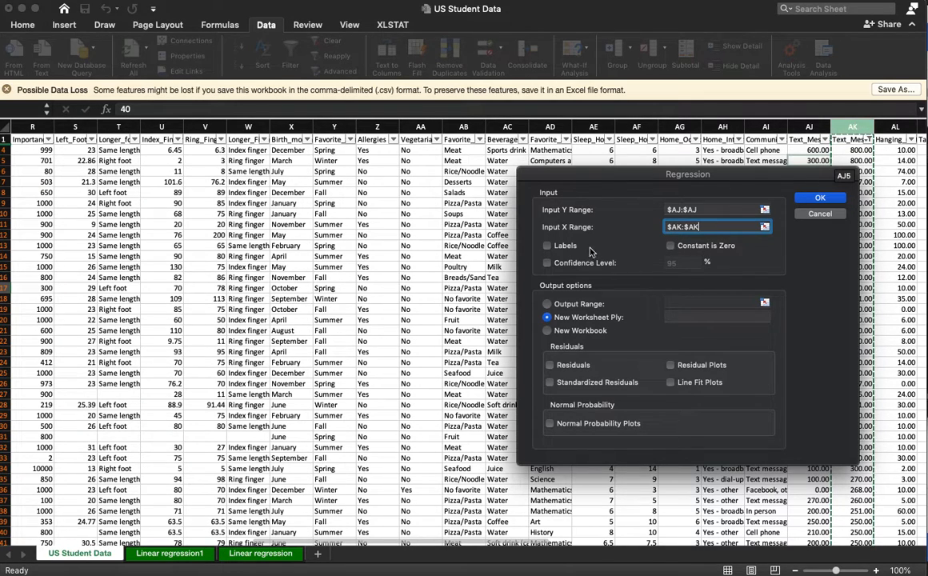
{"action": "left_click", "coordinate": [570, 261]}
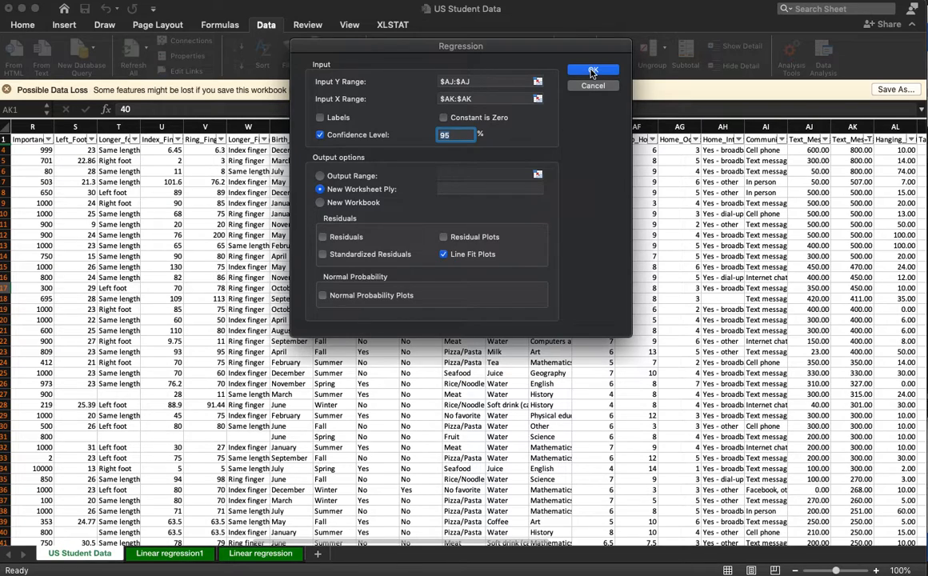
Try to run the regression with line fit plots to a new worksheet, and retry it with Labels enabled.
{"action": "left_click", "coordinate": [593, 70]}
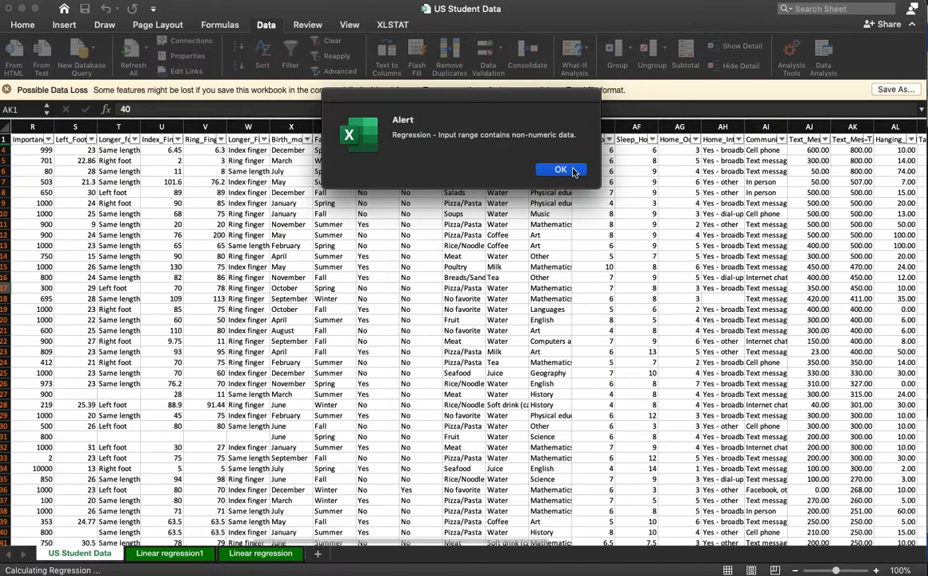
{"action": "left_click", "coordinate": [572, 169]}
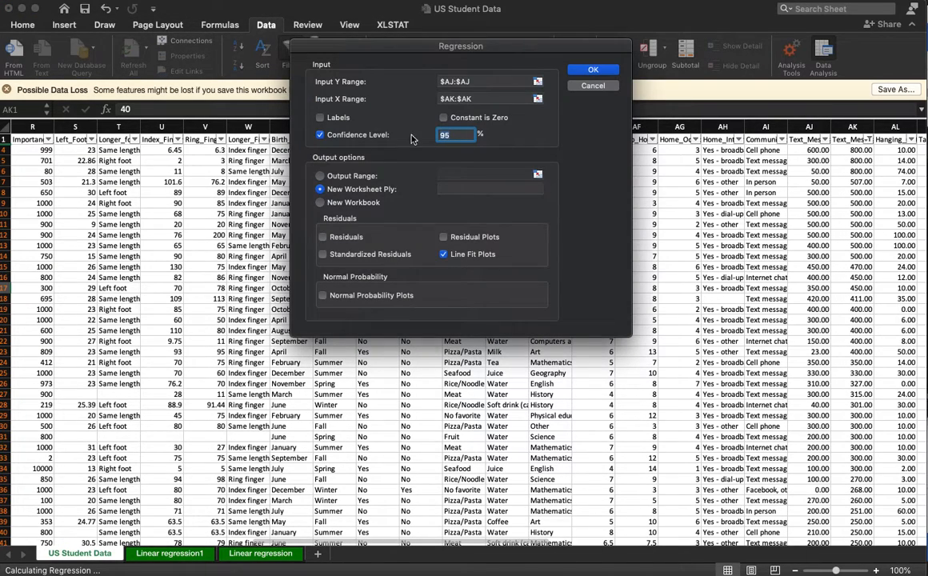
{"action": "left_click", "coordinate": [593, 70]}
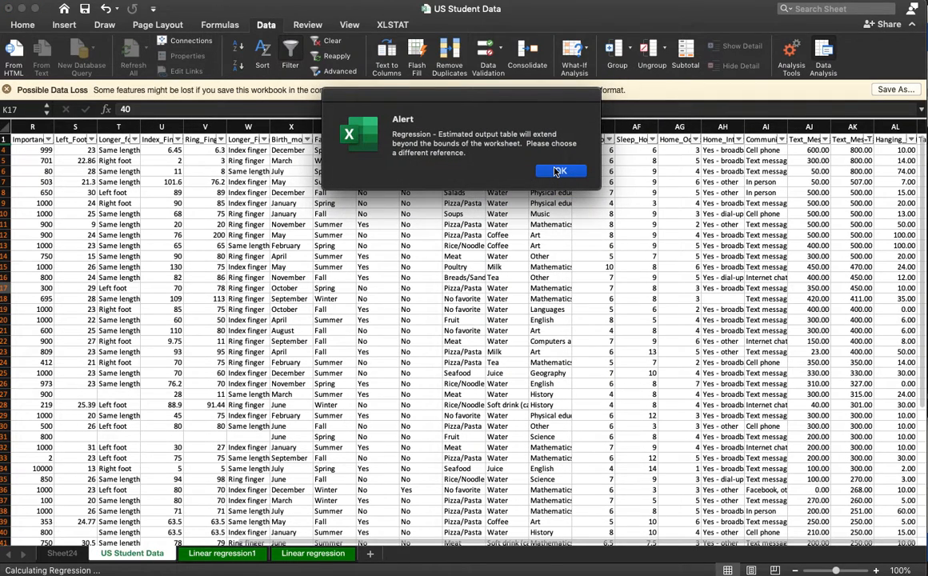
{"action": "left_click", "coordinate": [556, 171]}
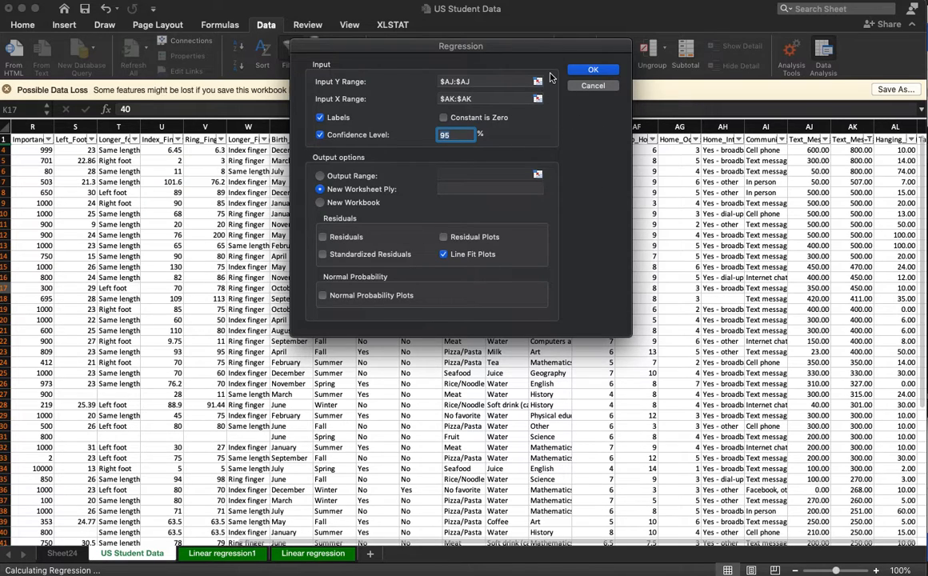
{"action": "left_click", "coordinate": [538, 83]}
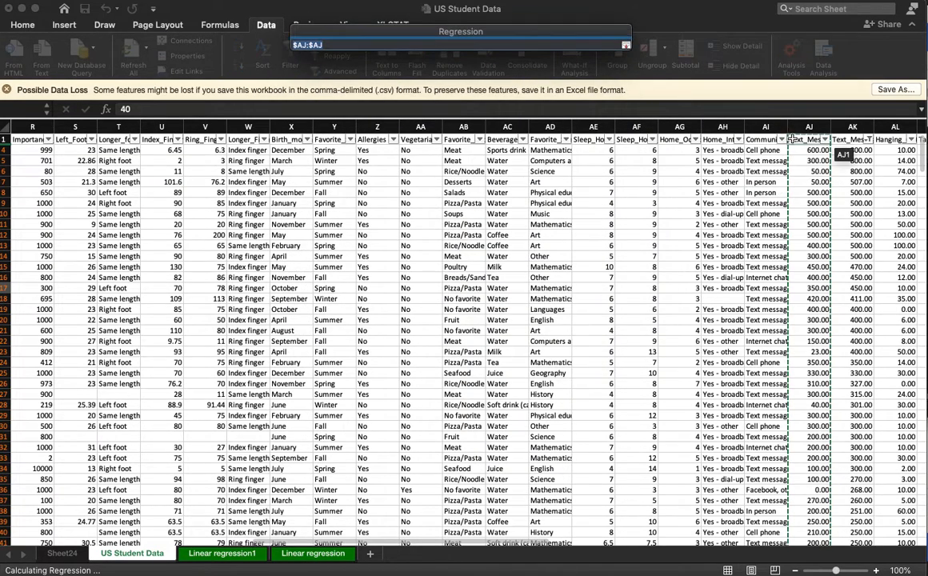
{"action": "left_click", "coordinate": [799, 142]}
{"action": "left_click_drag", "start_coordinate": [798, 143], "coordinate": [816, 507]}
{"action": "key", "text": "Return"}
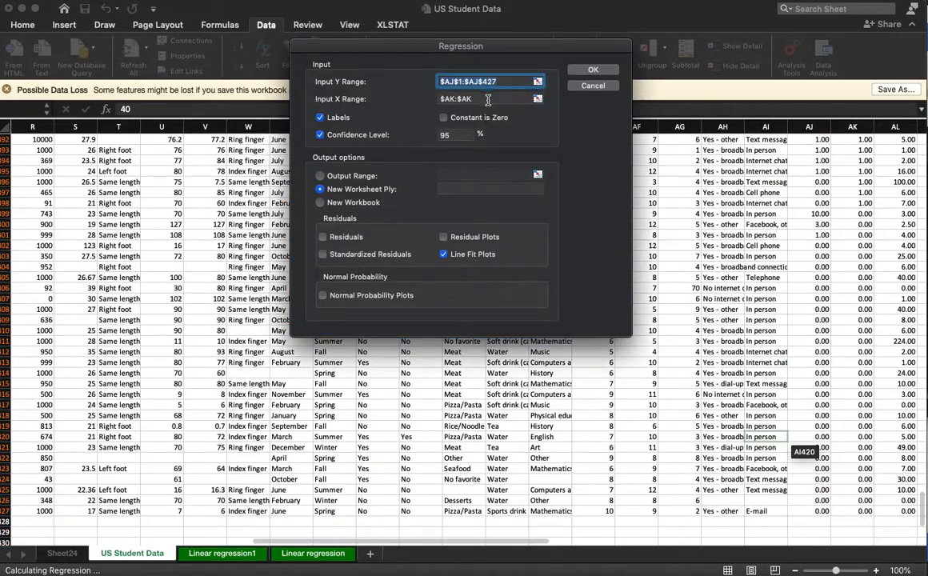
{"action": "left_click_drag", "start_coordinate": [489, 99], "coordinate": [437, 88]}
{"action": "key", "text": "BackSpace"}
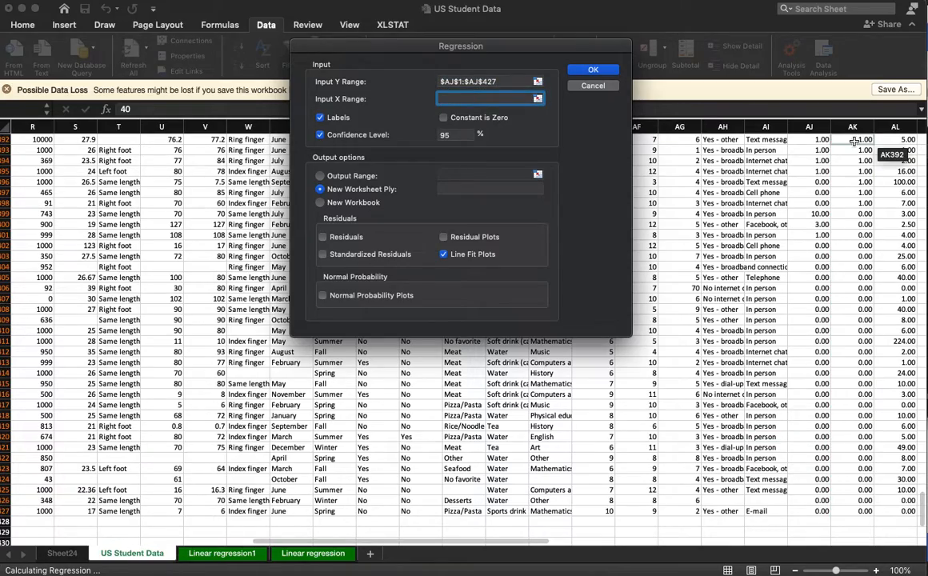
{"action": "scroll", "coordinate": [855, 200], "scroll_direction": "down", "scroll_amount": 5}
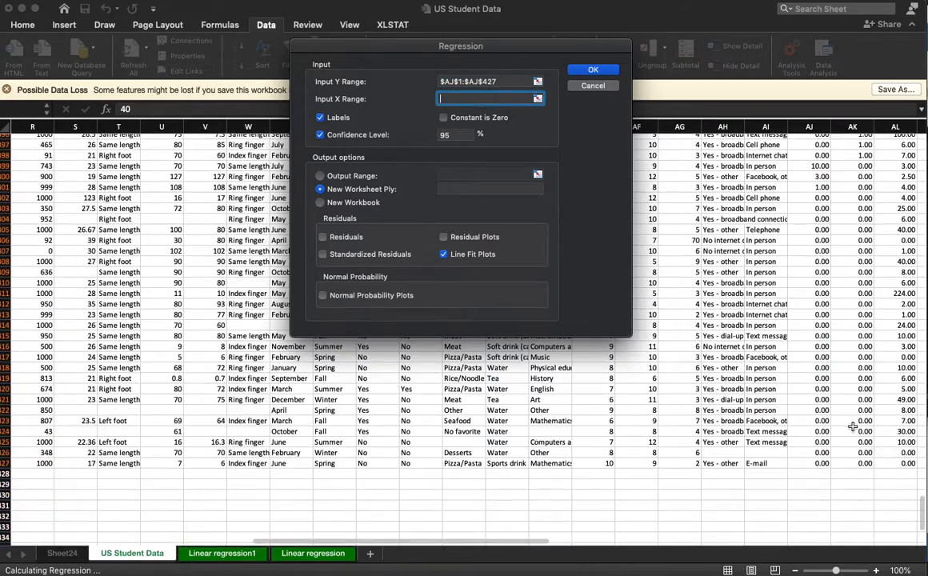
{"action": "left_click_drag", "start_coordinate": [858, 464], "coordinate": [856, 150]}
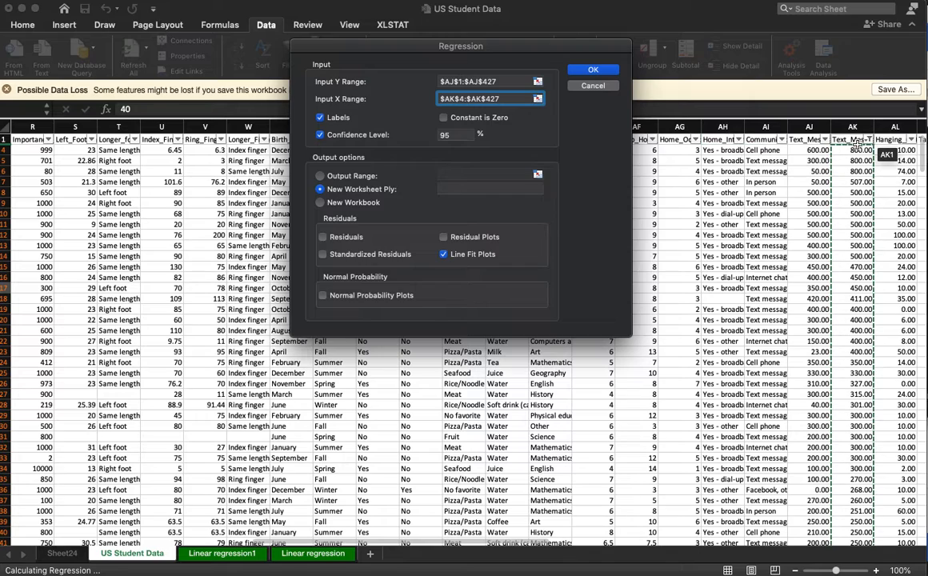
{"action": "left_click", "coordinate": [870, 141]}
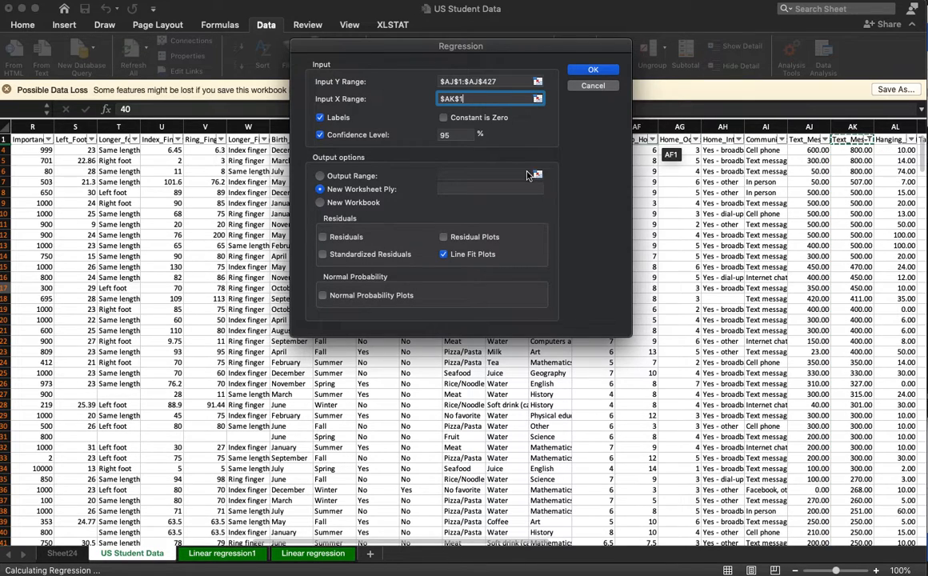
{"action": "key", "text": "Escape"}
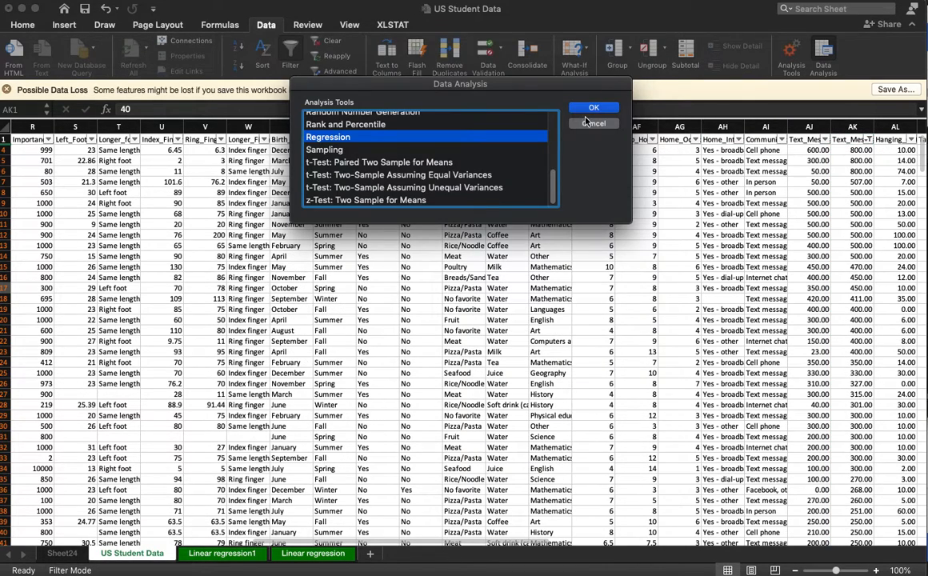
{"action": "left_click", "coordinate": [586, 122]}
Remove the filter on the texts received column AK by selecting all of its values.
{"action": "left_click", "coordinate": [867, 140]}
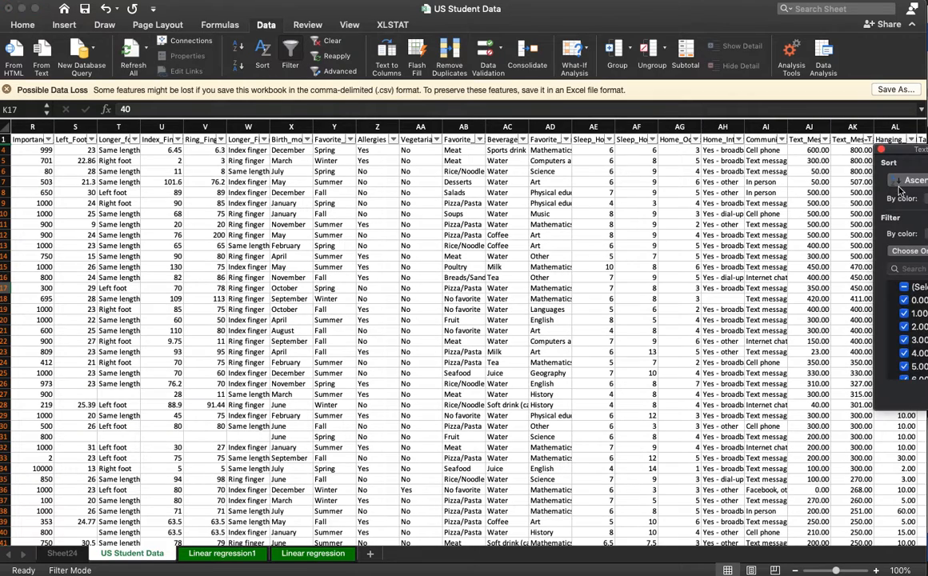
{"action": "left_click", "coordinate": [905, 287]}
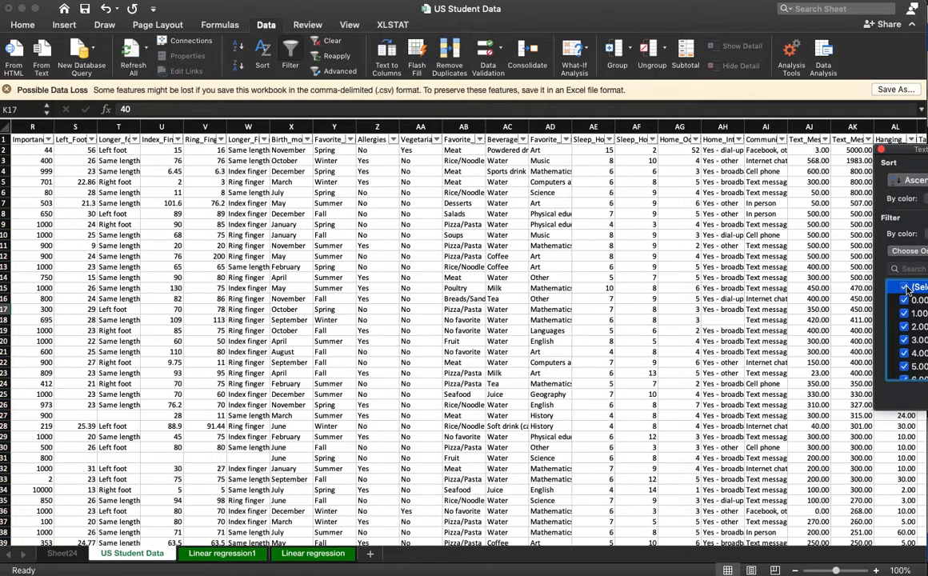
{"action": "left_click", "coordinate": [702, 263]}
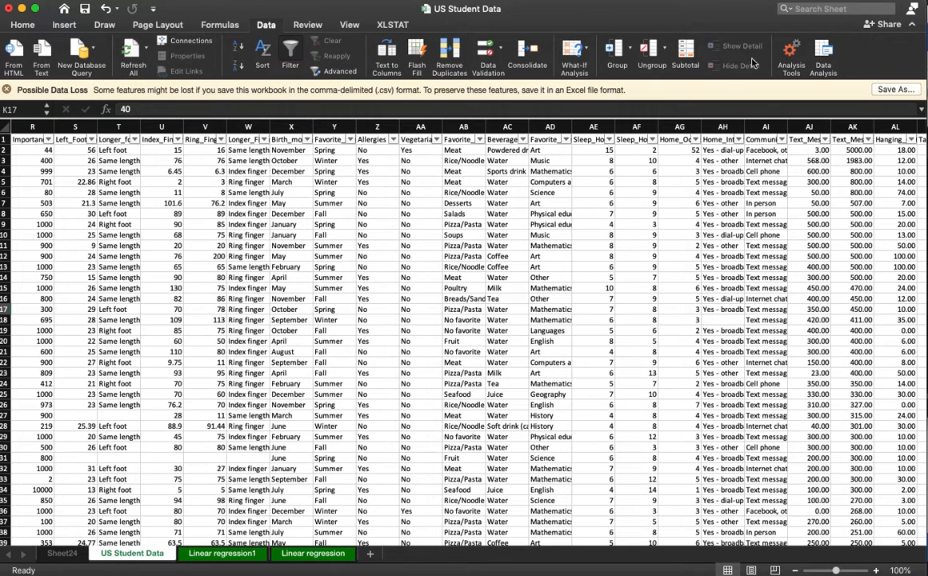
Keep the Analysis ToolPak add-in enabled and retry the regression of column AJ on column AK with line fit plots.
{"action": "left_click", "coordinate": [797, 54]}
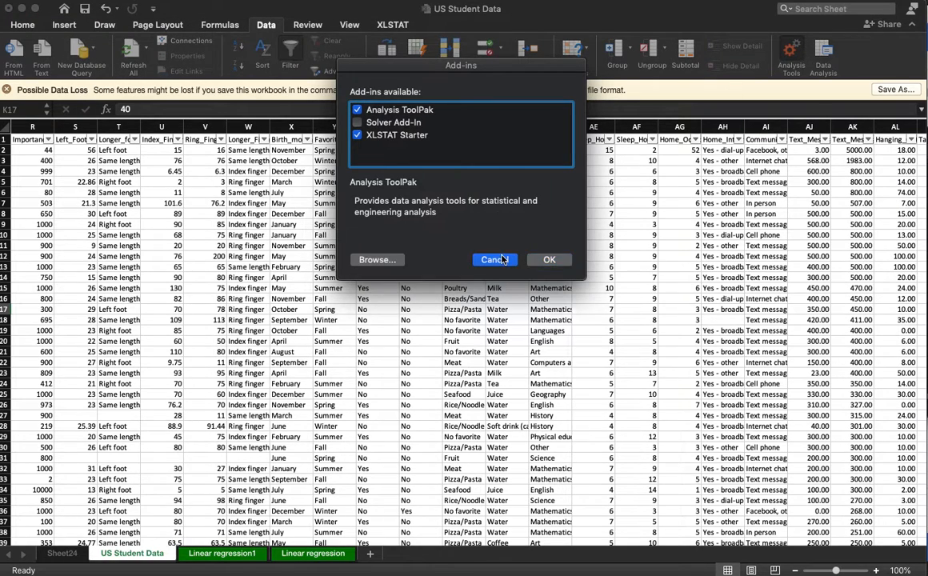
{"action": "left_click", "coordinate": [549, 259]}
{"action": "left_click", "coordinate": [824, 60]}
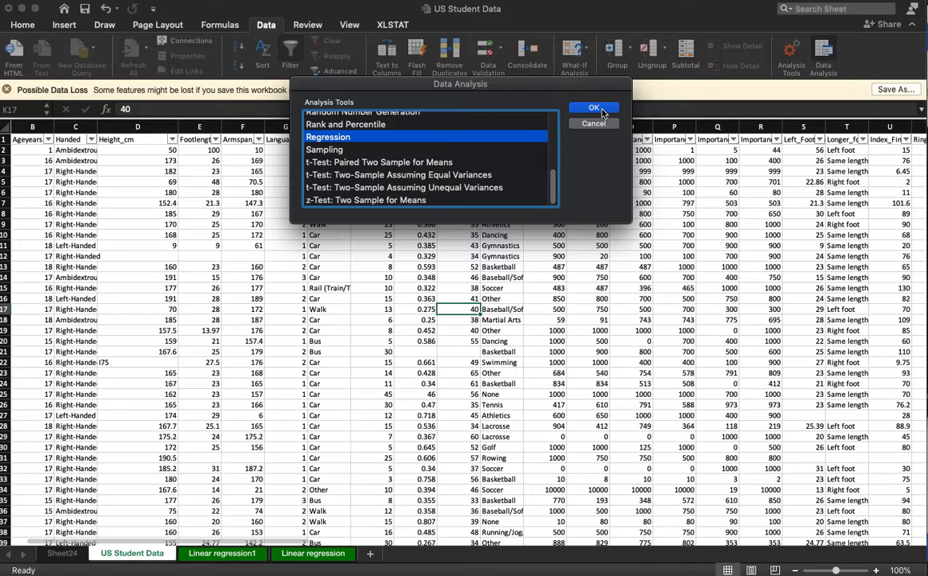
{"action": "left_click", "coordinate": [595, 109]}
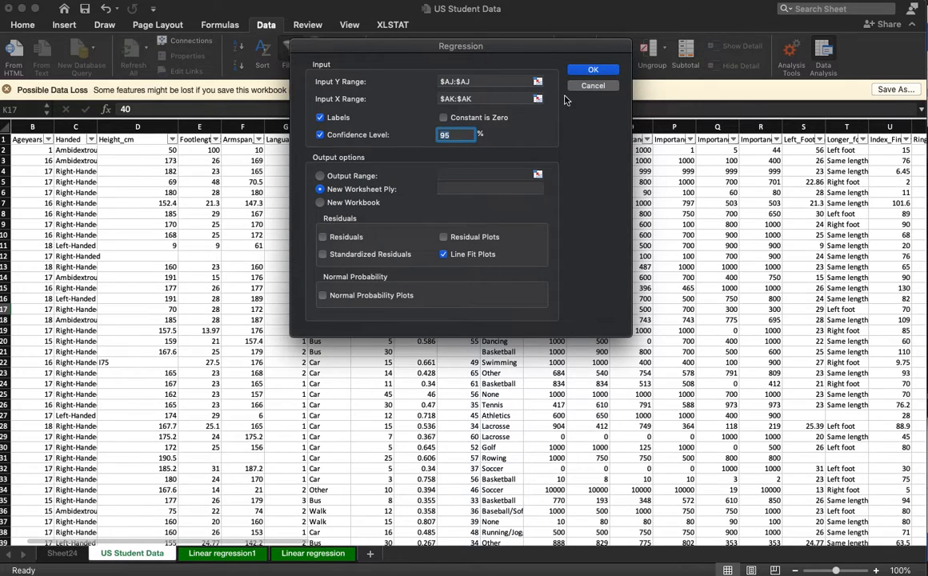
{"action": "left_click", "coordinate": [591, 72]}
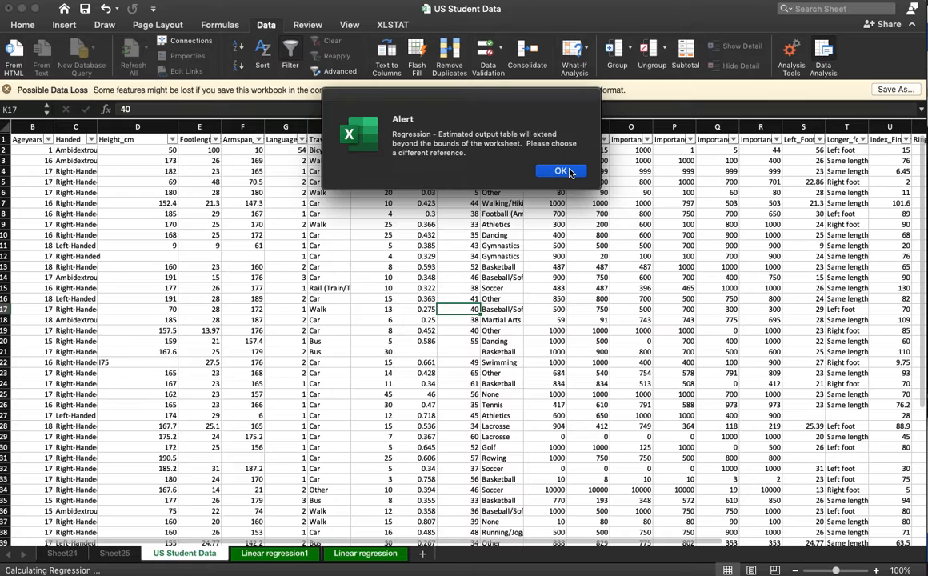
{"action": "left_click", "coordinate": [562, 171]}
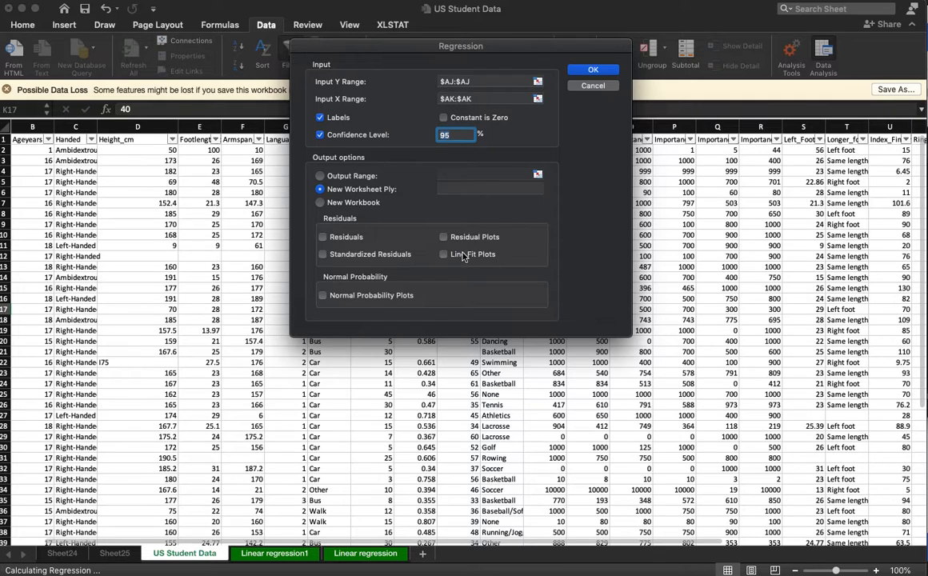
Try to run the regression without line fit plots, and leave the Regression tool.
{"action": "left_click", "coordinate": [588, 70]}
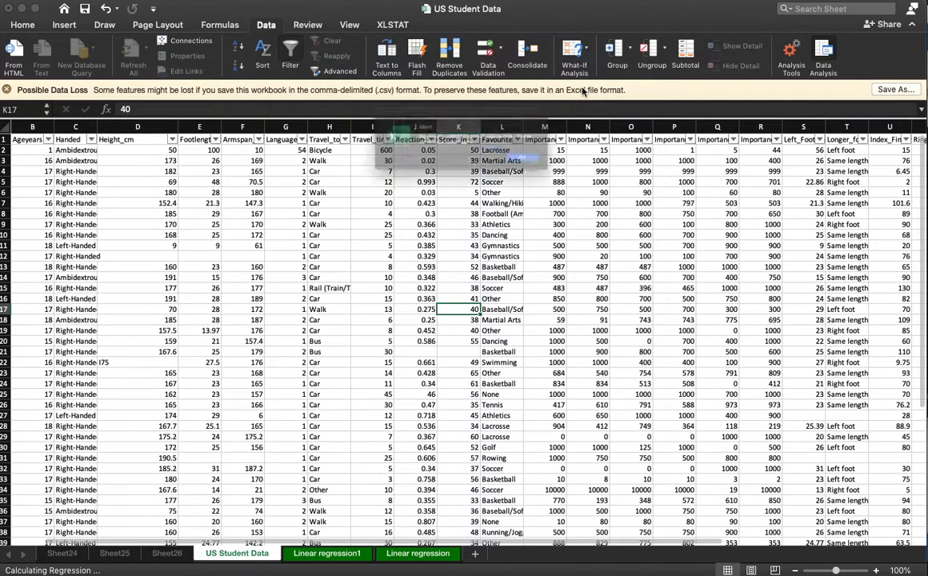
{"action": "left_click", "coordinate": [561, 171]}
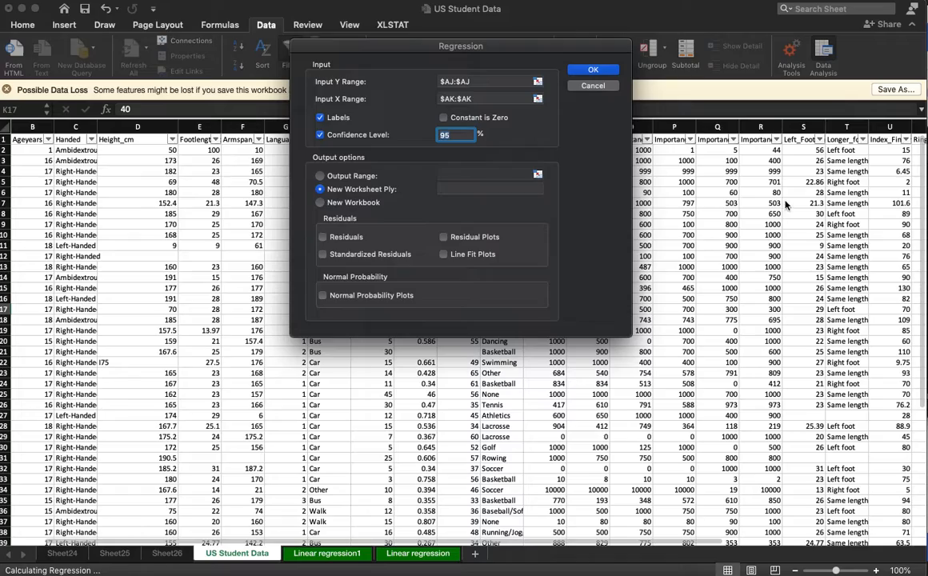
{"action": "left_click", "coordinate": [593, 86]}
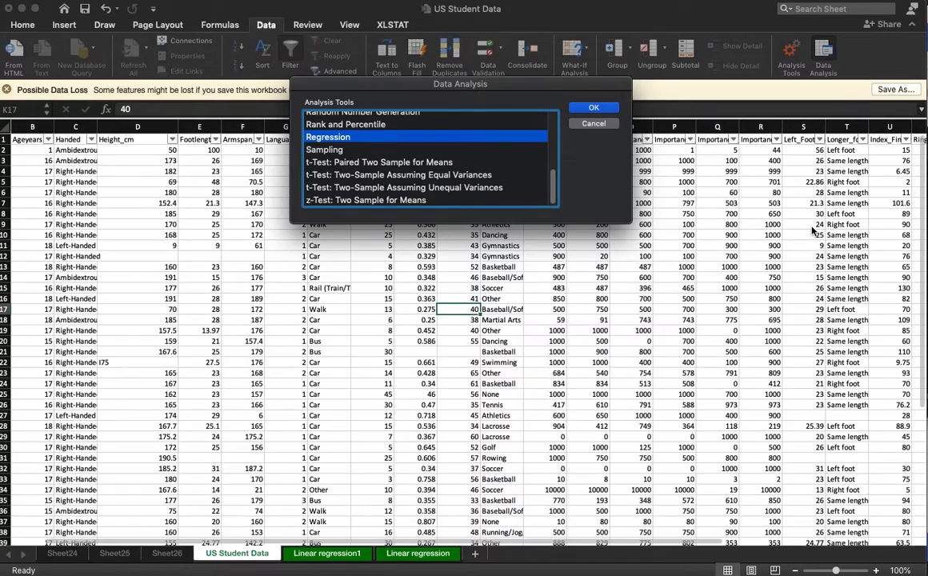
{"action": "left_click", "coordinate": [588, 125]}
Reopen the Regression tool of Data Analysis and place its dialog clear of the text message columns AJ and AK.
{"action": "left_click_drag", "start_coordinate": [846, 257], "coordinate": [868, 247]}
{"action": "left_click", "coordinate": [507, 203]}
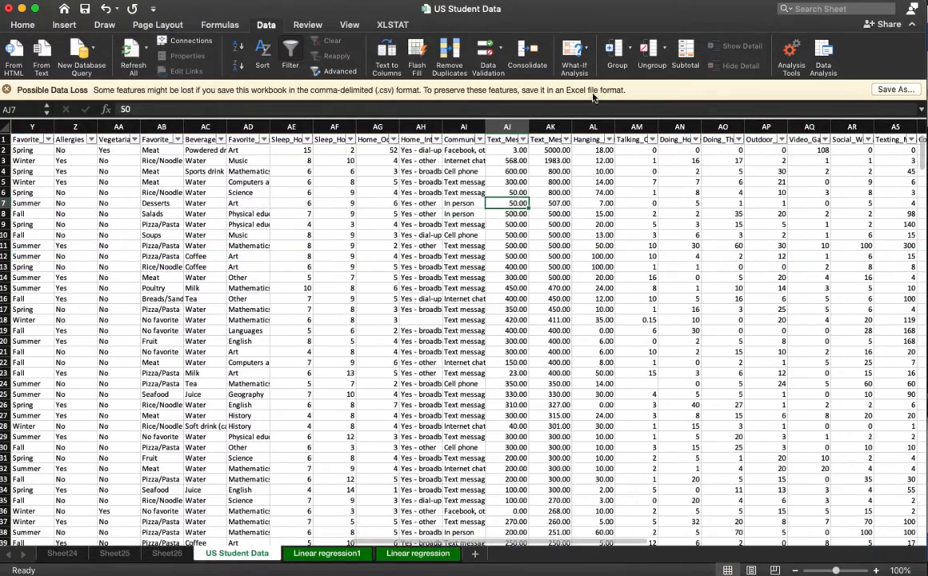
{"action": "left_click", "coordinate": [824, 56]}
{"action": "left_click", "coordinate": [593, 109]}
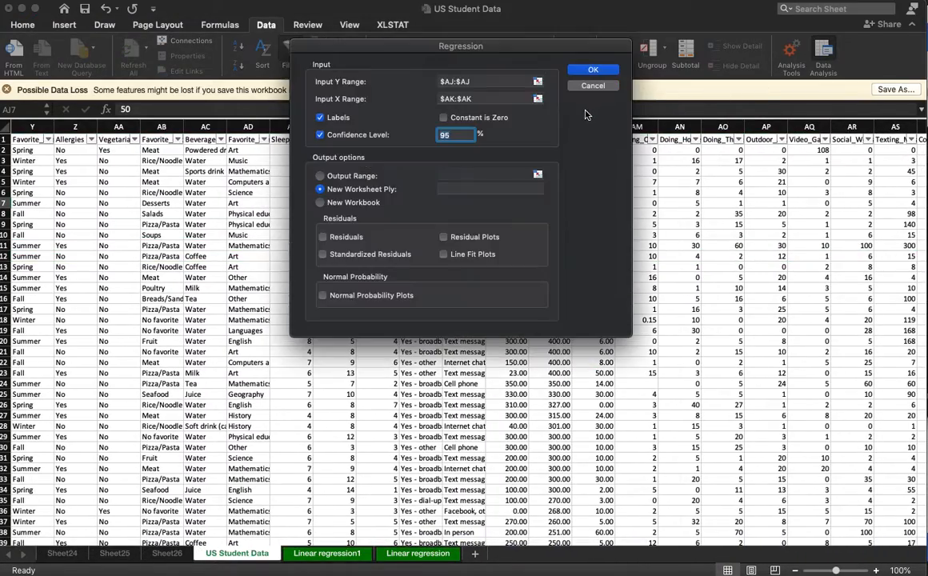
{"action": "left_click_drag", "start_coordinate": [527, 57], "coordinate": [307, 111]}
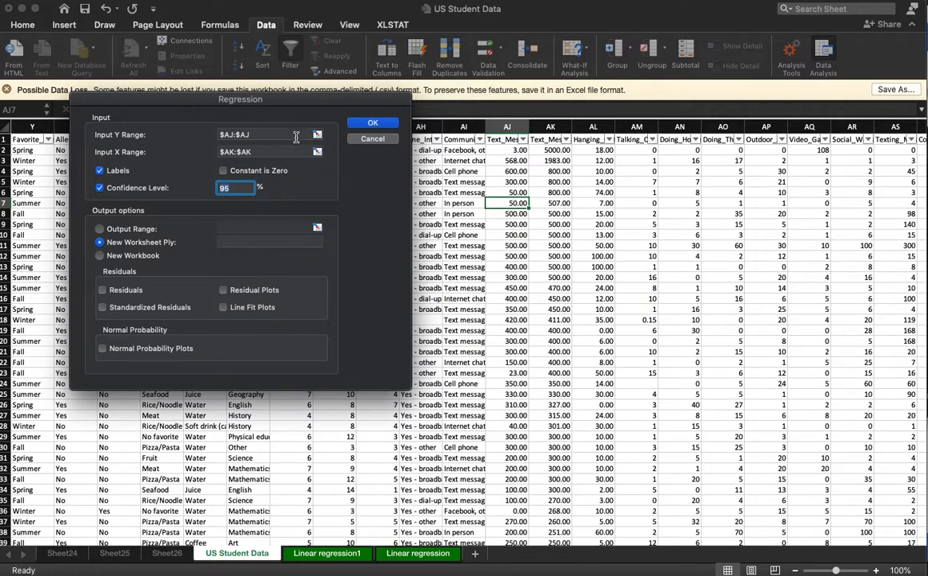
Set the regression's Input Y Range to the sent texts data in $AJ$2:$AJ$427, leaving out the header.
{"action": "left_click", "coordinate": [317, 134]}
{"action": "left_click", "coordinate": [496, 149]}
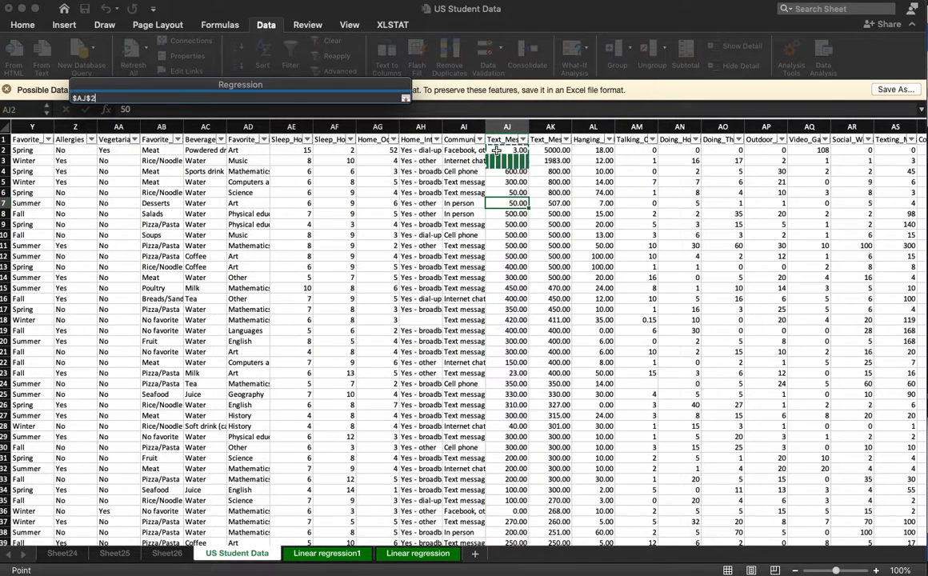
{"action": "key", "text": "super+shift+Down"}
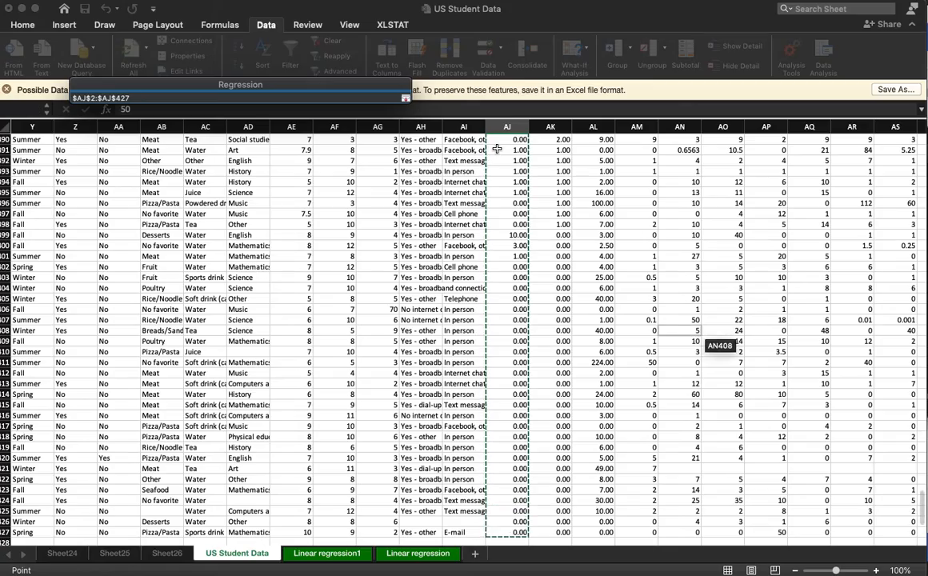
{"action": "key", "text": "Return"}
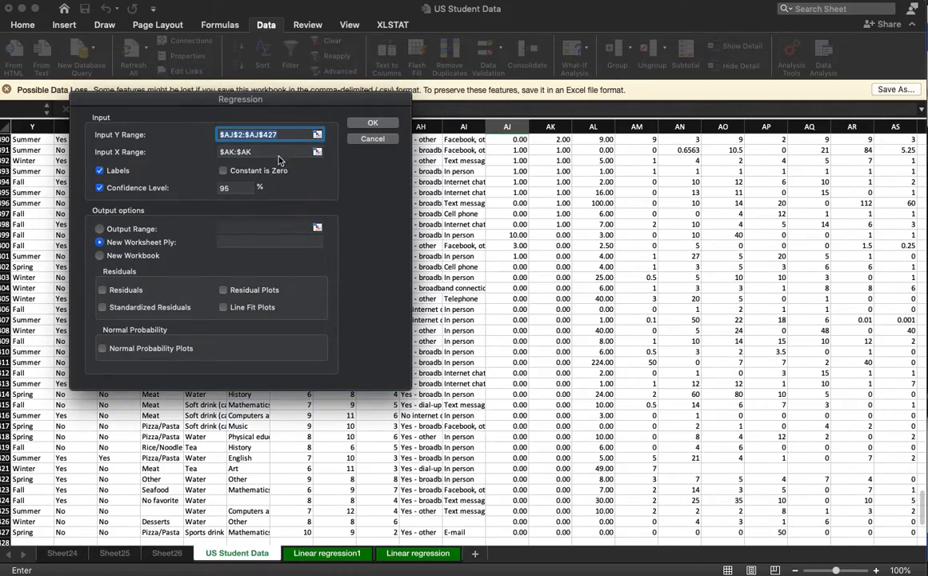
Set the regression's Input X Range to the received texts data in $AK$2:$AK$427.
{"action": "left_click", "coordinate": [317, 151]}
{"action": "scroll", "coordinate": [576, 224], "scroll_direction": "up", "scroll_amount": 10}
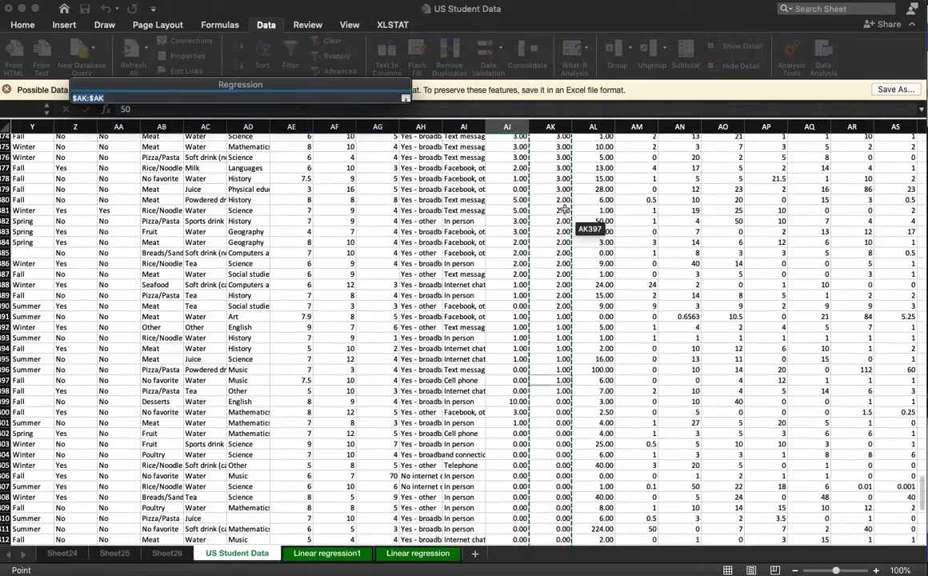
{"action": "scroll", "coordinate": [564, 212], "scroll_direction": "up", "scroll_amount": 20}
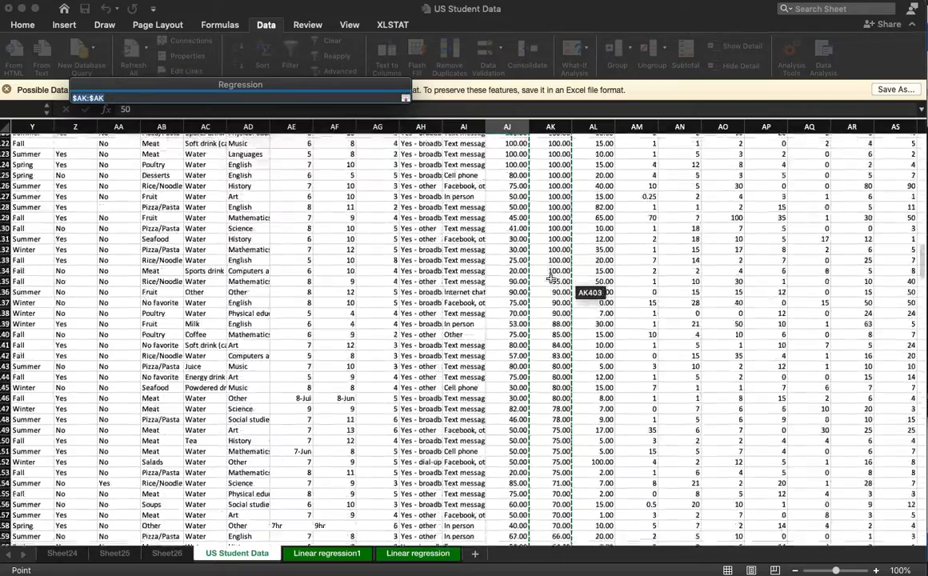
{"action": "scroll", "coordinate": [552, 272], "scroll_direction": "down", "scroll_amount": 10}
{"action": "left_click", "coordinate": [560, 221]}
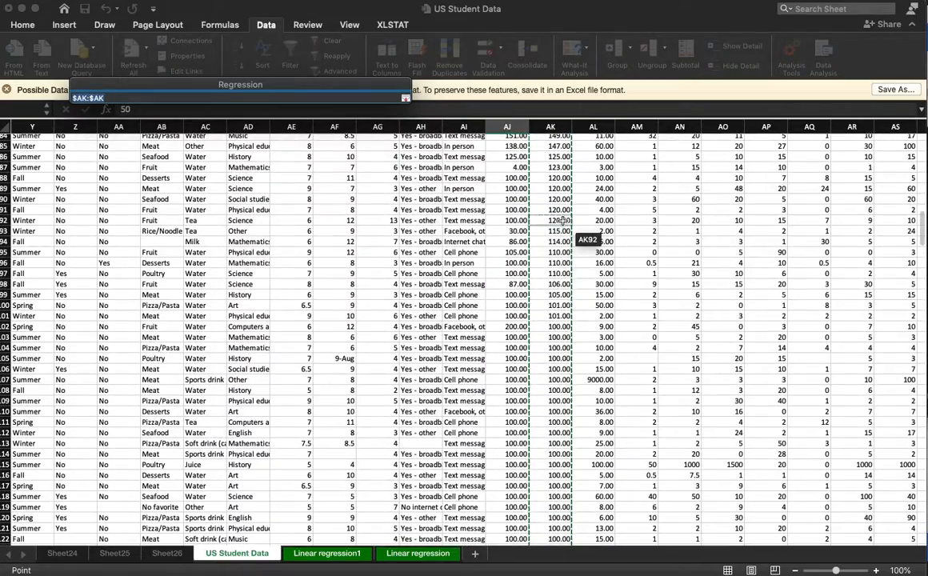
{"action": "key", "text": "ctrl+Up"}
{"action": "key", "text": "ctrl+shift+Down"}
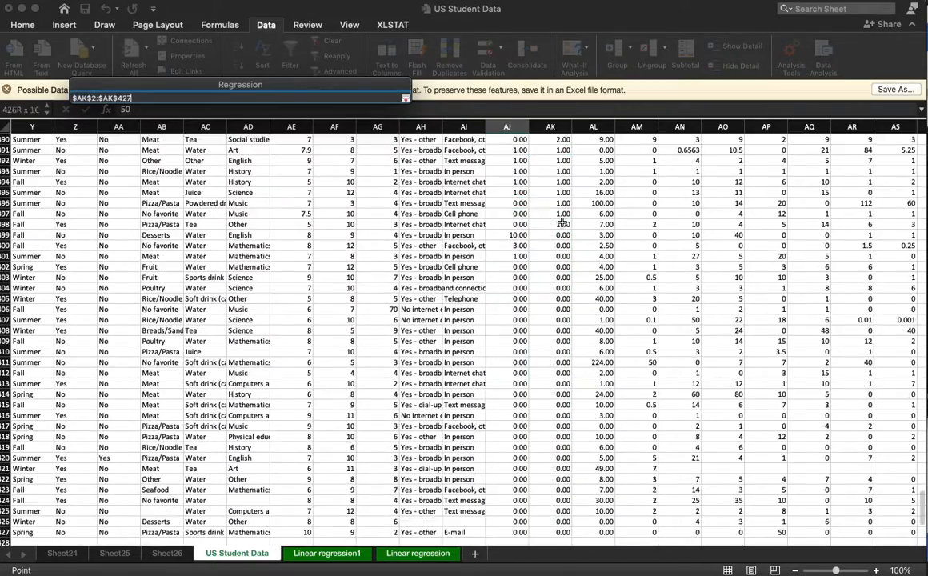
{"action": "key", "text": "Return"}
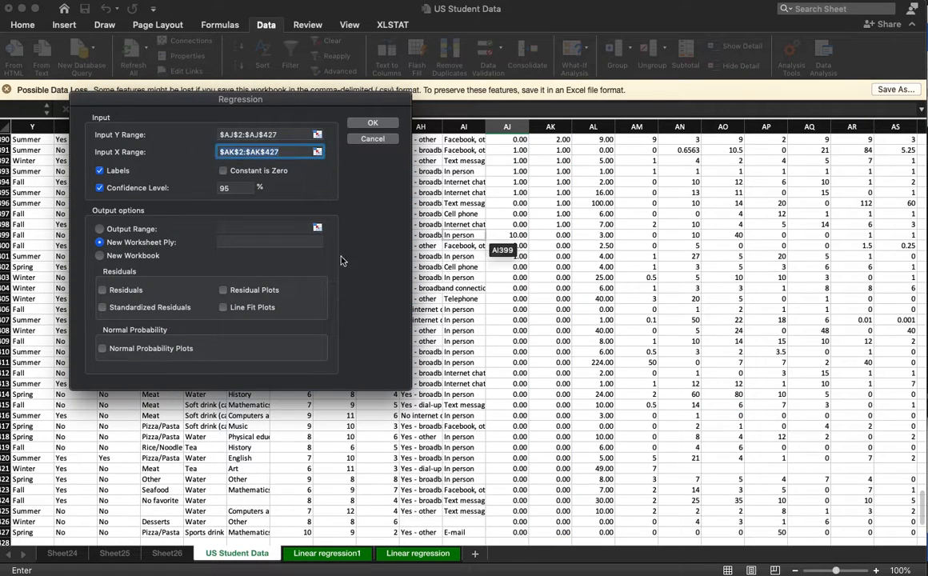
Turn off Labels, run the regression to a new worksheet, and inspect the R Square value in its summary output.
{"action": "left_click", "coordinate": [118, 171]}
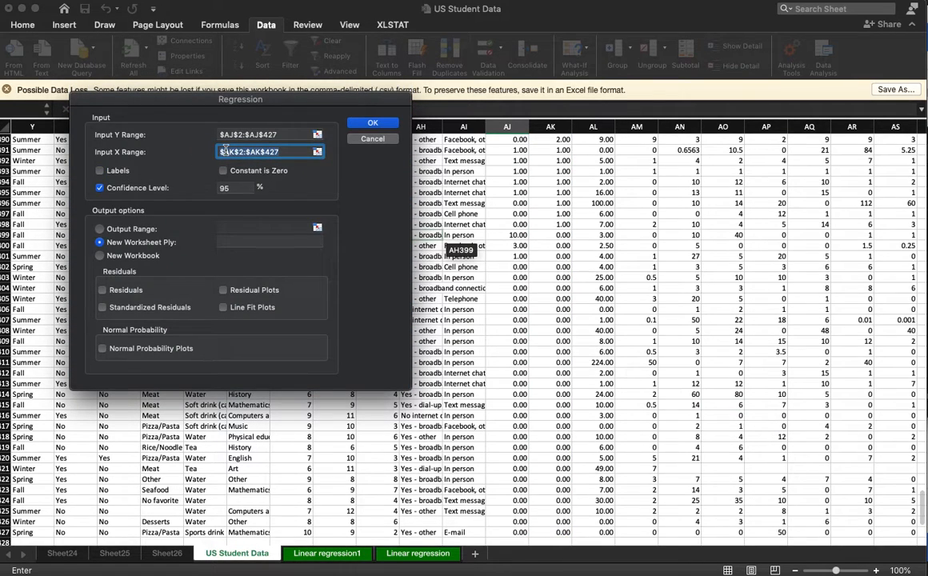
{"action": "left_click", "coordinate": [367, 126]}
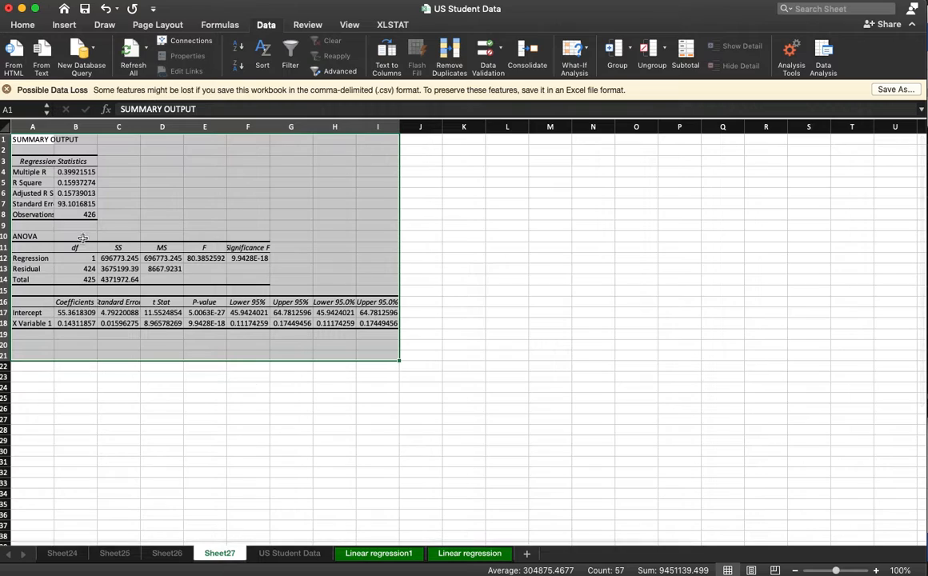
{"action": "left_click", "coordinate": [285, 171]}
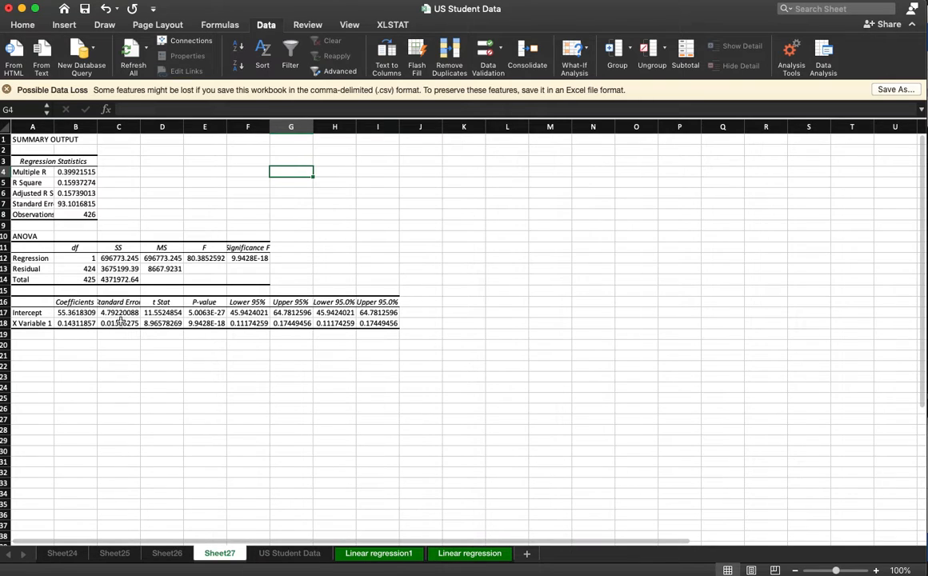
{"action": "scroll", "coordinate": [137, 342], "scroll_direction": "down", "scroll_amount": 1}
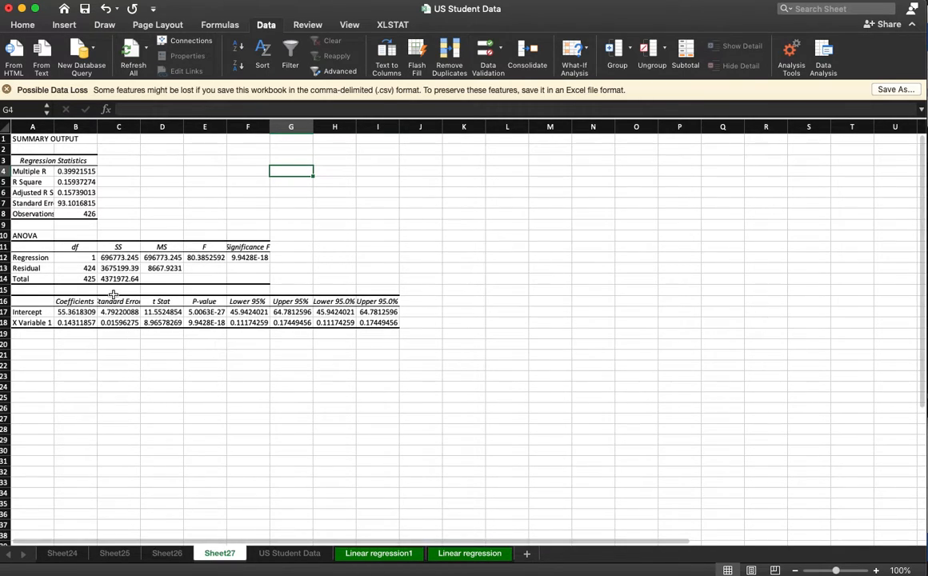
{"action": "left_click", "coordinate": [87, 183]}
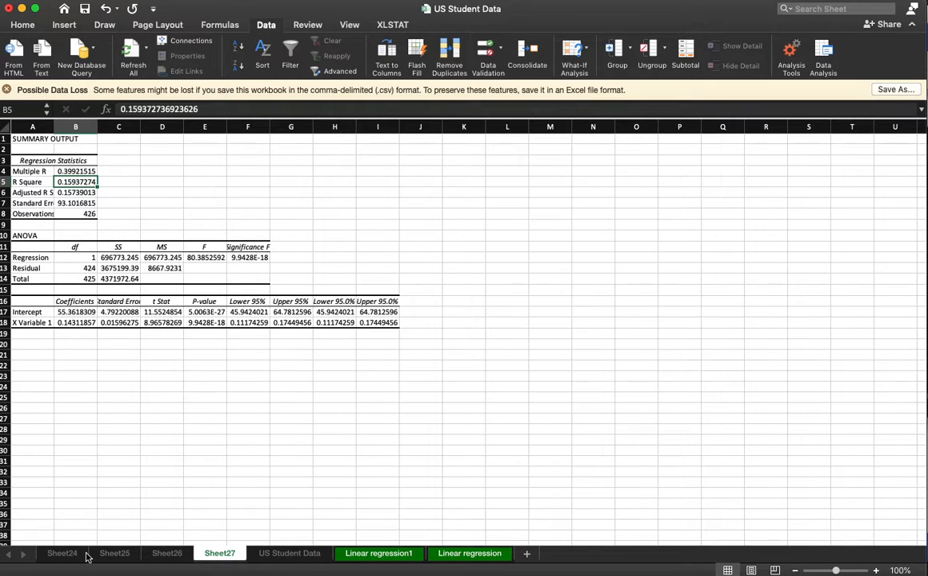
Delete rows 2 and 3, the records with 5000 and 1983 received texts, from the US Student Data sheet.
{"action": "left_click", "coordinate": [285, 554]}
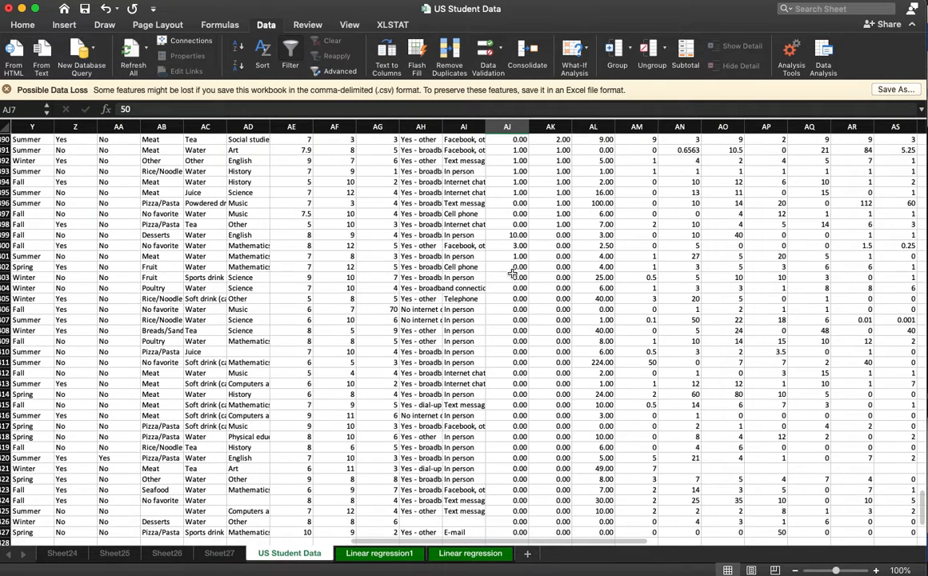
{"action": "key", "text": "ctrl+Up"}
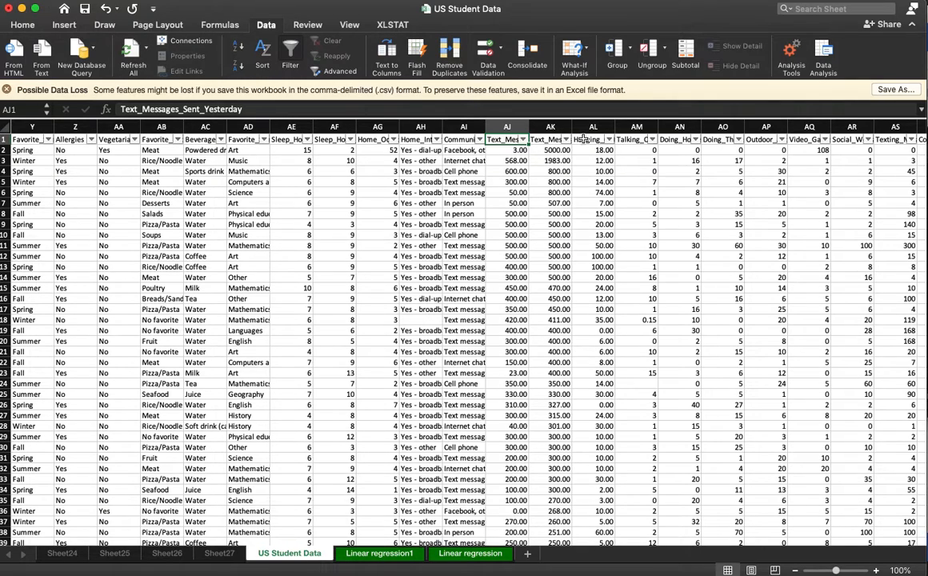
{"action": "left_click", "coordinate": [523, 140]}
{"action": "left_click", "coordinate": [514, 138]}
{"action": "left_click_drag", "start_coordinate": [4, 151], "coordinate": [4, 161]}
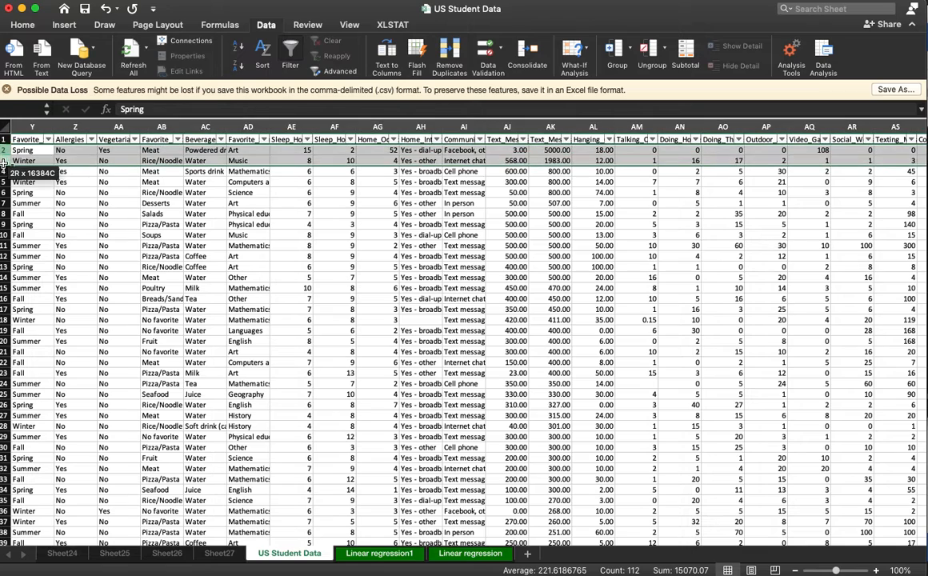
{"action": "right_click", "coordinate": [576, 156]}
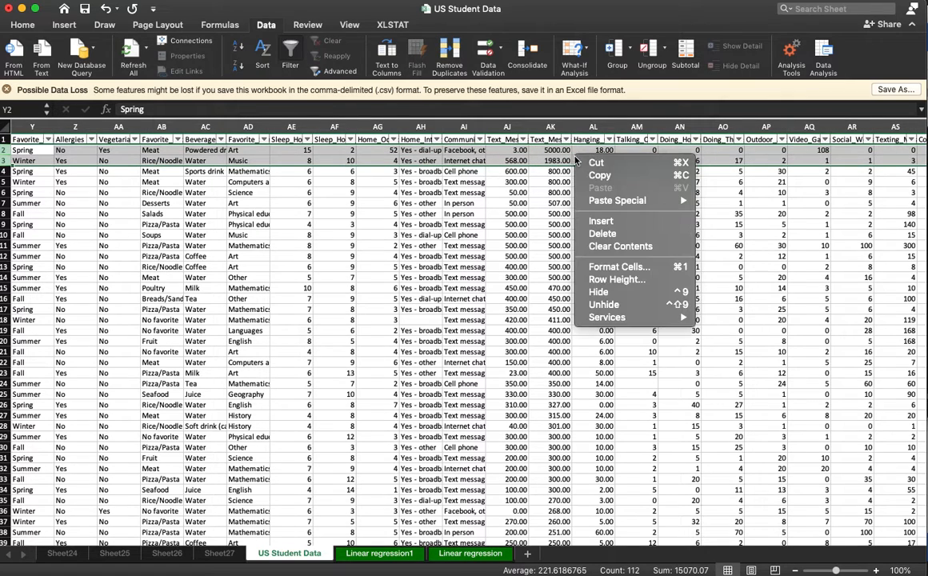
{"action": "left_click", "coordinate": [619, 234]}
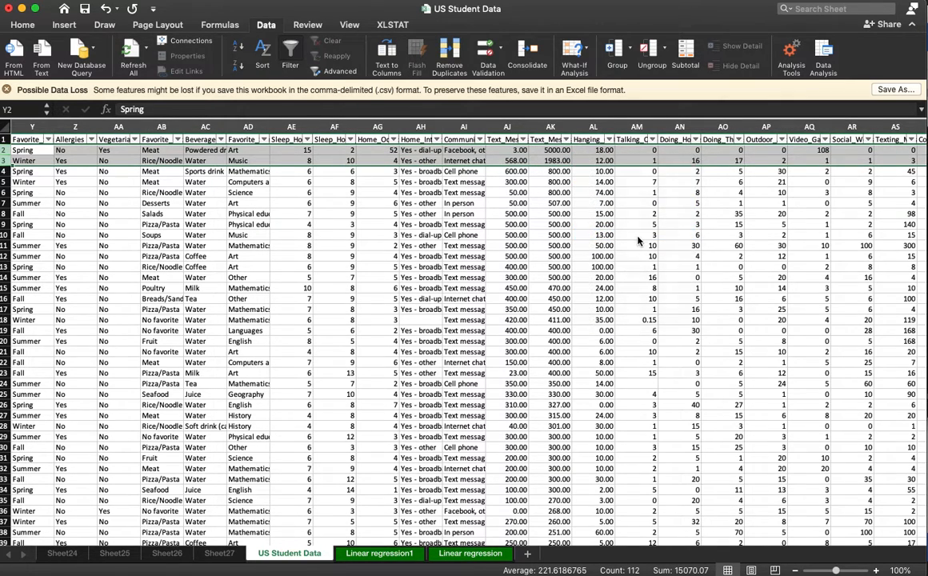
Reopen the Regression tool of Data Analysis and set the Input Y Range to $AJ$2:$AJ$425.
{"action": "left_click", "coordinate": [824, 49]}
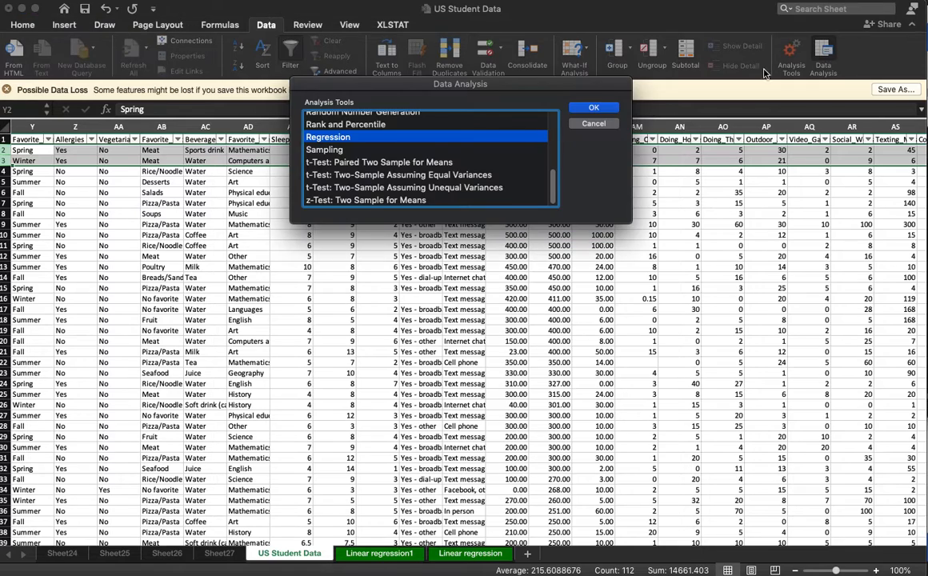
{"action": "left_click", "coordinate": [596, 109]}
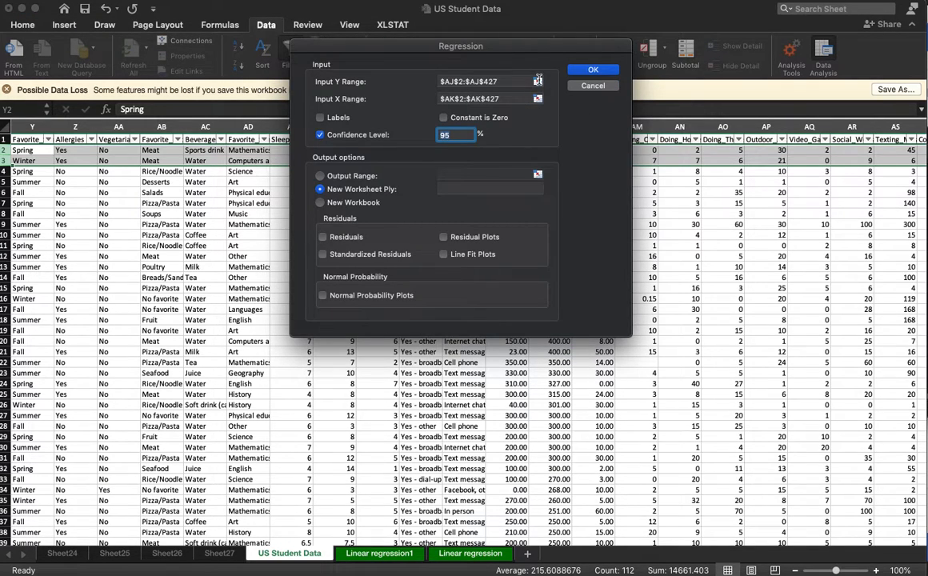
{"action": "left_click", "coordinate": [538, 81]}
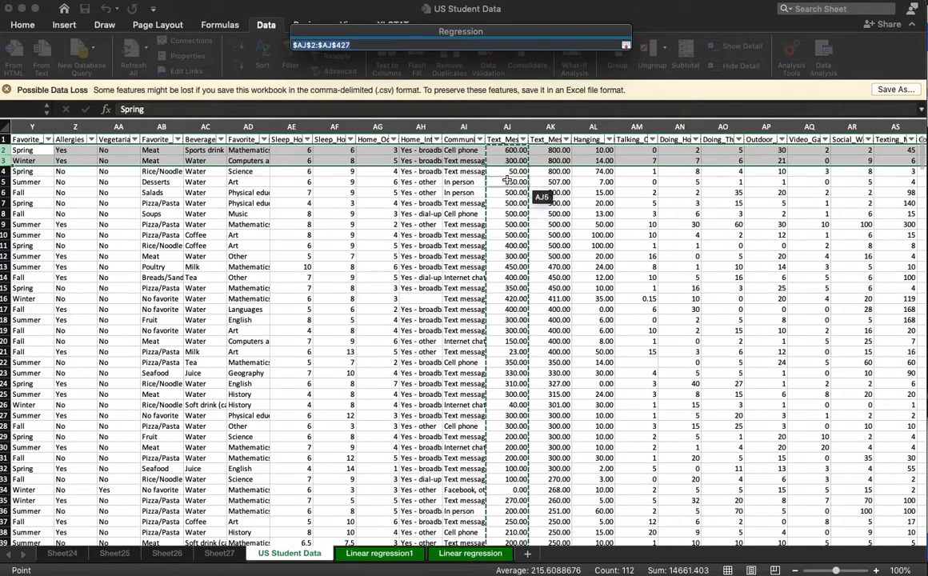
{"action": "left_click", "coordinate": [511, 151]}
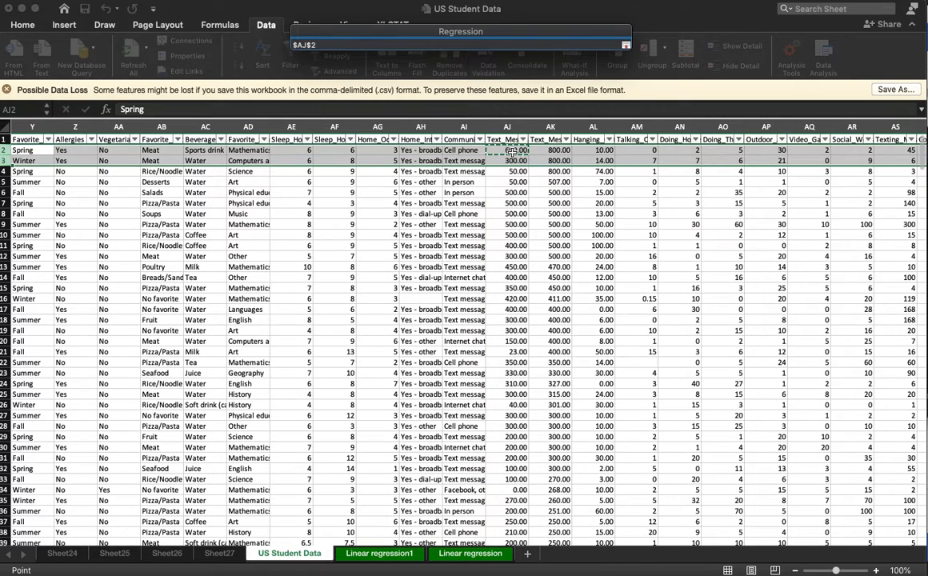
{"action": "key", "text": "ctrl+shift+Down"}
{"action": "key", "text": "Return"}
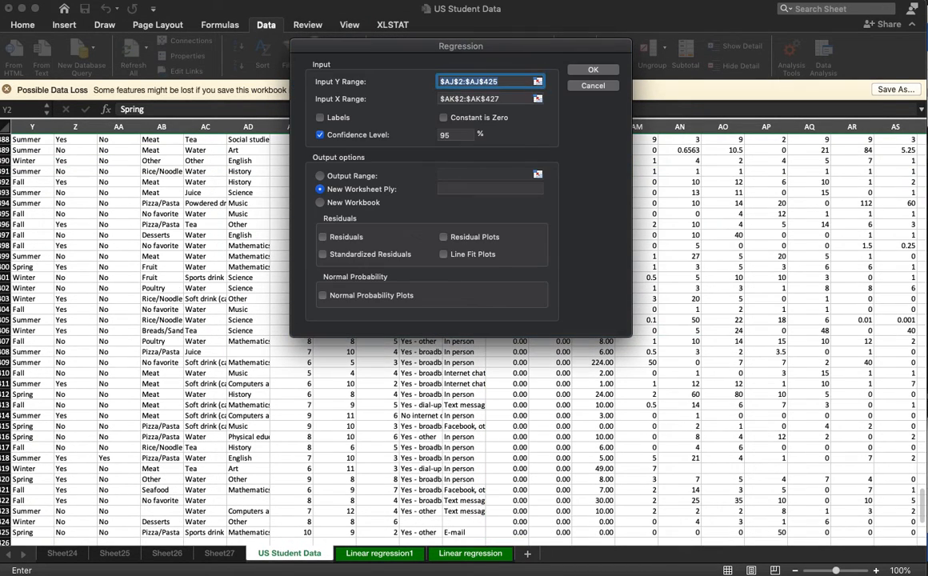
Set the Input X Range to $AK$2:$AK$425, run the regression to a new worksheet, and inspect the intercept and R Square.
{"action": "key", "text": "Tab"}
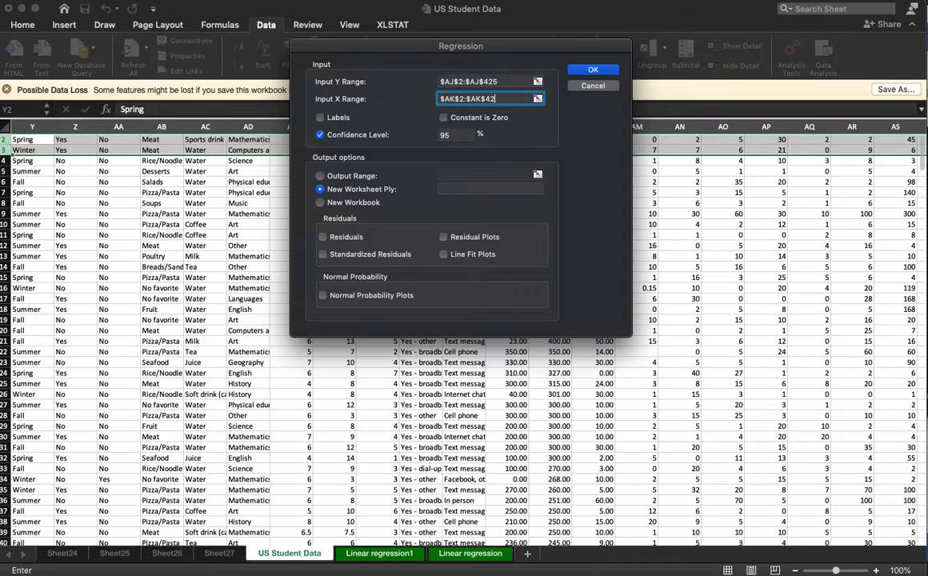
{"action": "key", "text": "Return"}
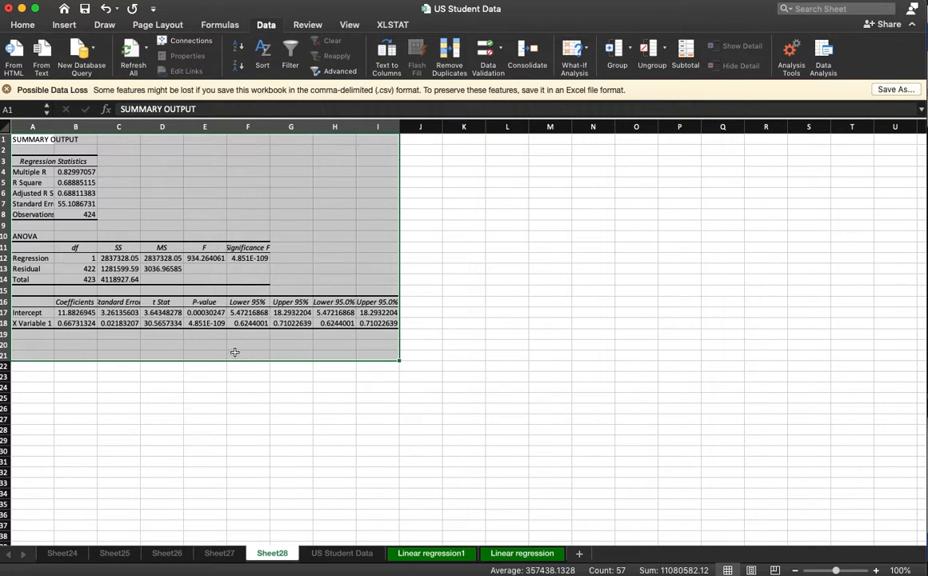
{"action": "left_click", "coordinate": [84, 311]}
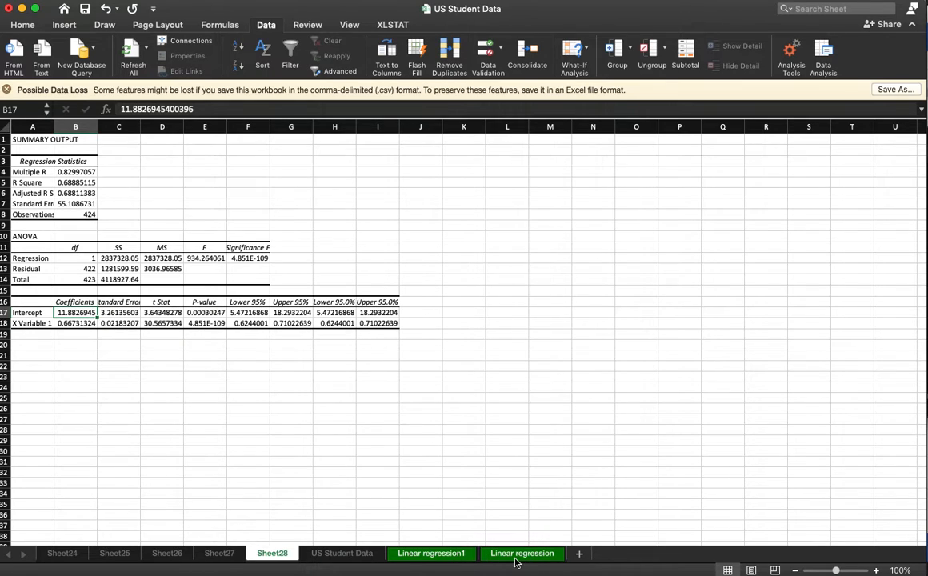
{"action": "left_click", "coordinate": [76, 182]}
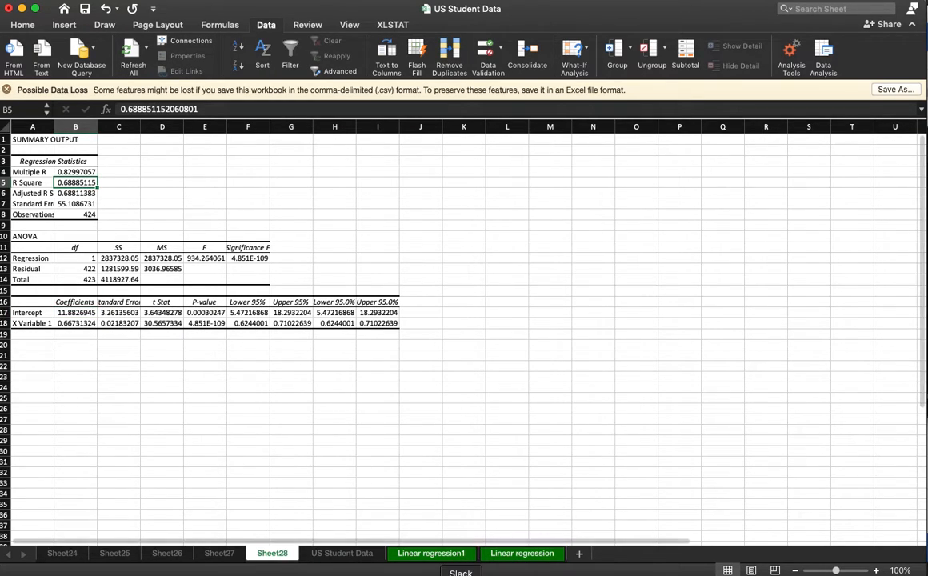
Examine the goodness of fit, adjusted R², analysis of variance and model parameters in XLSTAT's Linear regression1 report for comparison.
{"action": "left_click", "coordinate": [432, 553]}
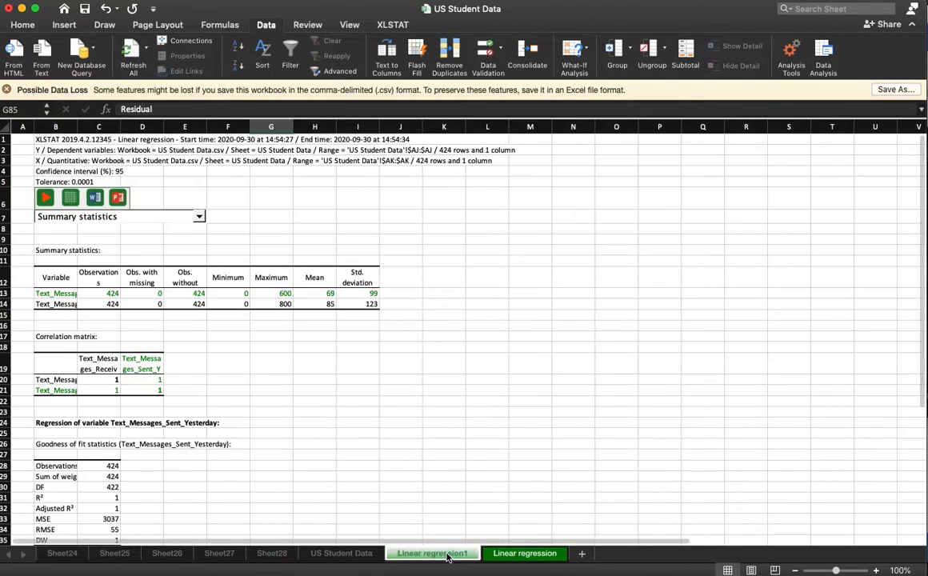
{"action": "scroll", "coordinate": [323, 424], "scroll_direction": "down", "scroll_amount": 5}
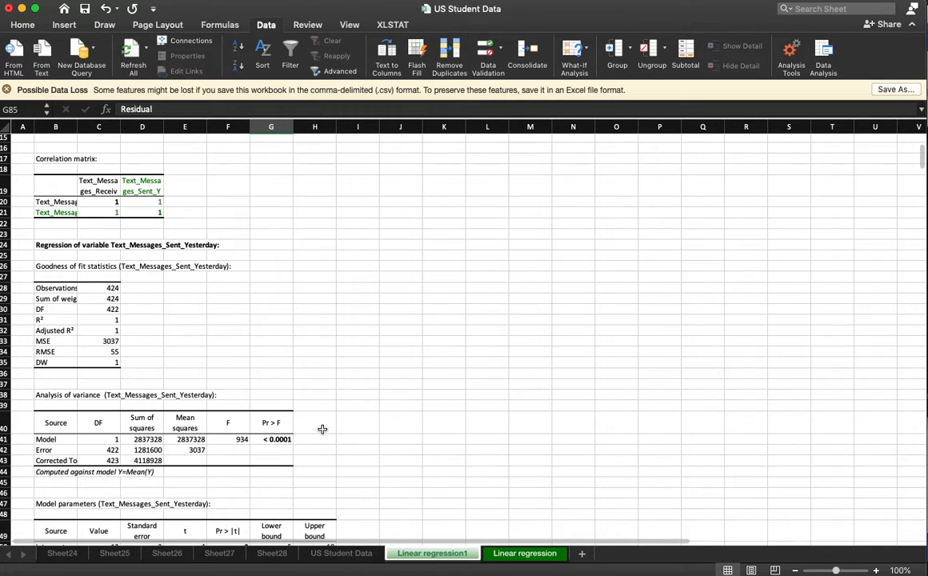
{"action": "scroll", "coordinate": [322, 429], "scroll_direction": "down", "scroll_amount": 5}
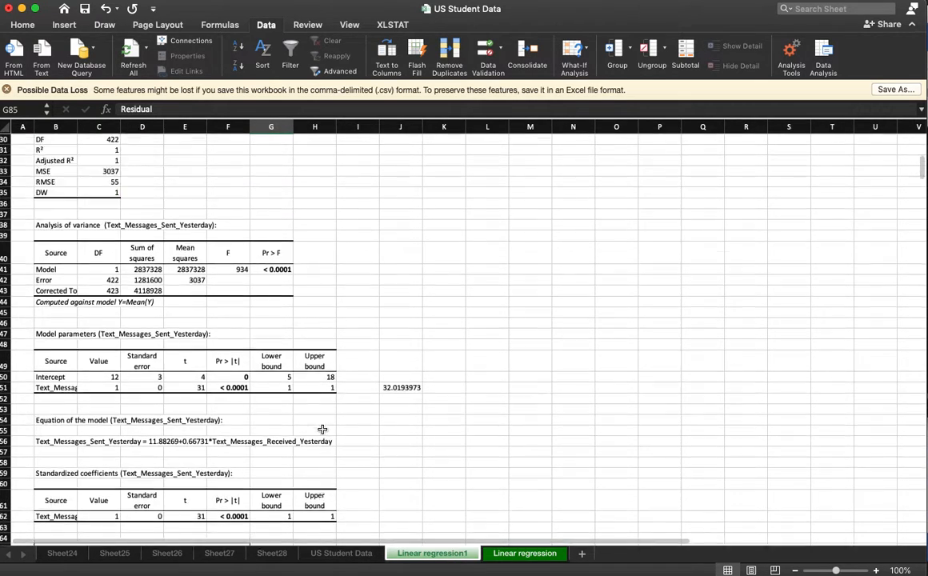
{"action": "scroll", "coordinate": [323, 430], "scroll_direction": "up", "scroll_amount": 10}
{"action": "scroll", "coordinate": [323, 430], "scroll_direction": "down", "scroll_amount": 3}
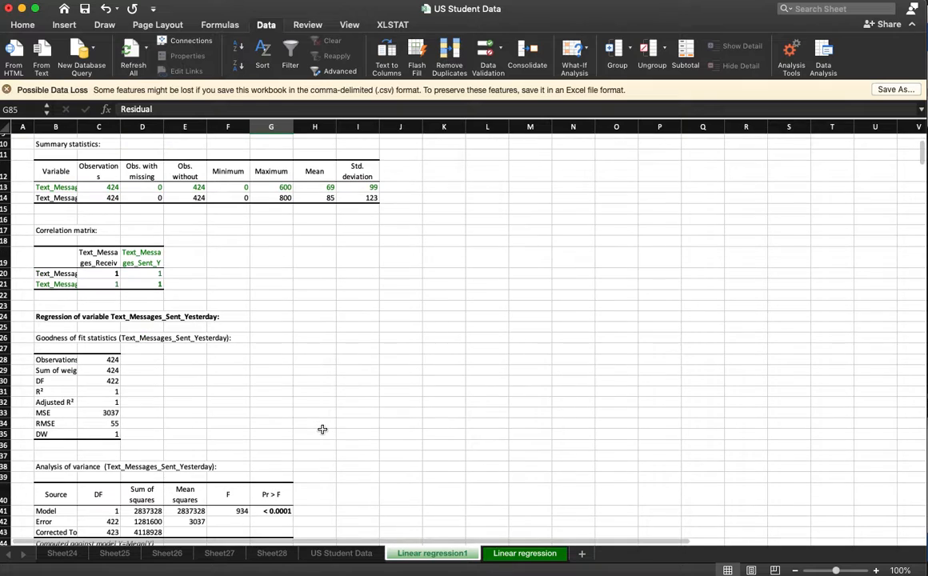
{"action": "scroll", "coordinate": [322, 430], "scroll_direction": "down", "scroll_amount": 1}
{"action": "scroll", "coordinate": [160, 392], "scroll_direction": "down", "scroll_amount": 1}
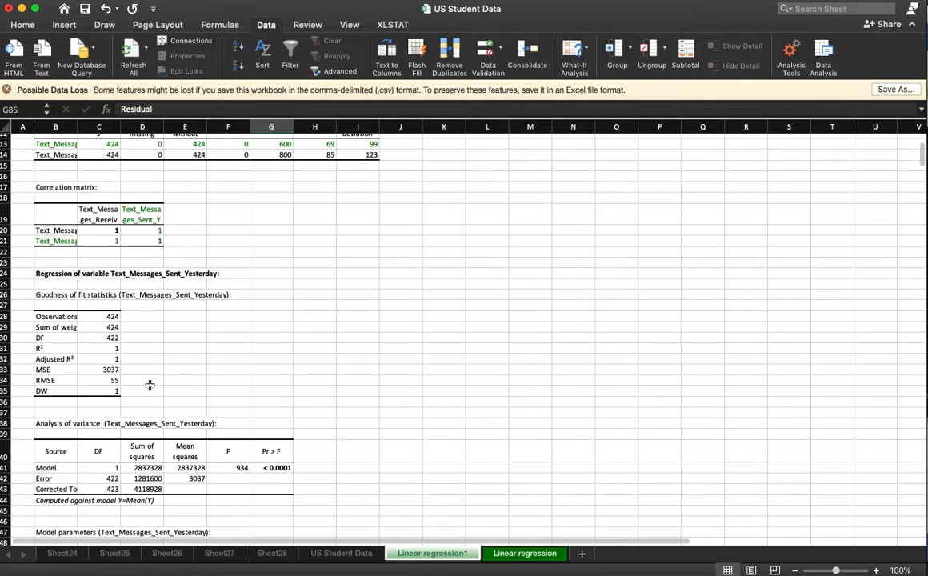
{"action": "left_click", "coordinate": [108, 357]}
{"action": "scroll", "coordinate": [160, 384], "scroll_direction": "down", "scroll_amount": 3}
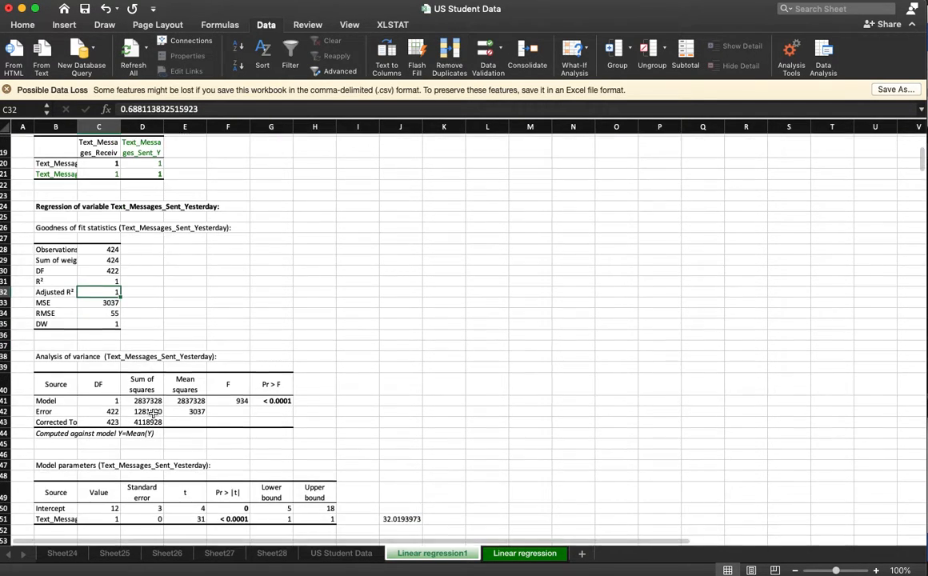
{"action": "scroll", "coordinate": [121, 404], "scroll_direction": "down", "scroll_amount": 2}
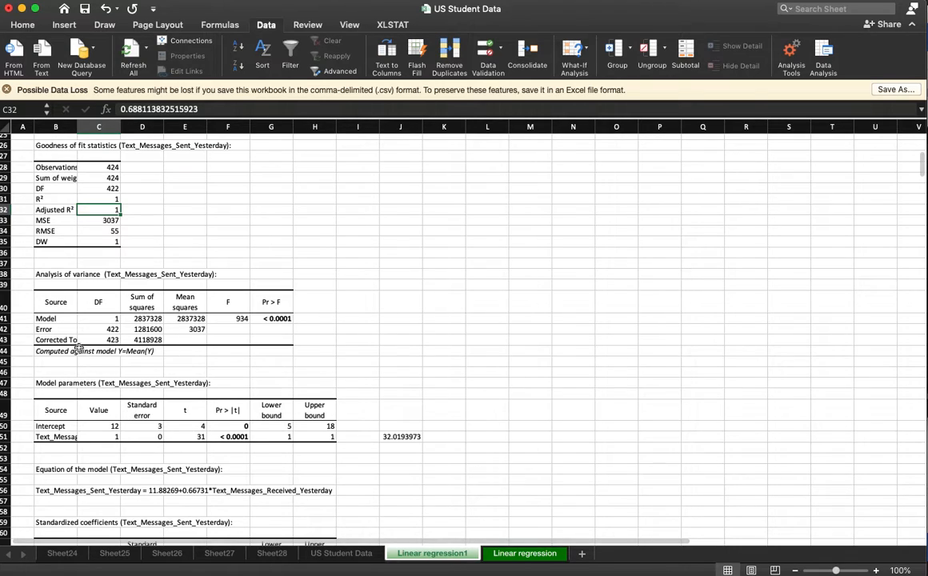
Copy the two XLSTAT model parameter rows B50:H51 and paste them as values at A23 of Sheet28, below the Excel coefficients.
{"action": "left_click_drag", "start_coordinate": [59, 424], "coordinate": [319, 440]}
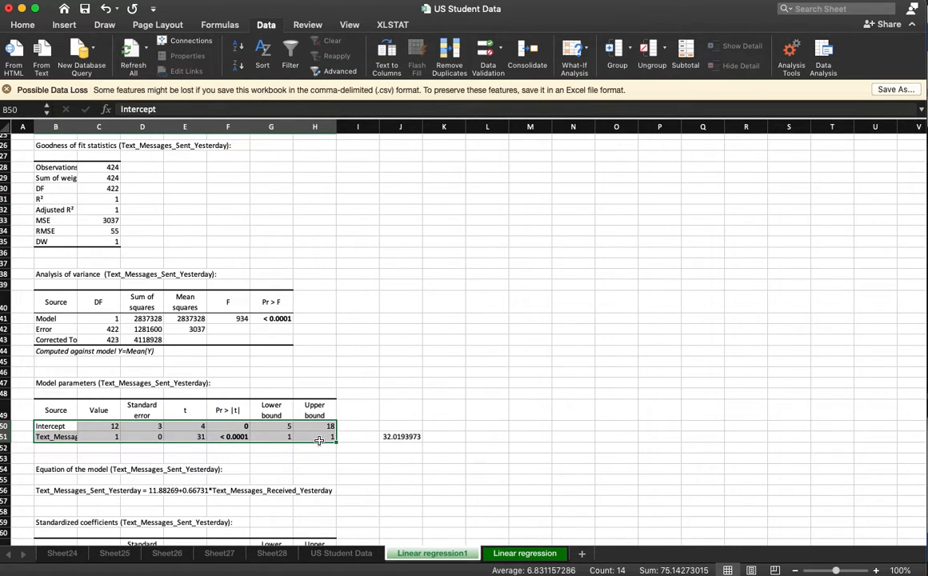
{"action": "key", "text": "super+c"}
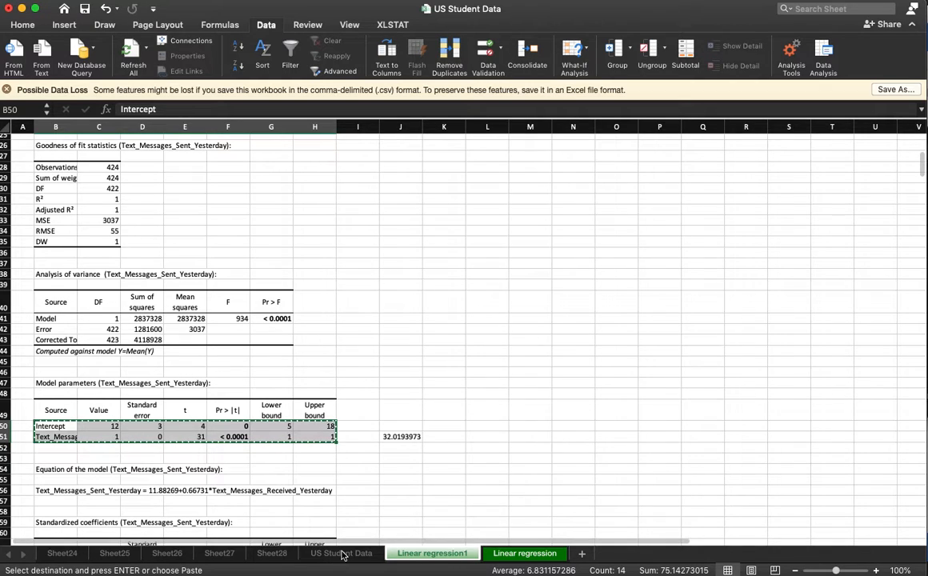
{"action": "left_click", "coordinate": [272, 553]}
{"action": "left_click", "coordinate": [40, 376]}
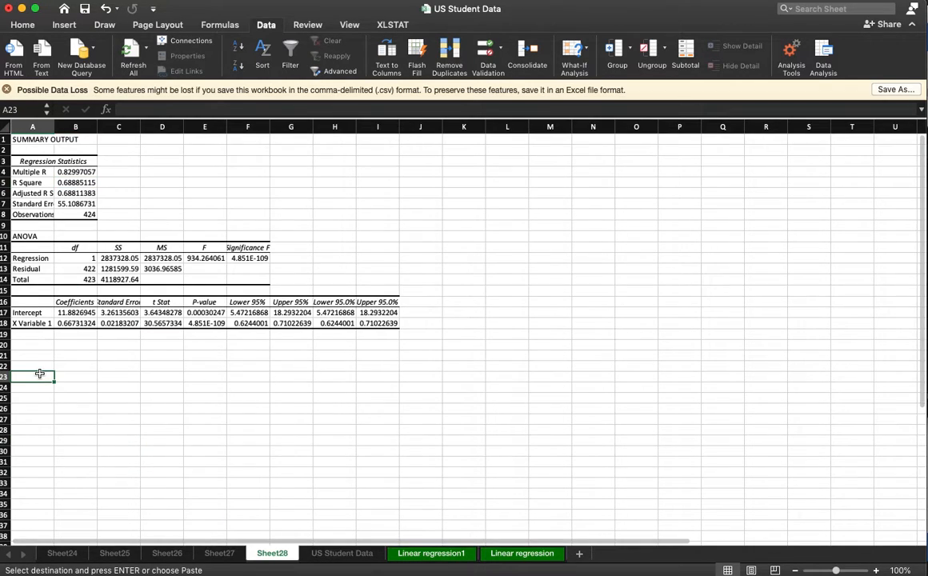
{"action": "left_click", "coordinate": [23, 24]}
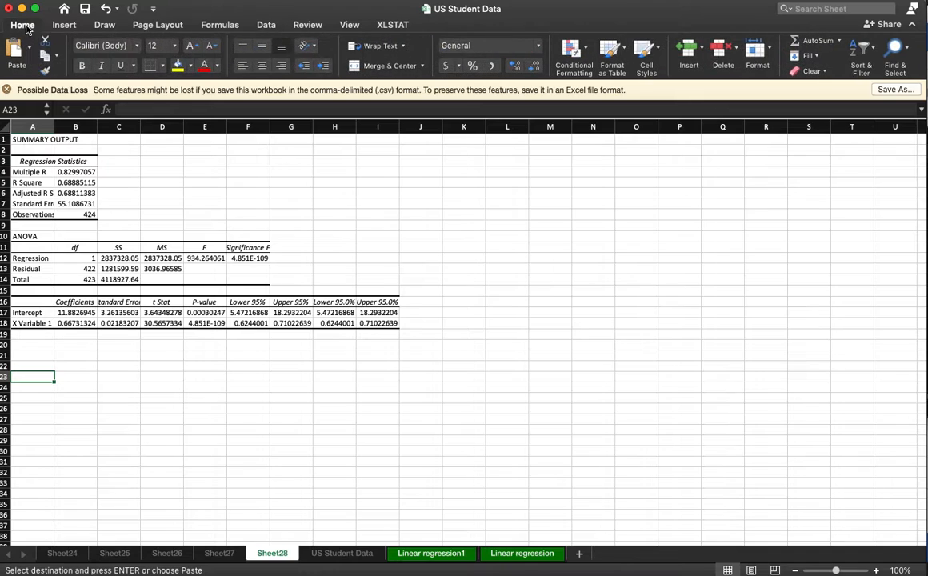
{"action": "left_click", "coordinate": [29, 46]}
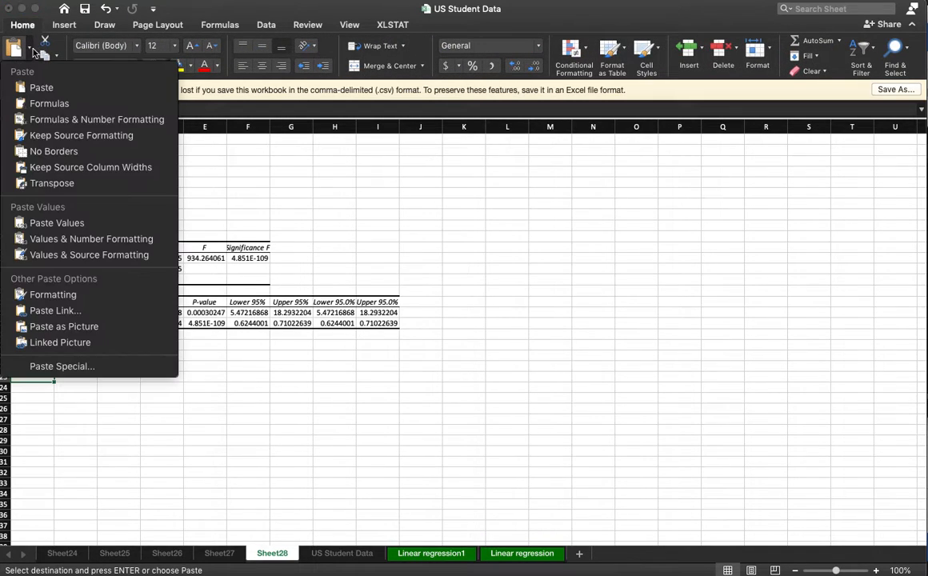
{"action": "left_click", "coordinate": [56, 219]}
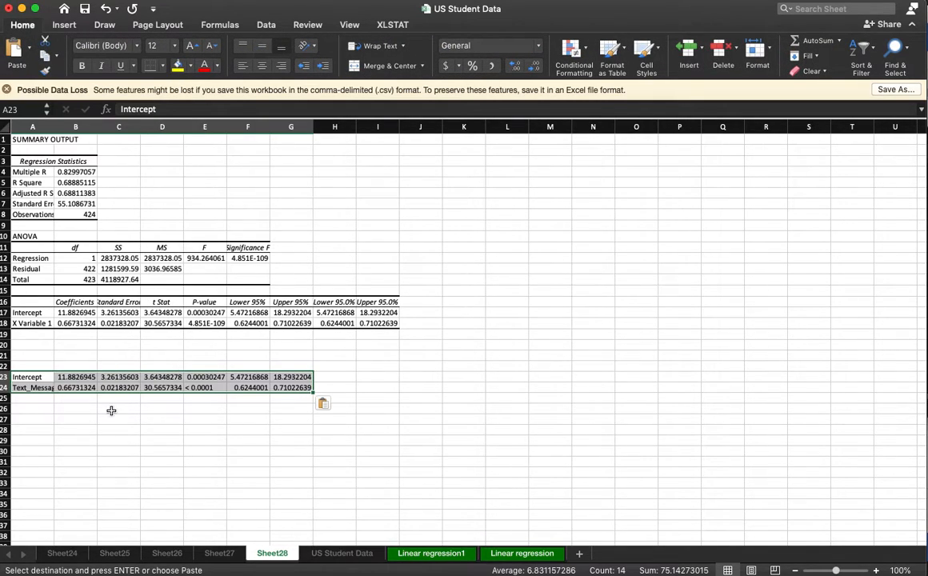